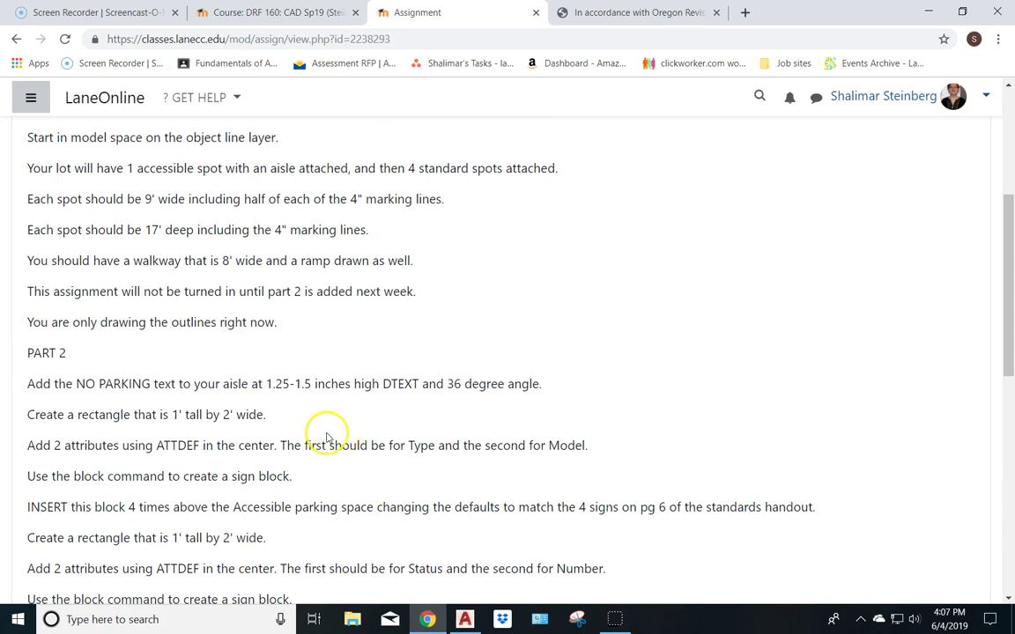
Review the assignment's sign block instructions and the four sign types and models in the accessible parking standards document, page 6
{"action": "left_click", "coordinate": [617, 14]}
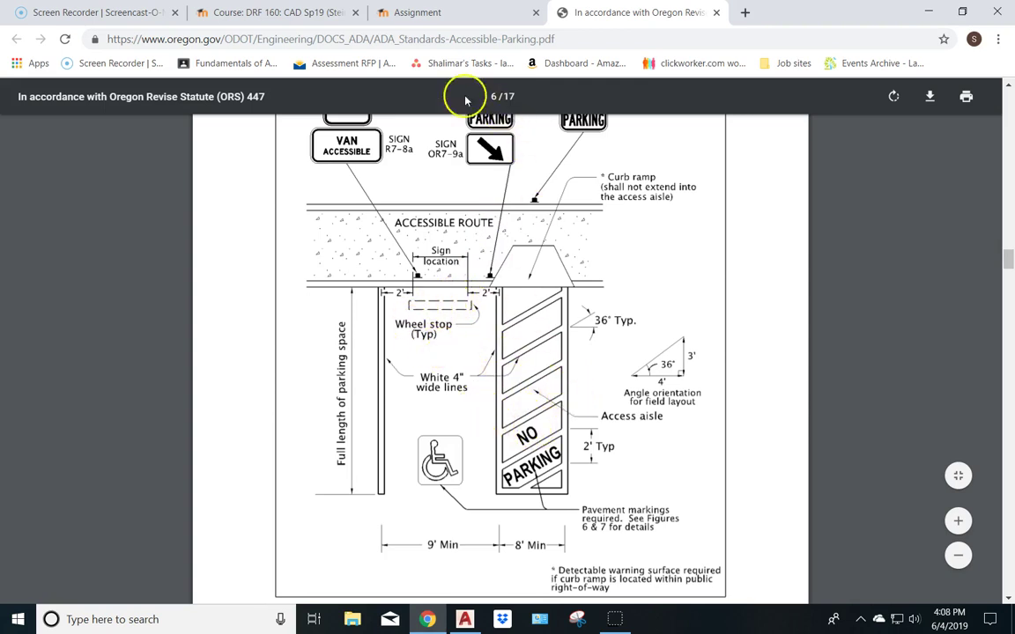
{"action": "left_click", "coordinate": [421, 14]}
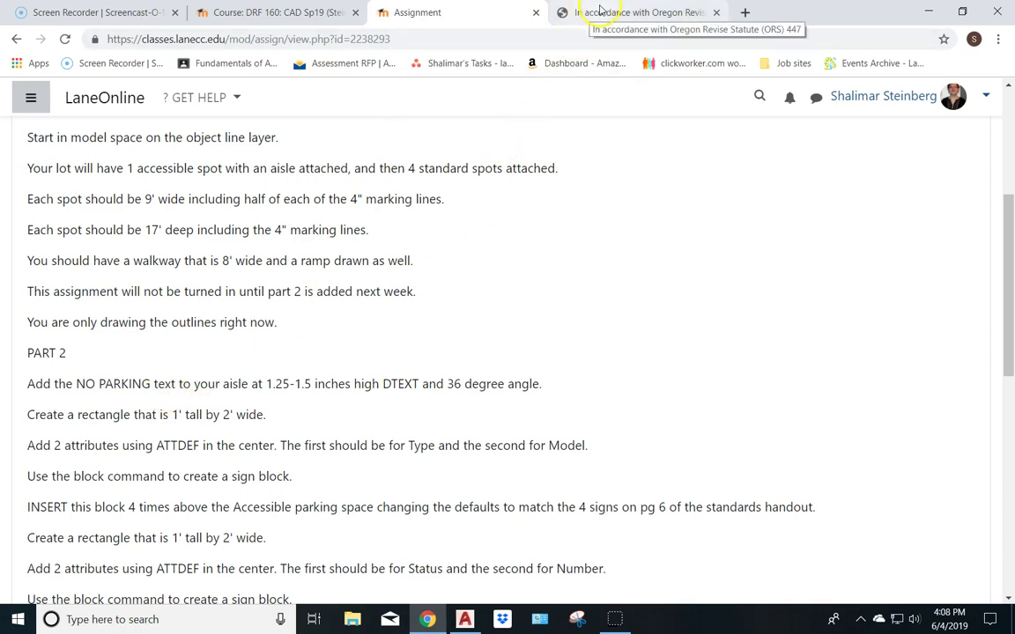
{"action": "left_click", "coordinate": [564, 13]}
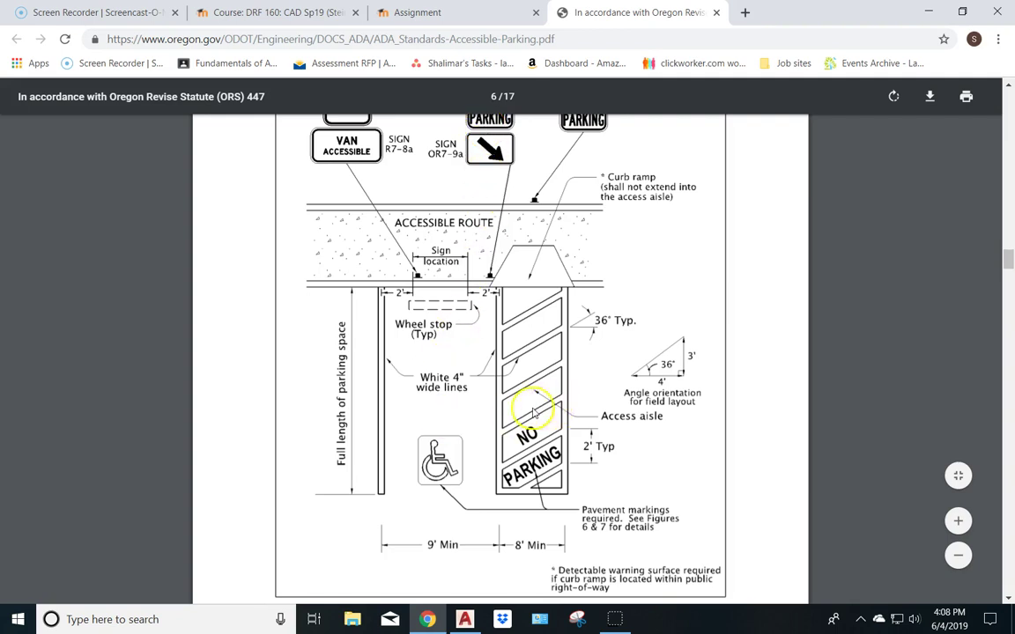
{"action": "scroll", "coordinate": [519, 398], "scroll_direction": "up", "scroll_amount": 1}
{"action": "scroll", "coordinate": [519, 398], "scroll_direction": "up", "scroll_amount": 1}
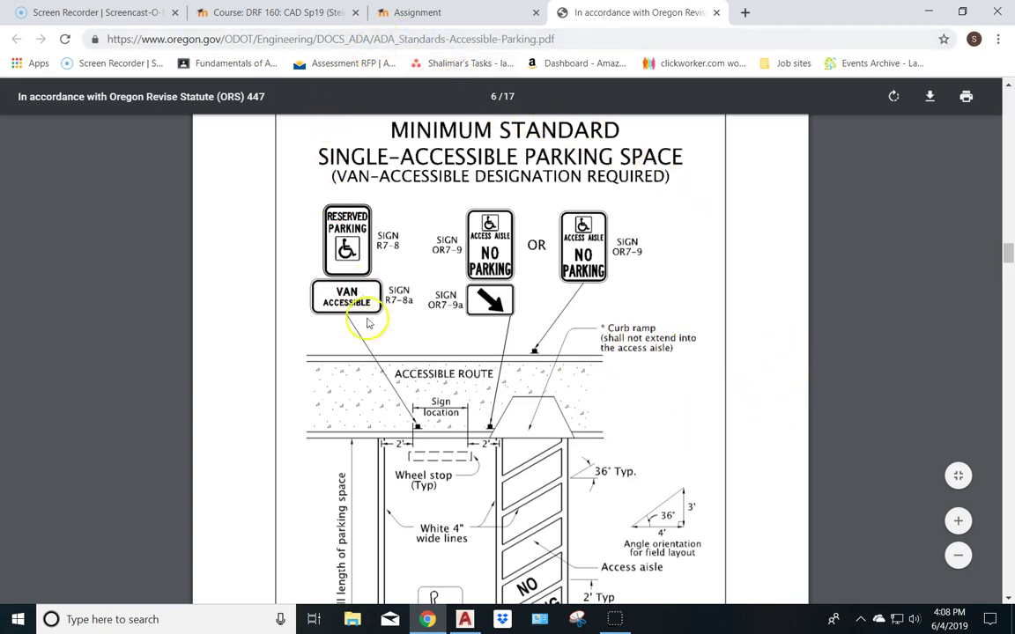
Switch to AutoCAD and draw a rectangle 2' long by 1' wide in the empty space beside the parking lot
{"action": "mouse_move", "coordinate": [436, 613]}
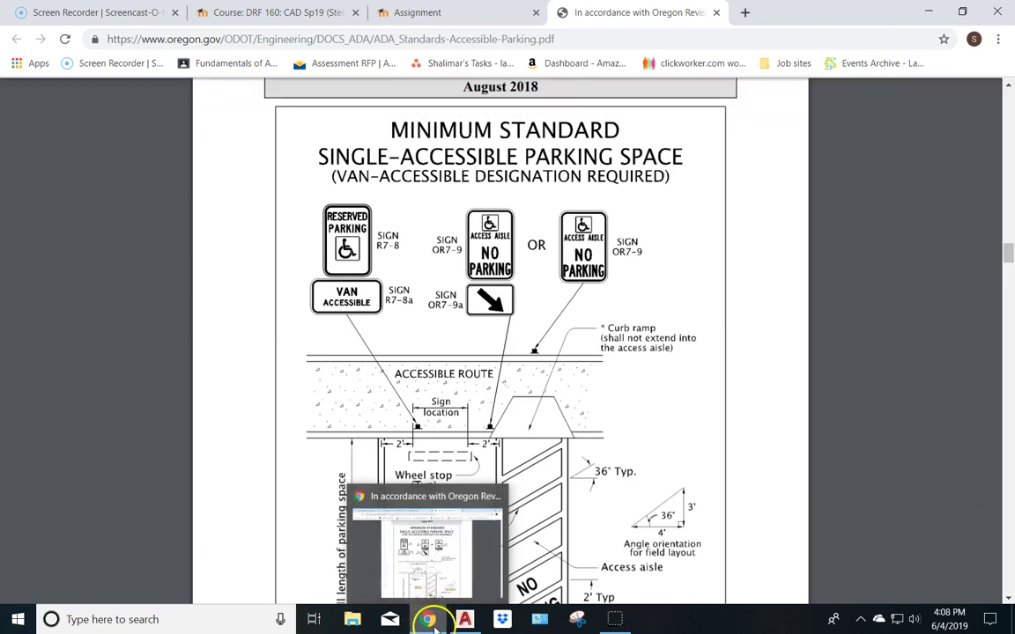
{"action": "left_click", "coordinate": [465, 621]}
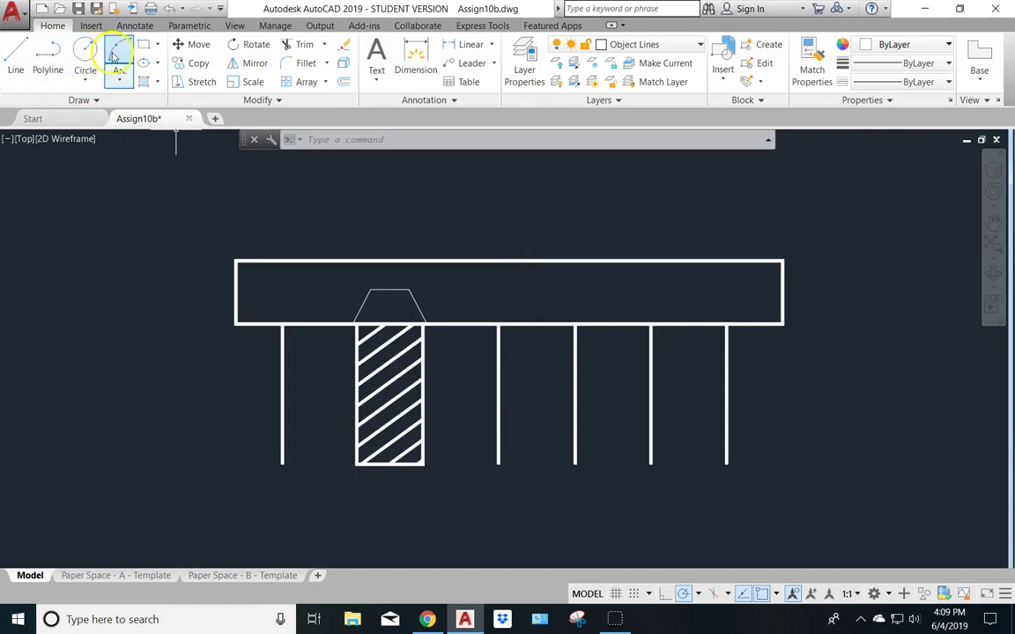
{"action": "left_click", "coordinate": [143, 44]}
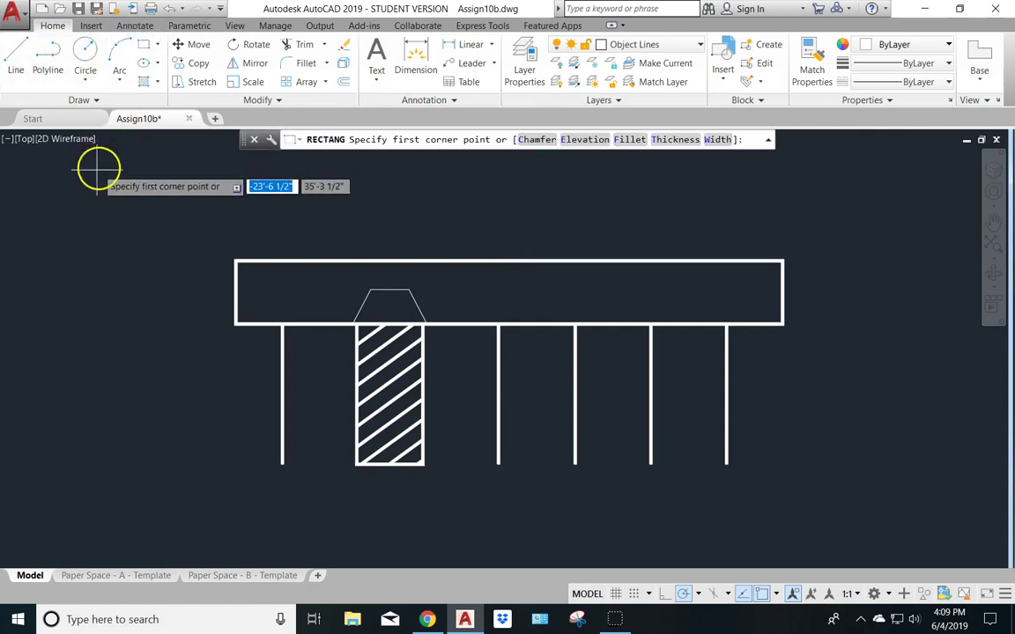
{"action": "left_click", "coordinate": [80, 226]}
{"action": "type", "text": "d"}
{"action": "key", "text": "Return"}
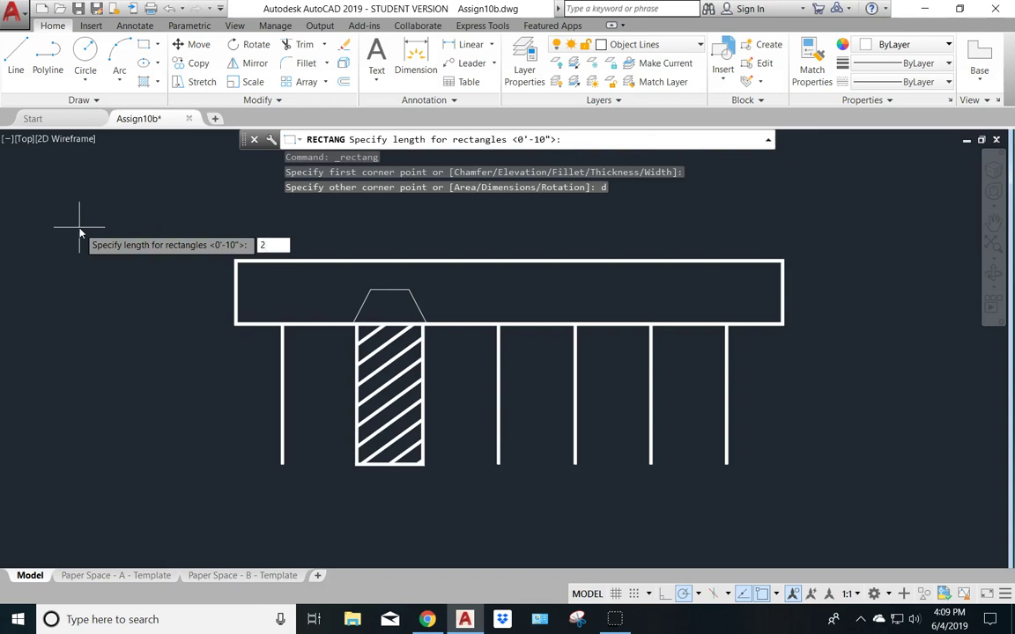
{"action": "key", "text": "Return"}
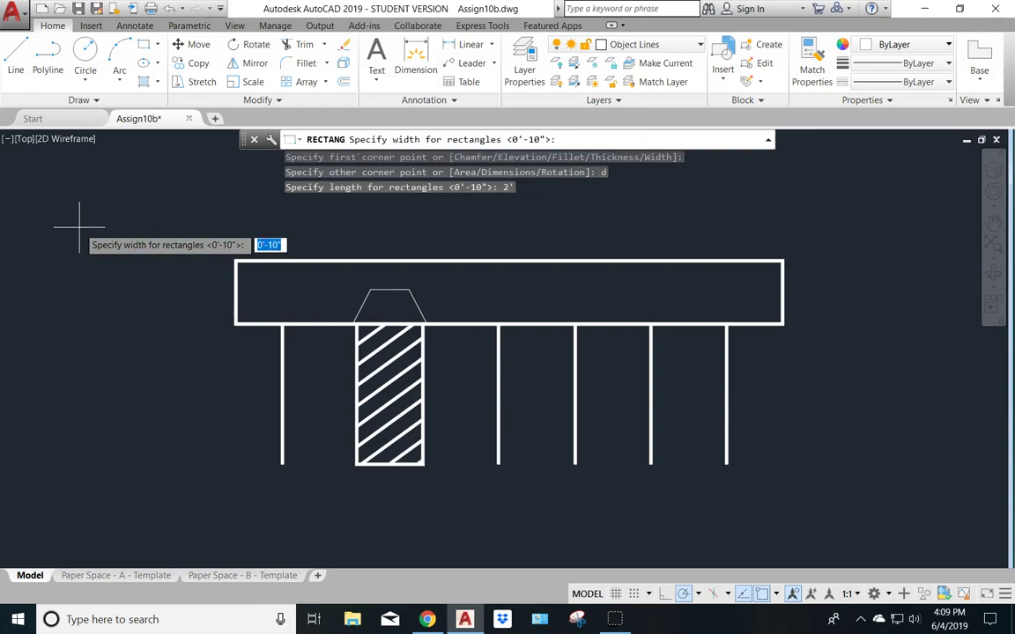
{"action": "type", "text": "1'"}
{"action": "key", "text": "Return"}
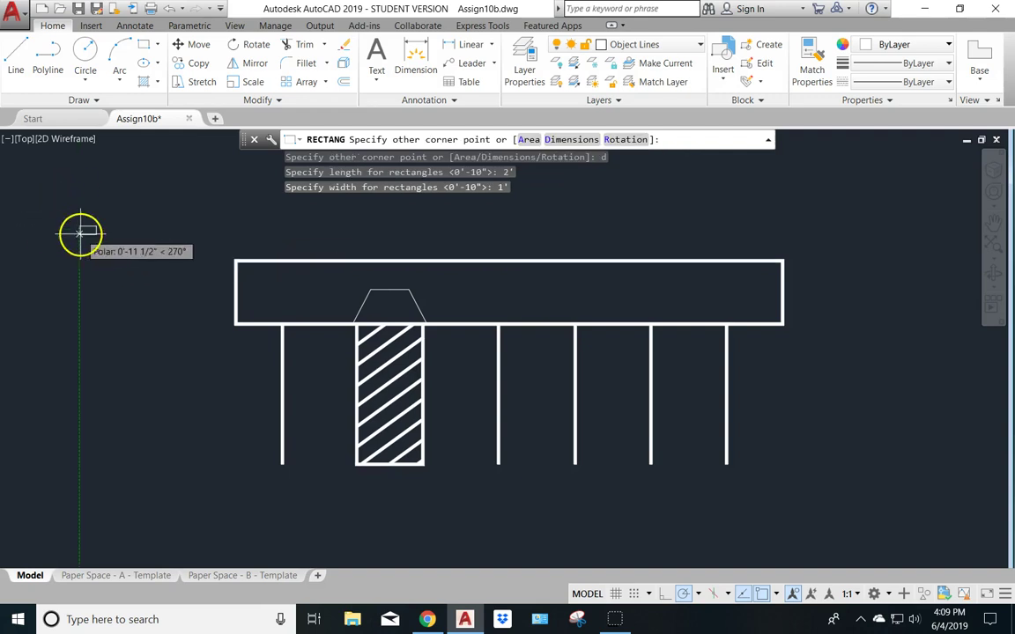
{"action": "scroll", "coordinate": [79, 234], "scroll_direction": "down", "scroll_amount": 8}
{"action": "middle_click_drag", "start_coordinate": [127, 250], "coordinate": [145, 436]}
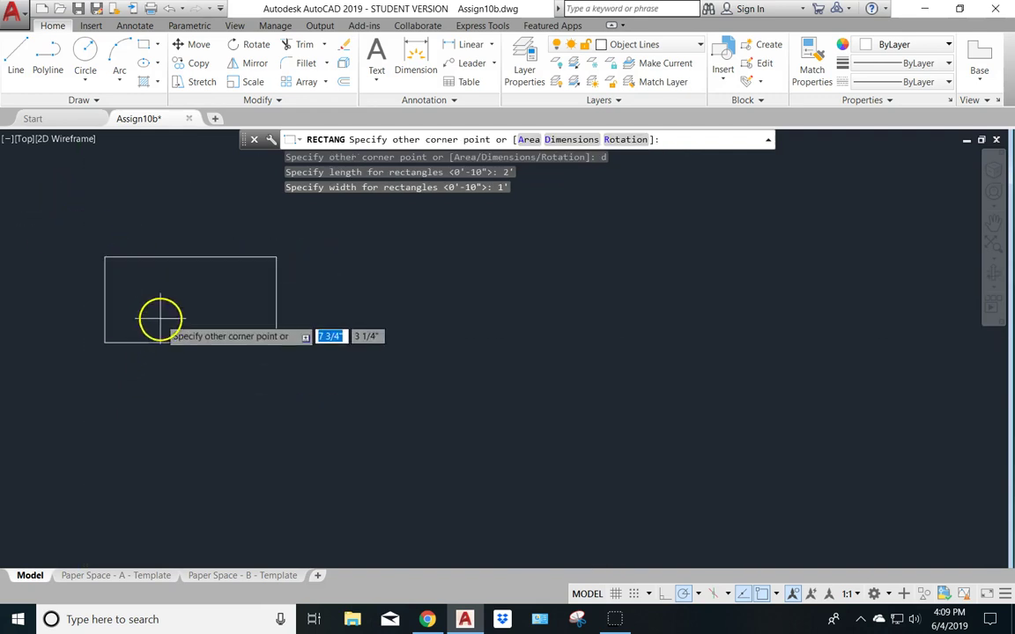
{"action": "left_click", "coordinate": [216, 430]}
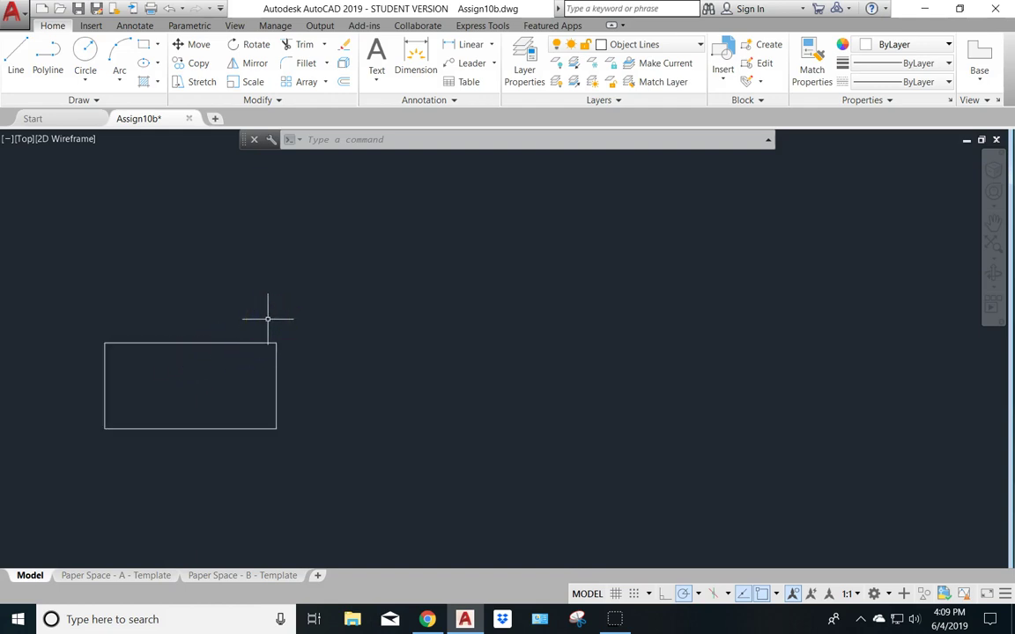
Start an attribute definition with the tag Type, the prompt "What kind of sign is it?" and the default value o
{"action": "type", "text": "attd"}
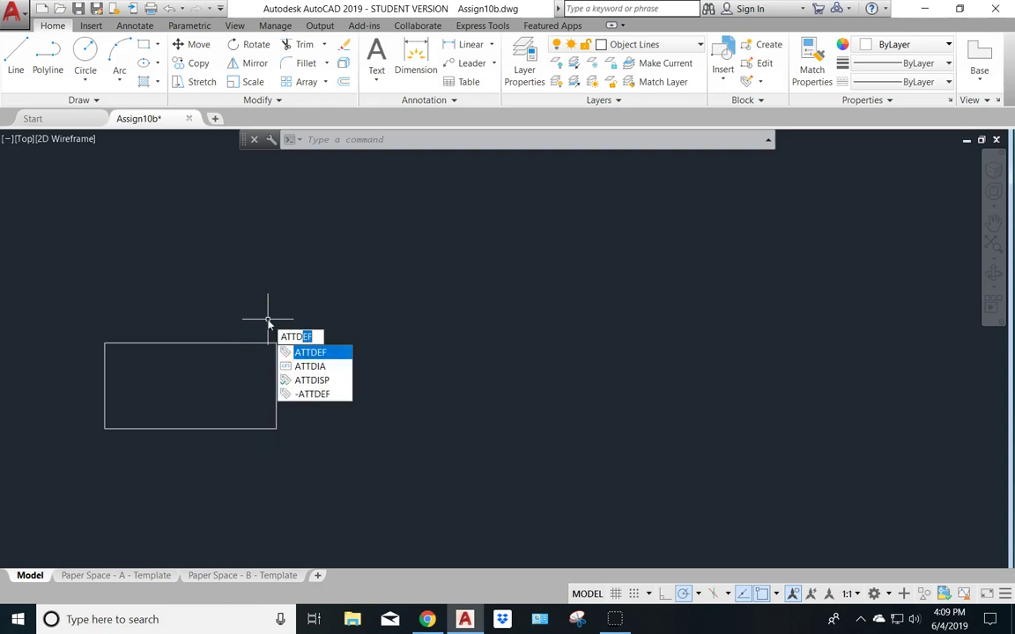
{"action": "key", "text": "Return"}
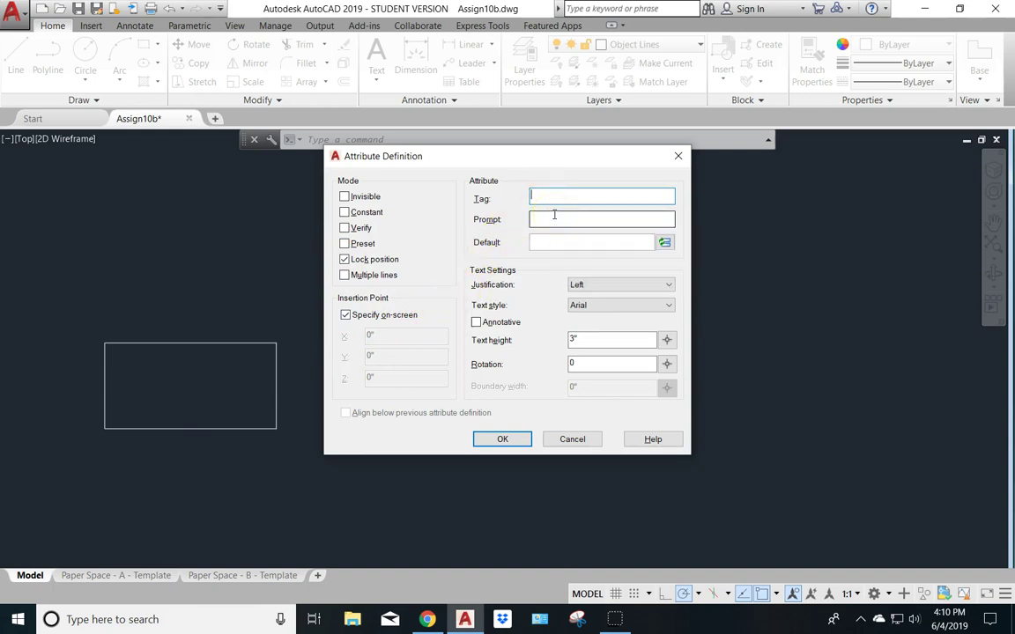
{"action": "left_click", "coordinate": [581, 219]}
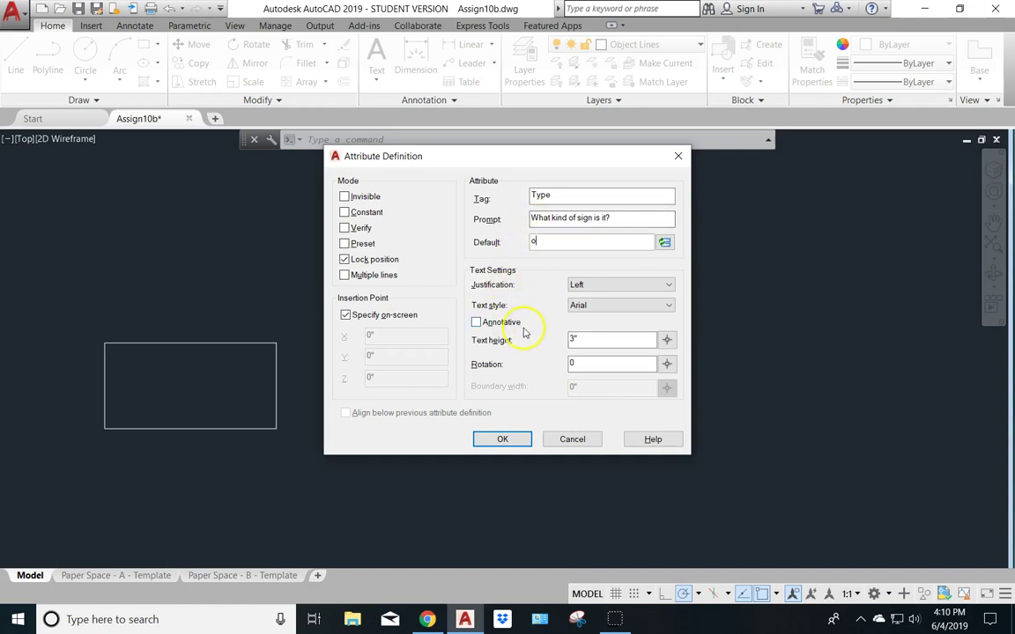
{"action": "double_click", "coordinate": [589, 343]}
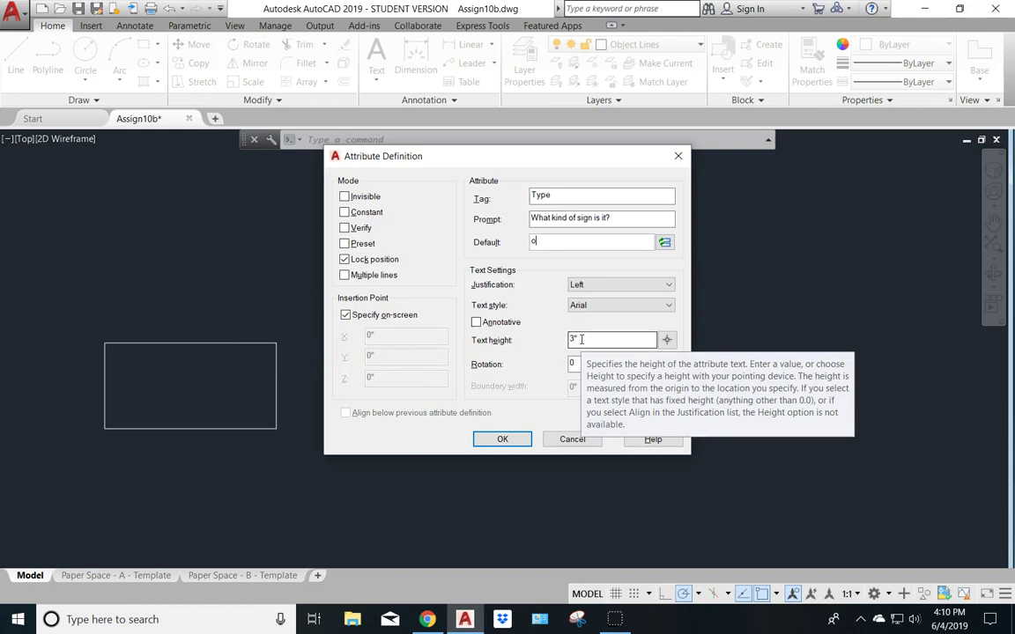
{"action": "left_click", "coordinate": [577, 337]}
{"action": "left_click", "coordinate": [575, 363]}
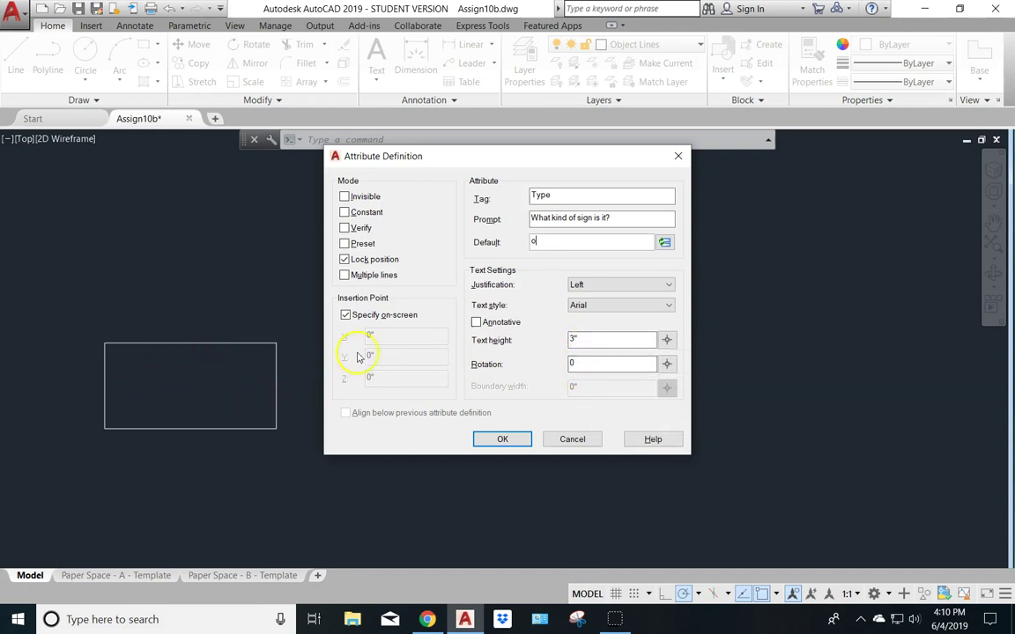
Set the Type attribute's justification to Middle center and place it in the upper half of the sign rectangle
{"action": "left_click", "coordinate": [667, 287]}
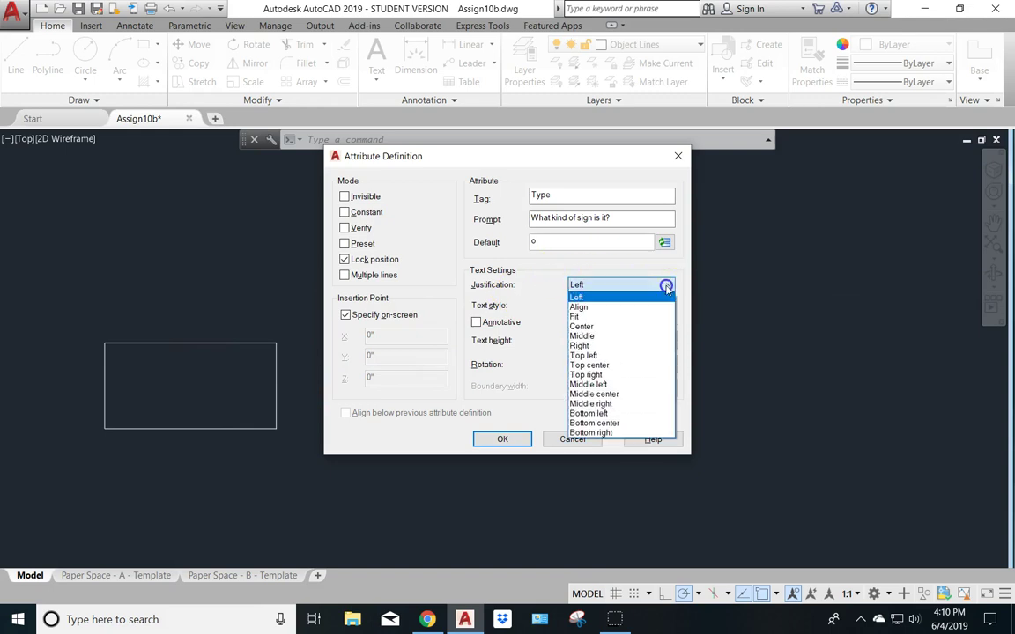
{"action": "left_click", "coordinate": [592, 395]}
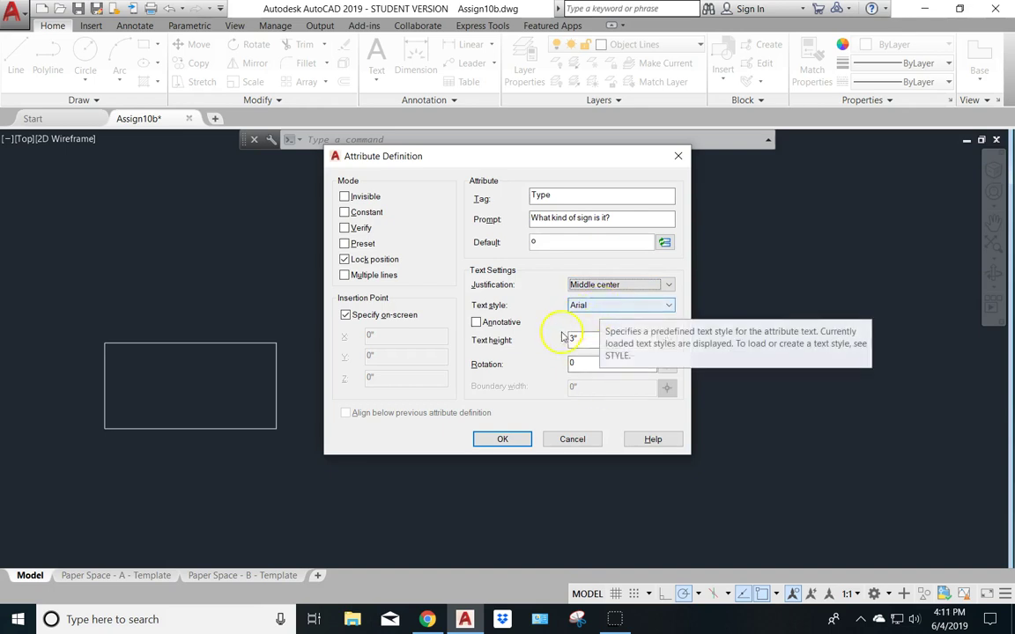
{"action": "left_click", "coordinate": [501, 442]}
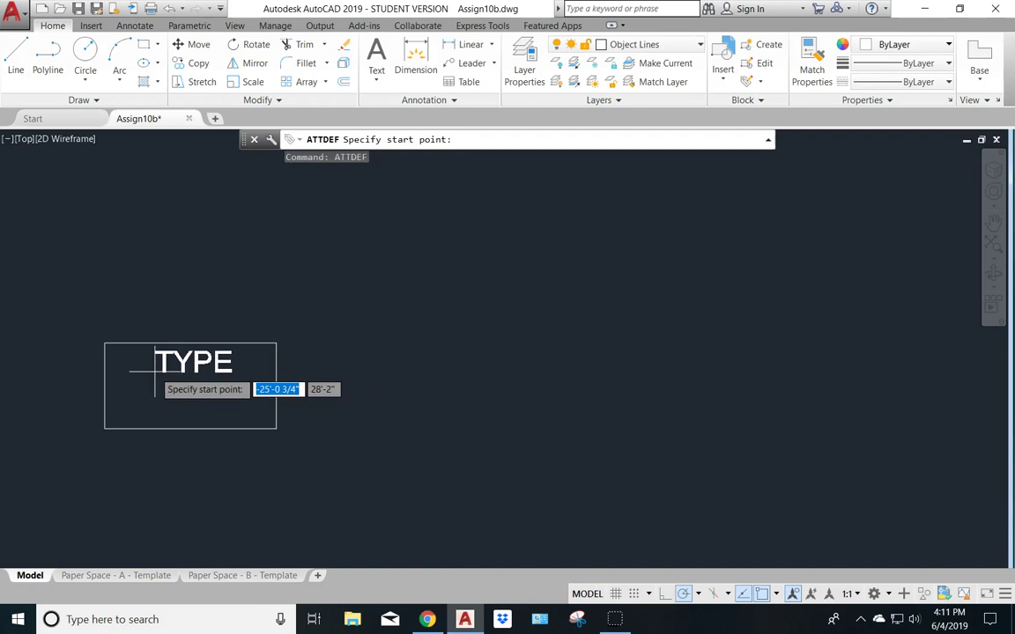
{"action": "left_click", "coordinate": [154, 370]}
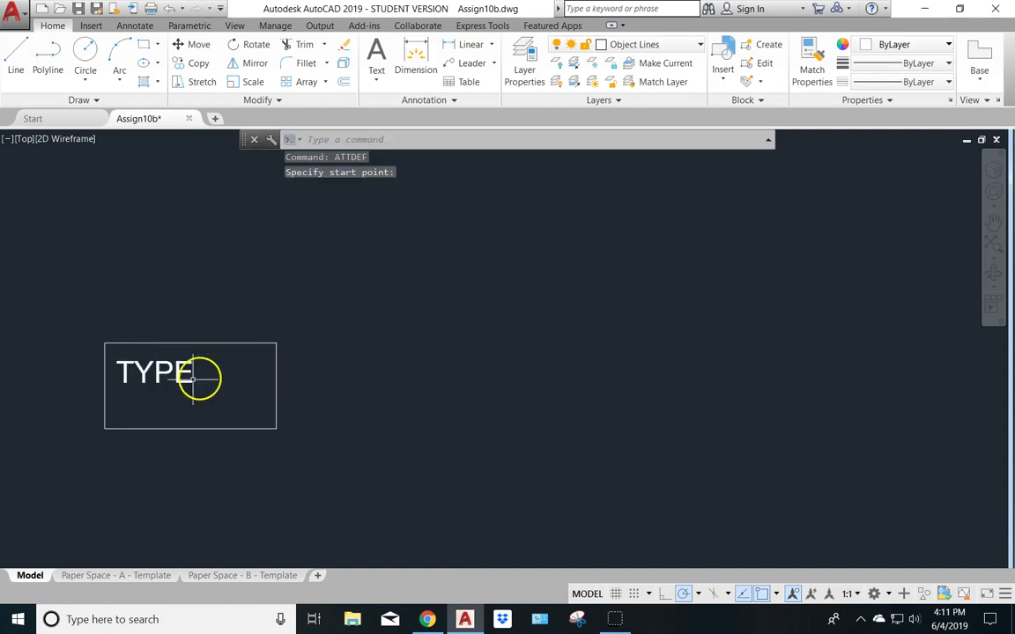
Shift the TYPE attribute horizontally to roughly centre it within the sign rectangle
{"action": "left_click", "coordinate": [118, 380]}
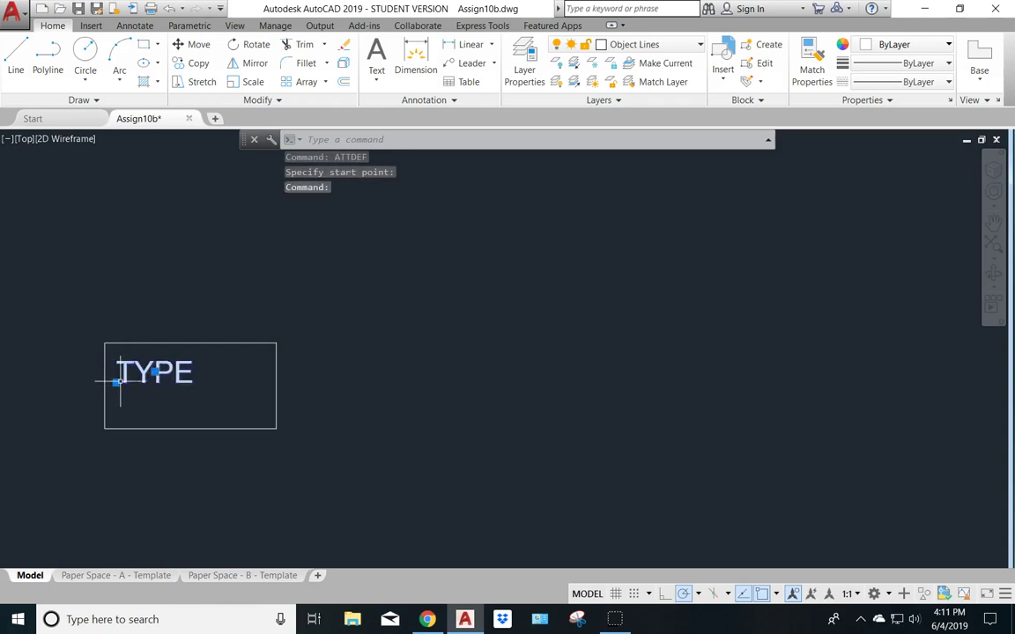
{"action": "left_click", "coordinate": [115, 380]}
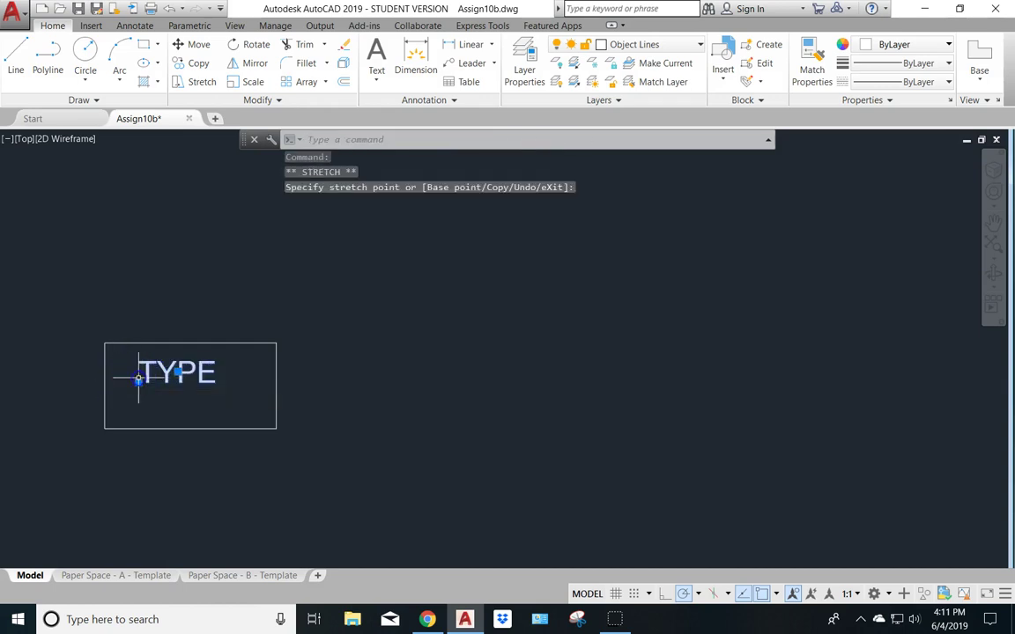
{"action": "left_click", "coordinate": [139, 382]}
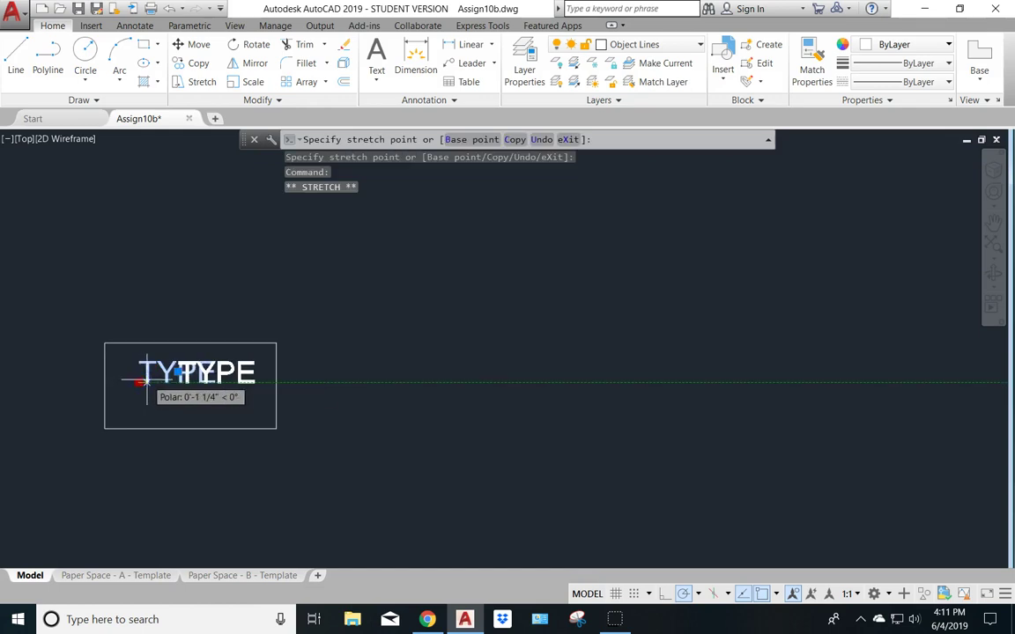
{"action": "left_click", "coordinate": [144, 381]}
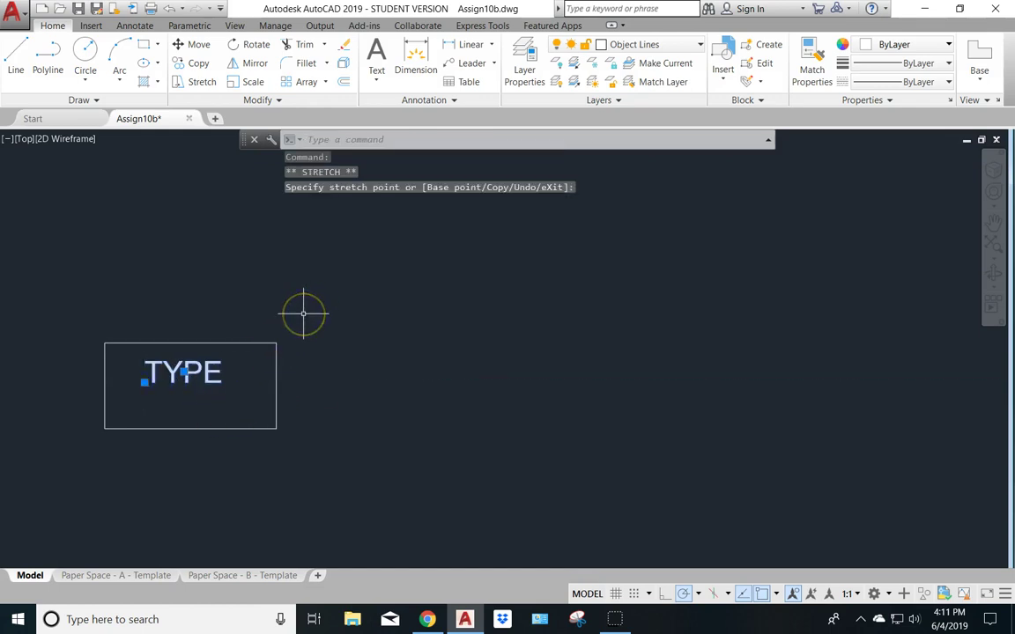
{"action": "key", "text": "Escape"}
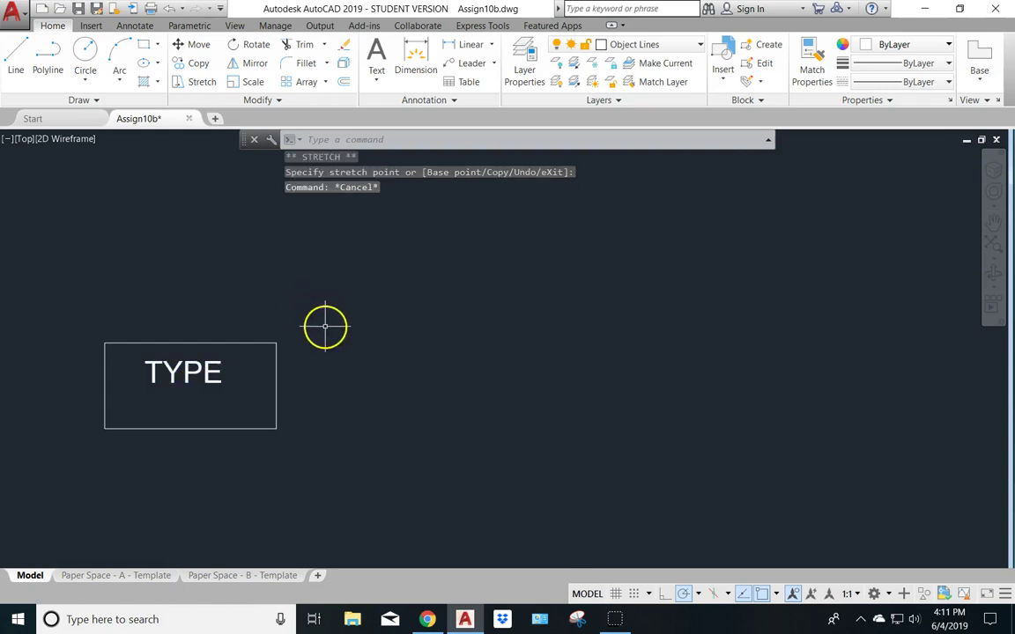
Start a second attribute definition with the tag Model, the prompt "What is the model number?" and the default value 0
{"action": "type", "text": "ATTDEF"}
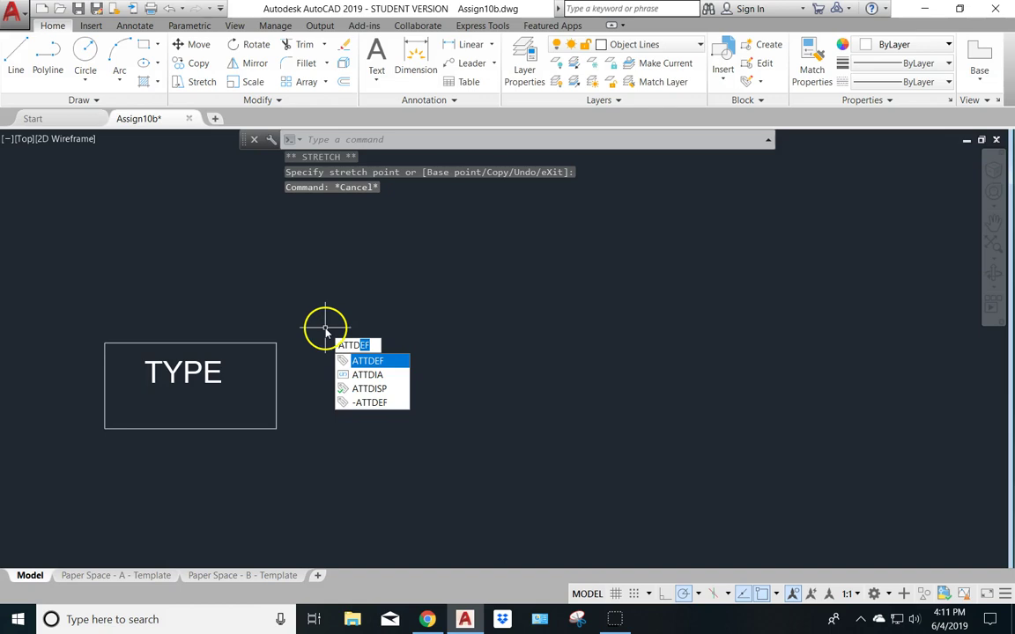
{"action": "key", "text": "Return"}
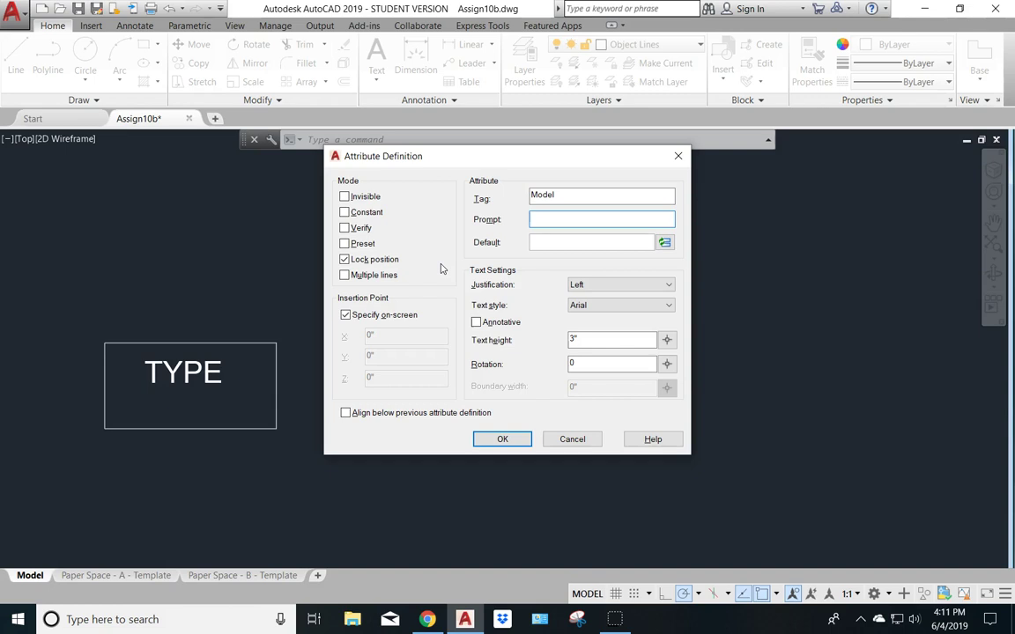
{"action": "left_click", "coordinate": [564, 199]}
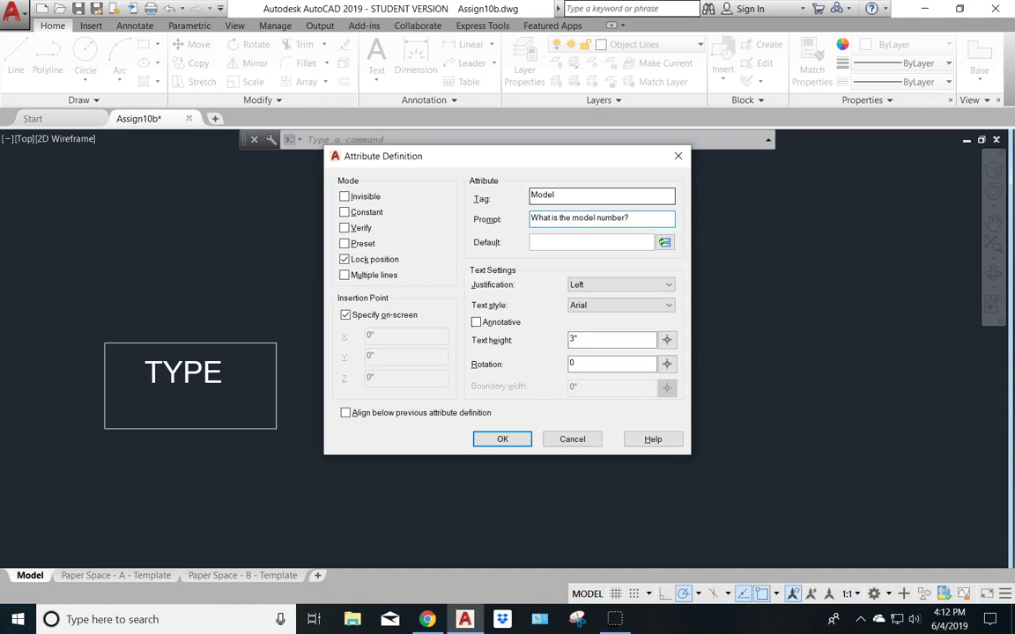
{"action": "left_click", "coordinate": [545, 243]}
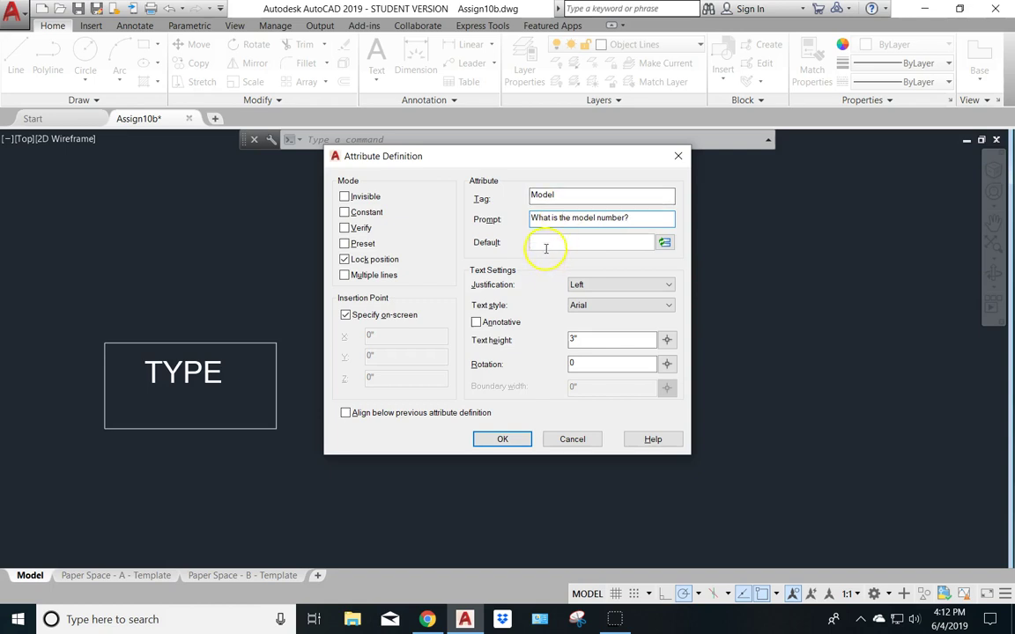
{"action": "type", "text": "0"}
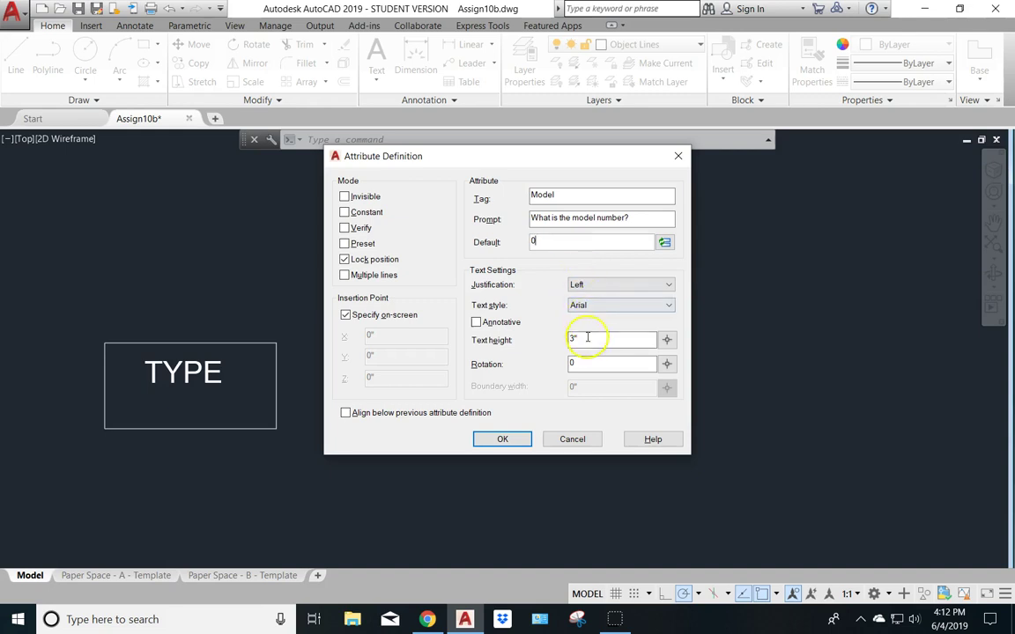
Choose Middle center justification for the Model attribute and place it aligned below the previous attribute definition
{"action": "left_click", "coordinate": [588, 286]}
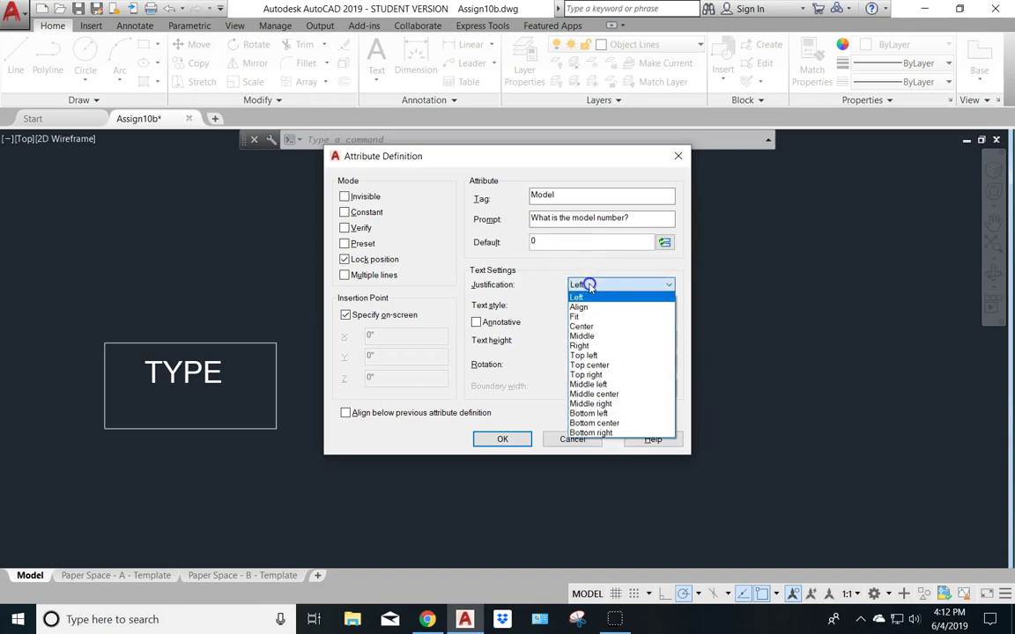
{"action": "left_click", "coordinate": [595, 394]}
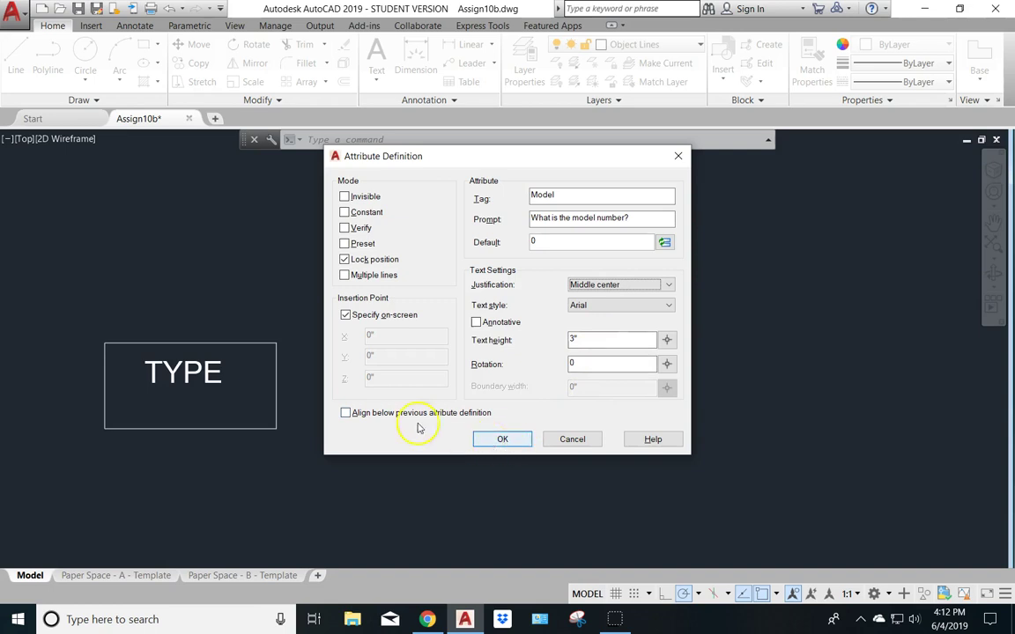
{"action": "left_click", "coordinate": [345, 413]}
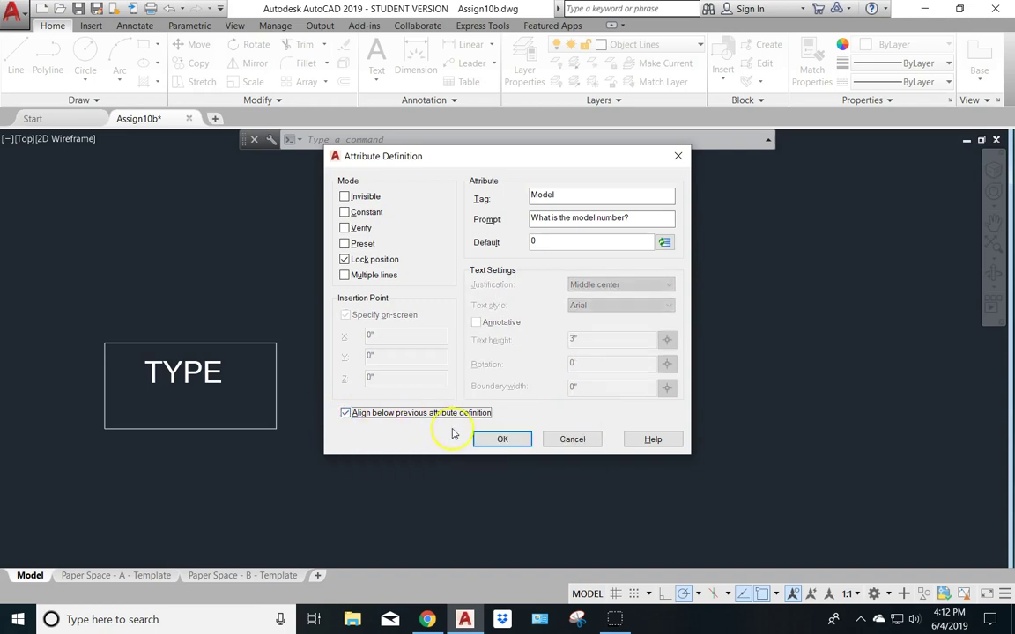
{"action": "left_click", "coordinate": [503, 441]}
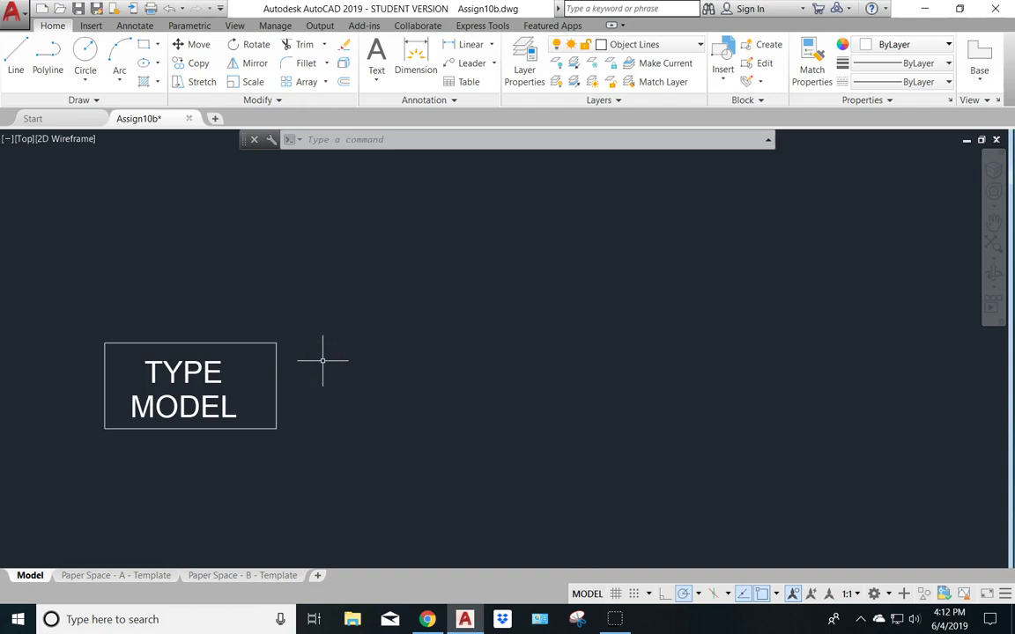
Start a block definition named Access Signs with its base point at the midpoint of the sign rectangle's bottom edge
{"action": "type", "text": "B"}
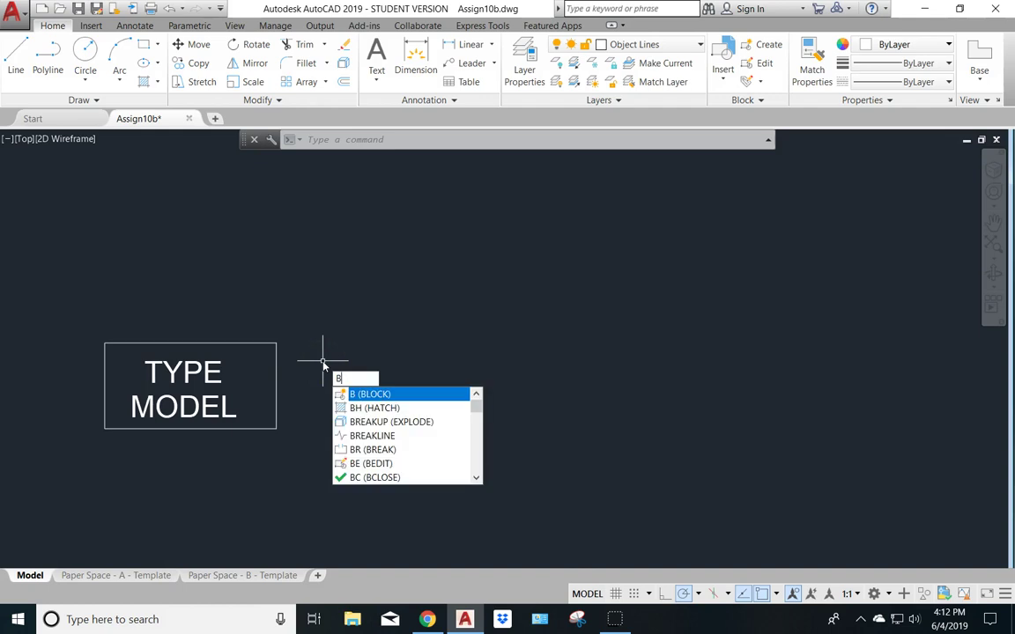
{"action": "key", "text": "Return"}
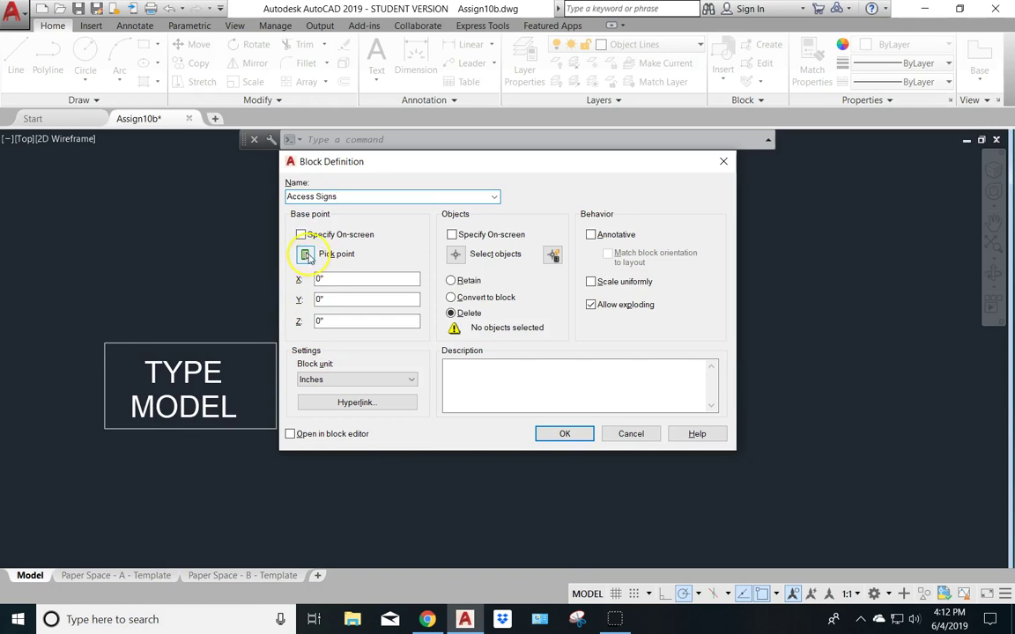
{"action": "left_click", "coordinate": [305, 254]}
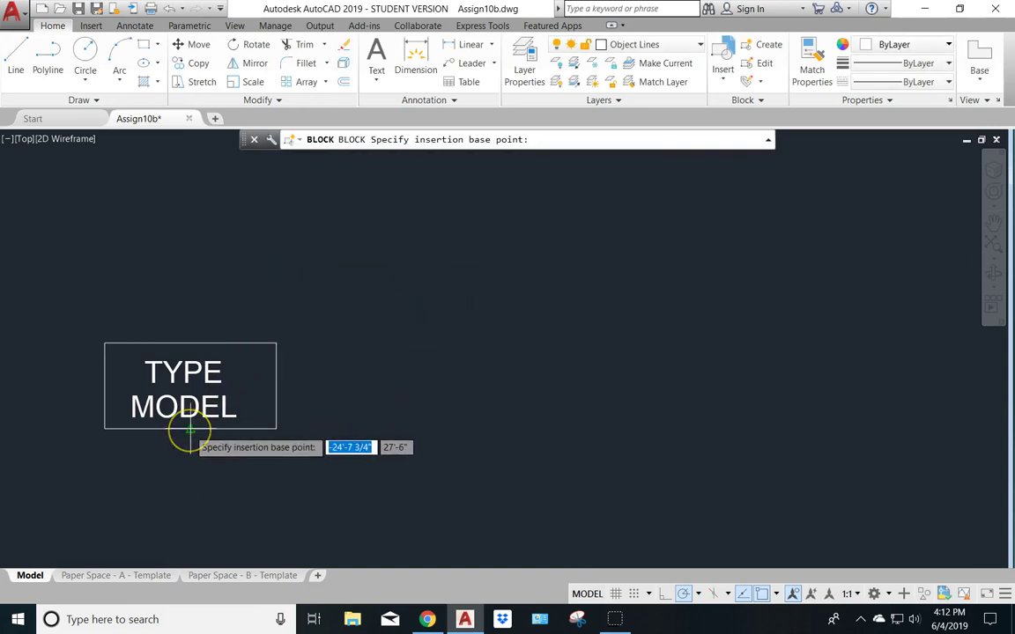
{"action": "left_click", "coordinate": [189, 429]}
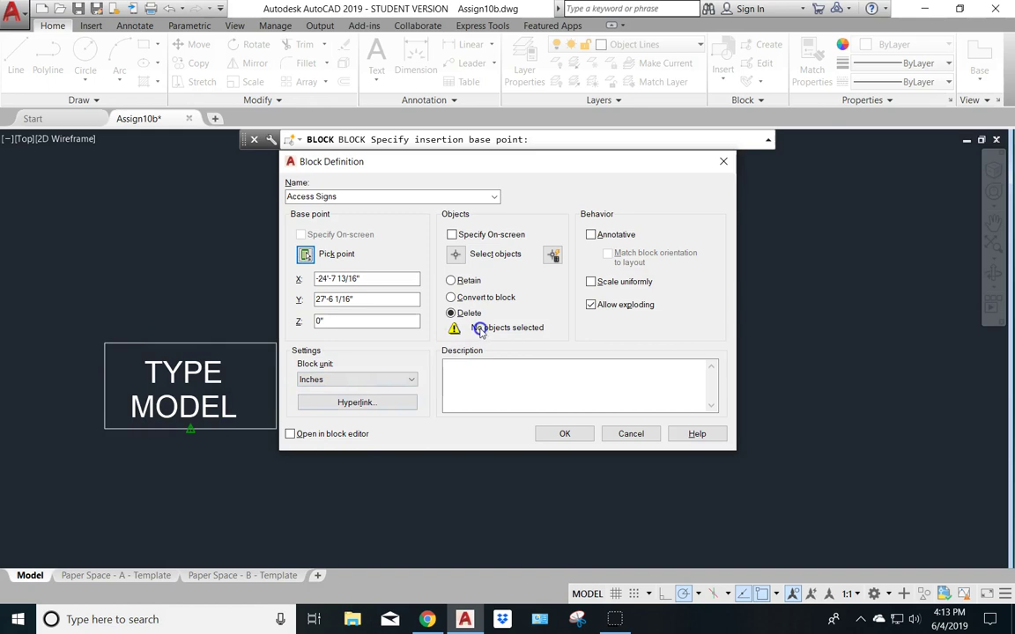
Select the rectangle and the TYPE and MODEL attributes as the block's objects, enable Scale uniformly, and create the block
{"action": "left_click", "coordinate": [453, 253]}
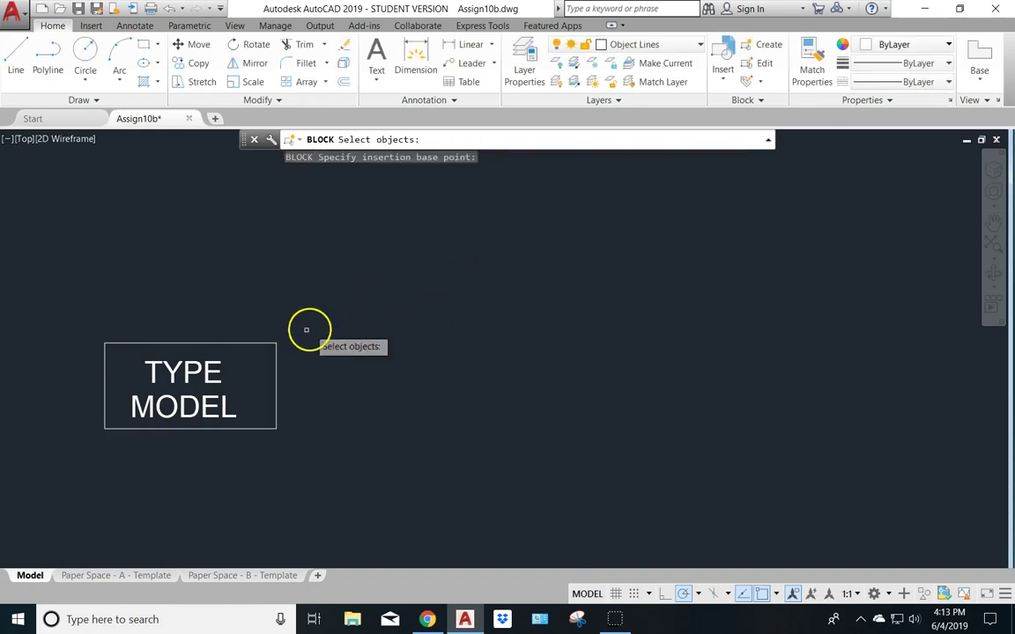
{"action": "left_click", "coordinate": [265, 343]}
{"action": "left_click", "coordinate": [198, 372]}
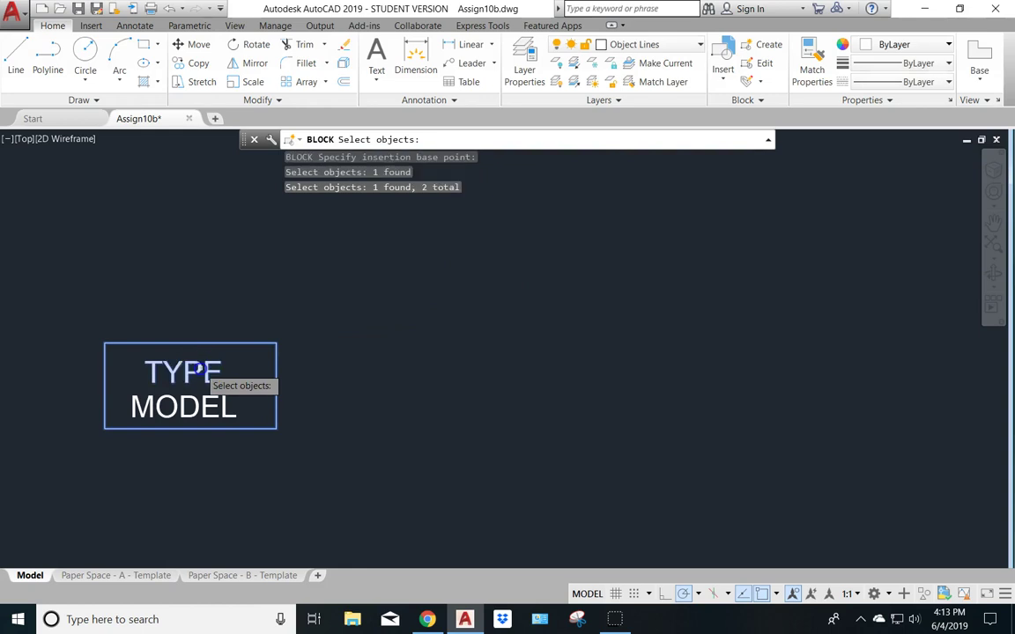
{"action": "left_click", "coordinate": [183, 402]}
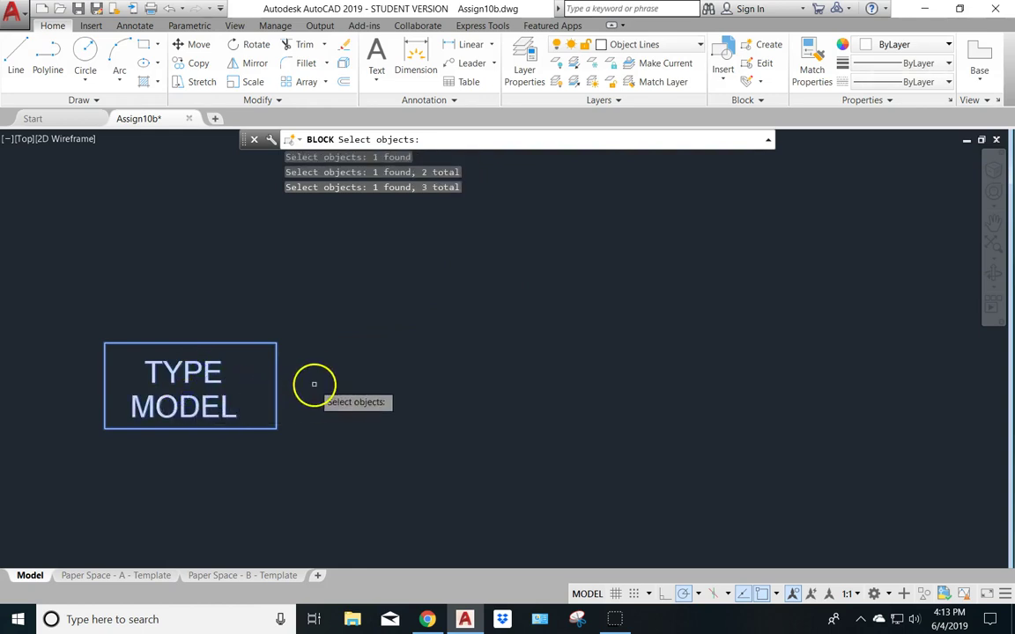
{"action": "key", "text": "Return"}
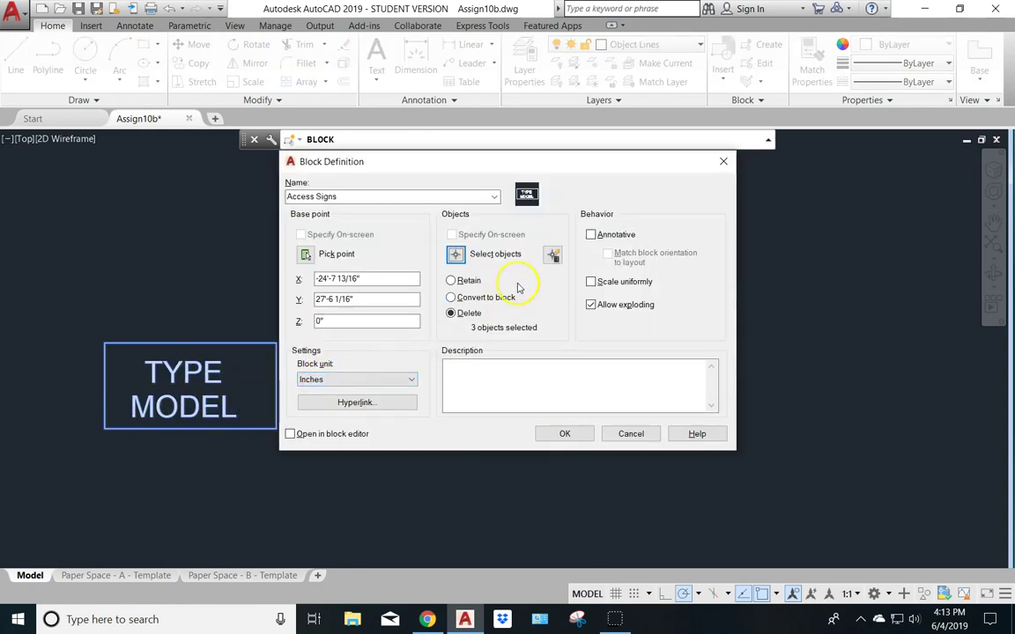
{"action": "left_click", "coordinate": [591, 283]}
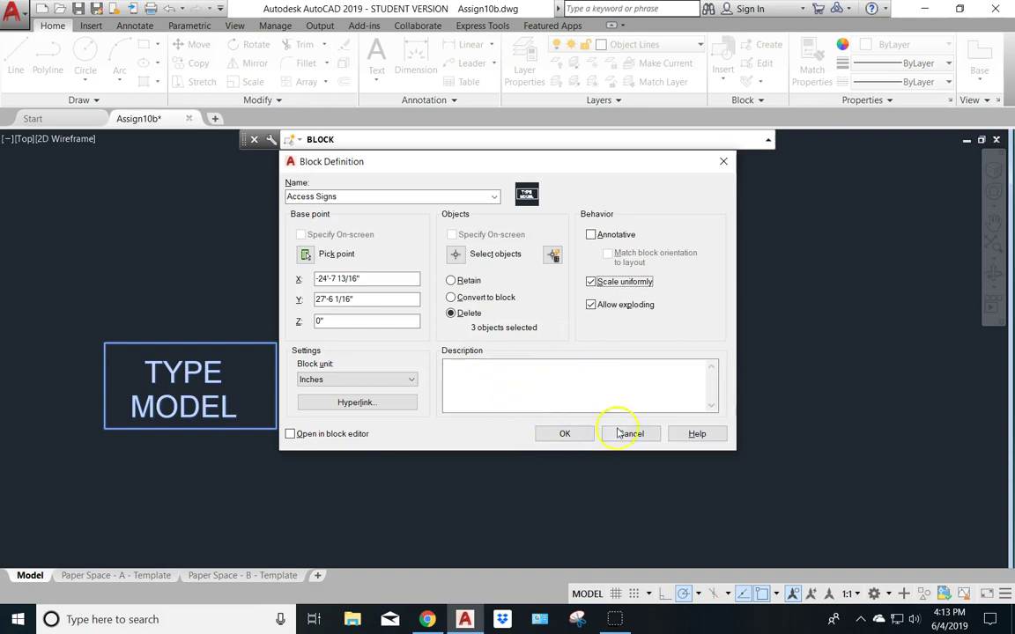
{"action": "left_click", "coordinate": [565, 434]}
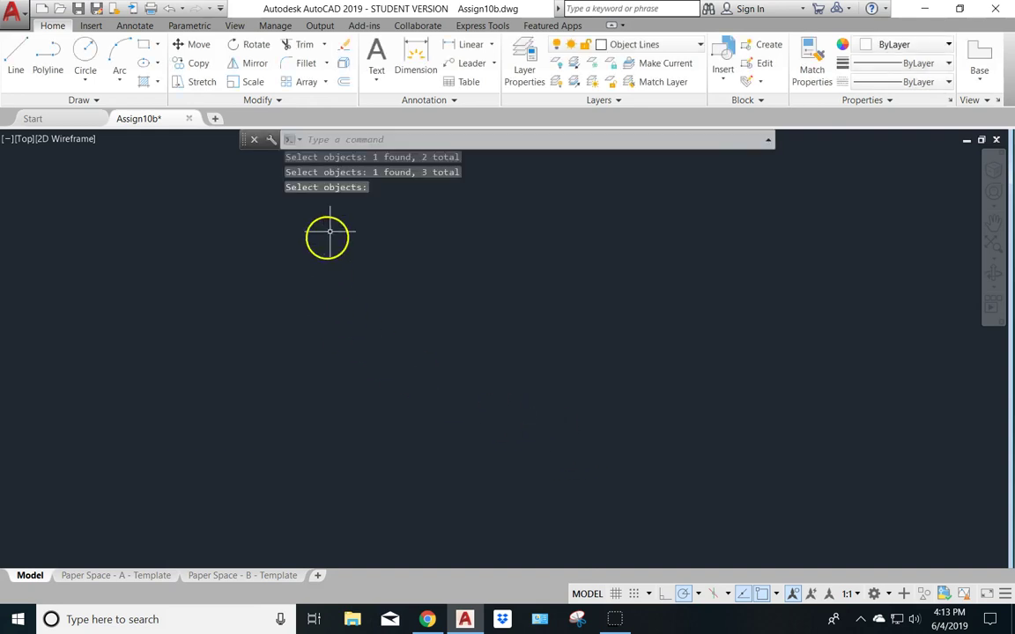
Insert the Access Signs block in the walkway above the stall beside the hatched aisle, with Reserved Parking as the kind of sign
{"action": "scroll", "coordinate": [599, 308], "scroll_direction": "down", "scroll_amount": 2}
{"action": "mouse_move", "coordinate": [741, 367]}
{"action": "middle_mouse_down"}
{"action": "mouse_move", "coordinate": [234, 379]}
{"action": "mouse_move", "coordinate": [66, 348]}
{"action": "middle_mouse_up"}
{"action": "scroll", "coordinate": [458, 403], "scroll_direction": "down", "scroll_amount": 1}
{"action": "mouse_move", "coordinate": [446, 464]}
{"action": "middle_mouse_down"}
{"action": "mouse_move", "coordinate": [432, 413]}
{"action": "mouse_move", "coordinate": [362, 412]}
{"action": "mouse_move", "coordinate": [386, 289]}
{"action": "middle_mouse_up"}
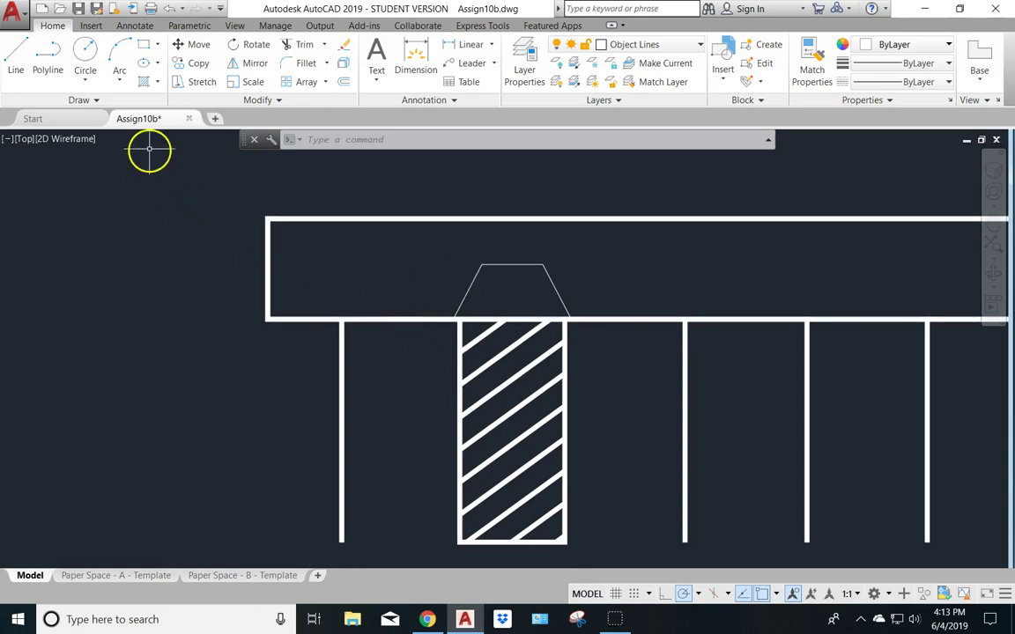
{"action": "left_click", "coordinate": [95, 27]}
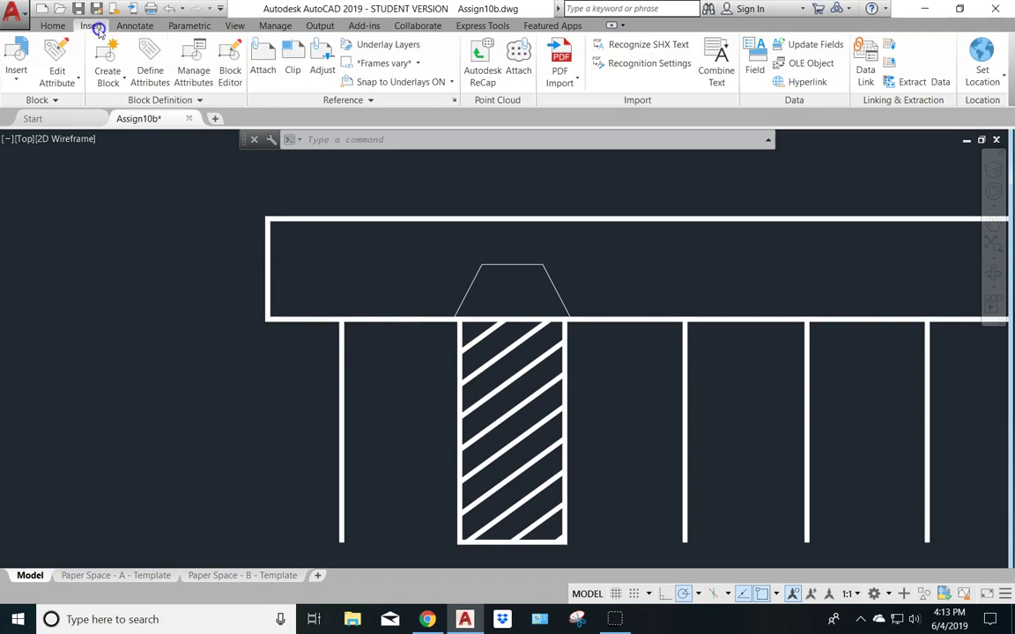
{"action": "left_click", "coordinate": [22, 61]}
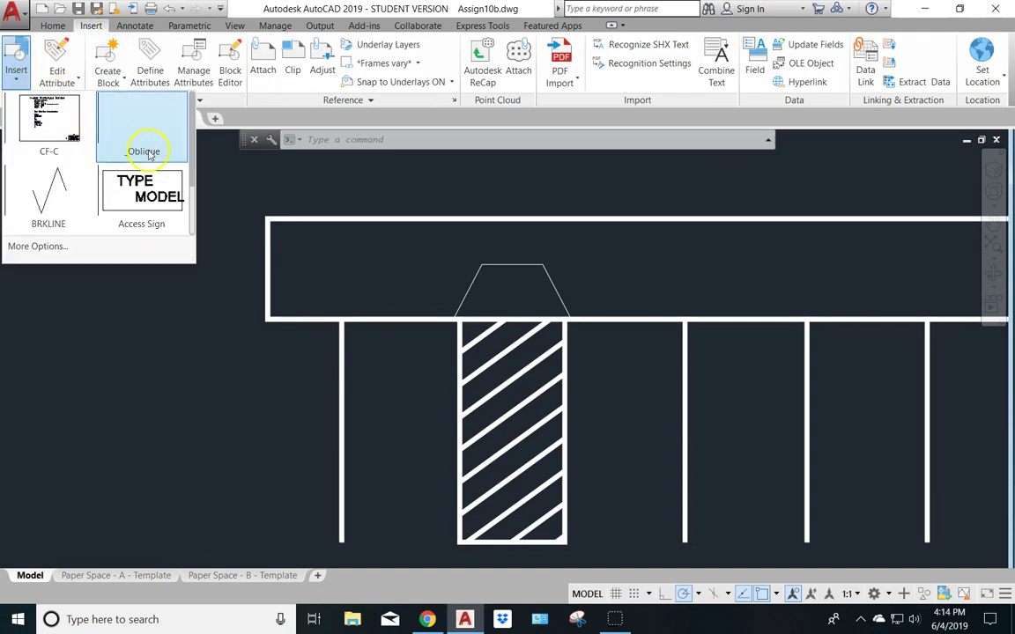
{"action": "left_click_drag", "start_coordinate": [193, 185], "coordinate": [192, 228]}
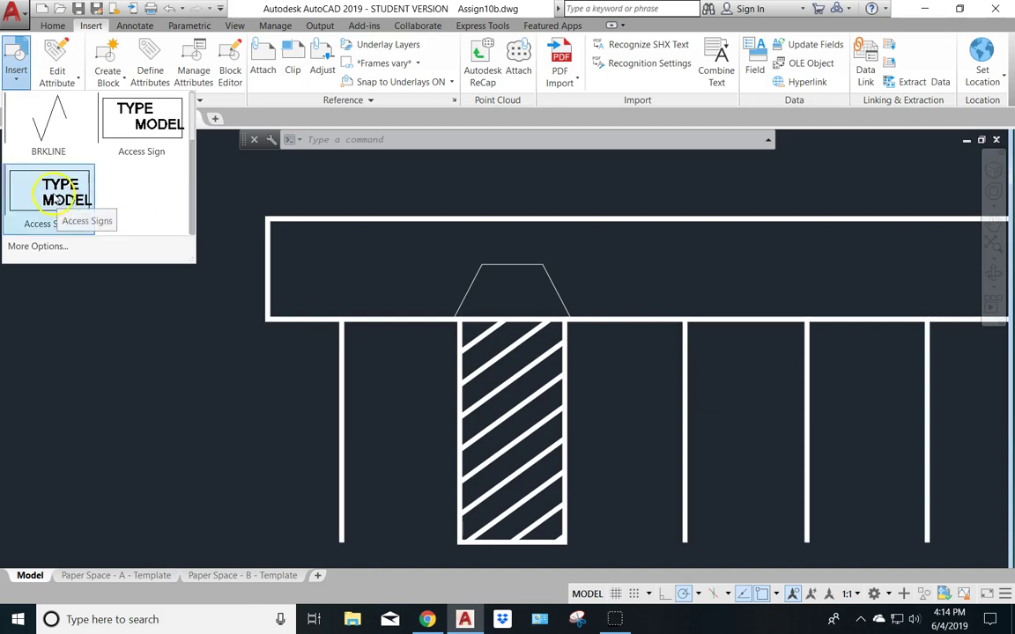
{"action": "left_click", "coordinate": [54, 198]}
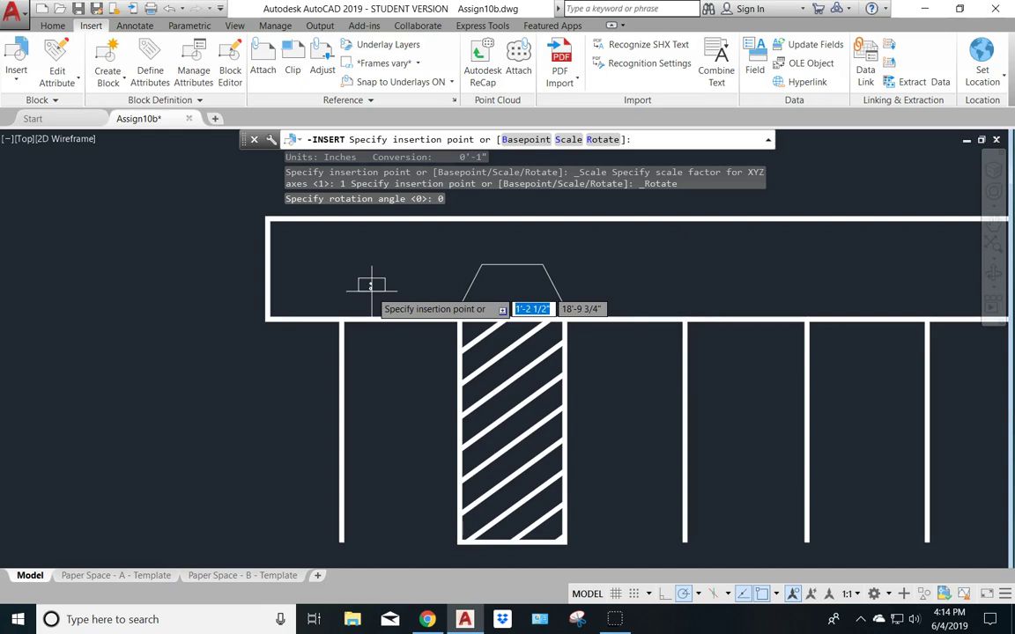
{"action": "left_click", "coordinate": [370, 287]}
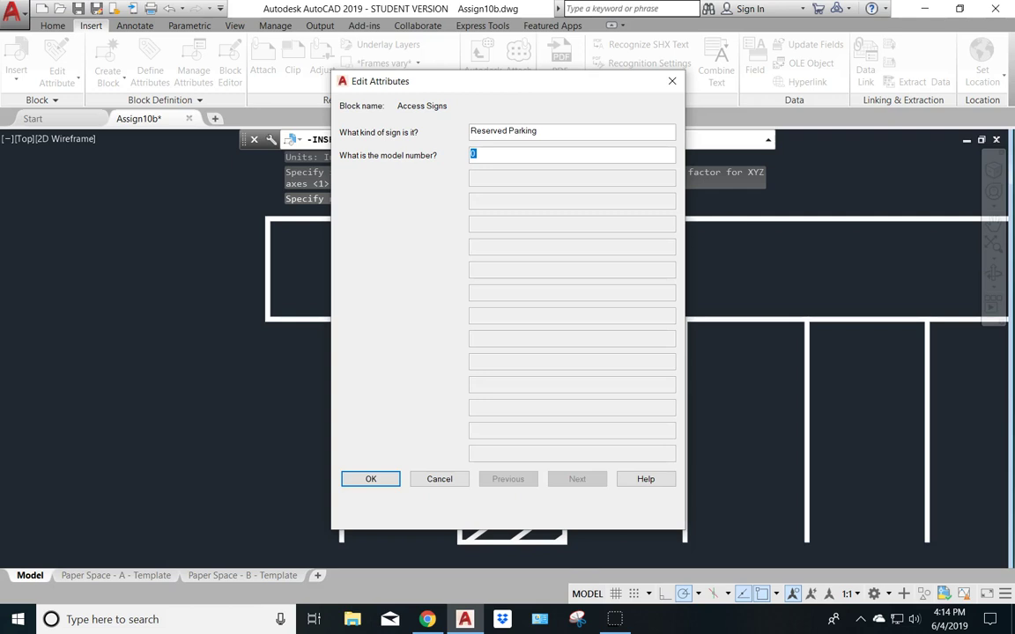
Check the sign's model number in the Oregon accessible parking PDF in Chrome and enter R7-8 for the inserted block
{"action": "left_click", "coordinate": [426, 619]}
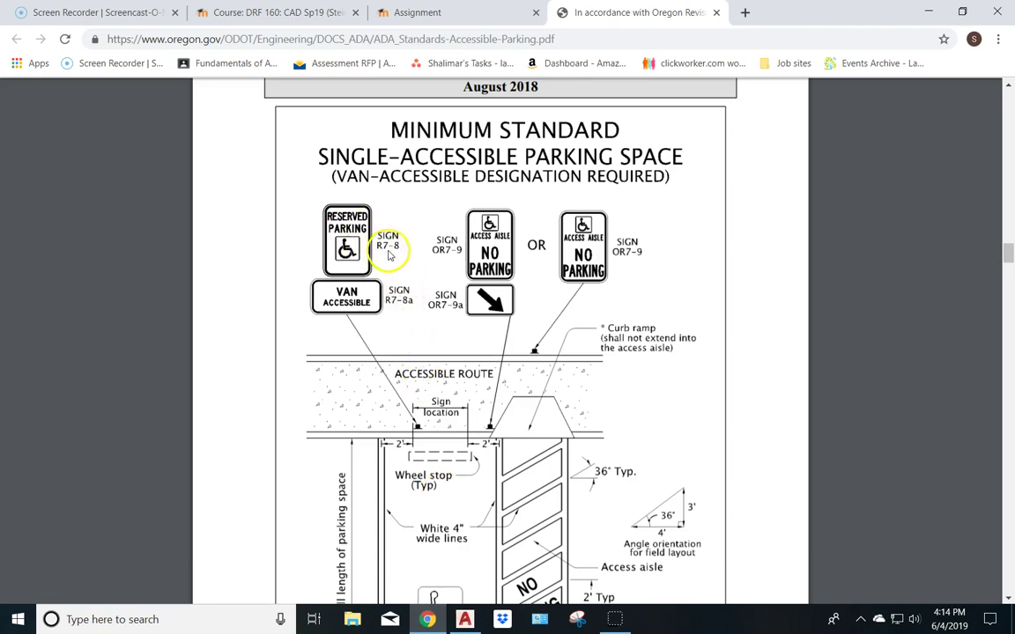
{"action": "left_click", "coordinate": [426, 620]}
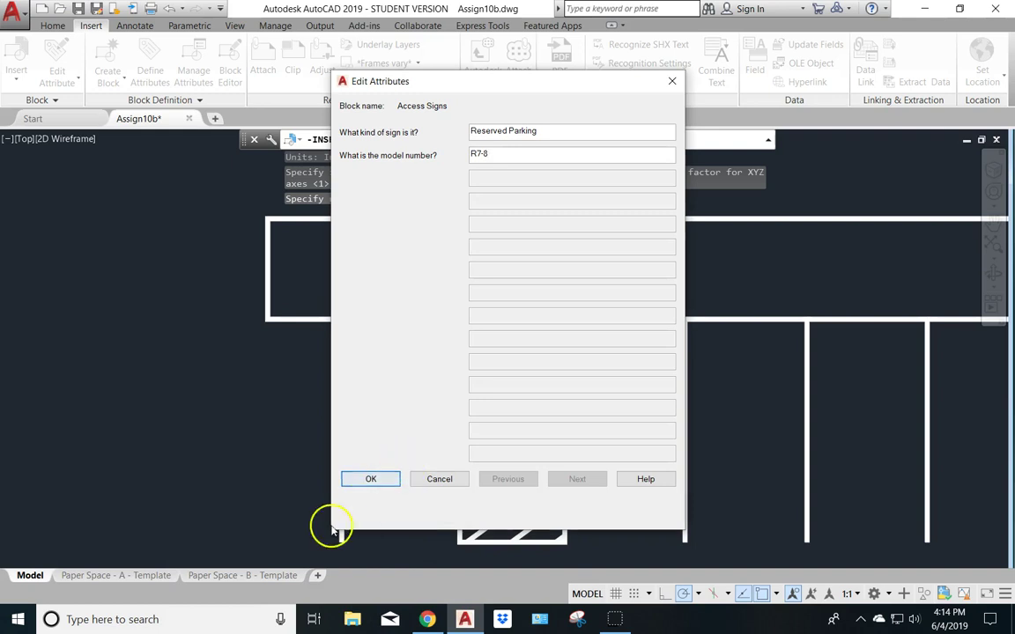
{"action": "left_click", "coordinate": [368, 480]}
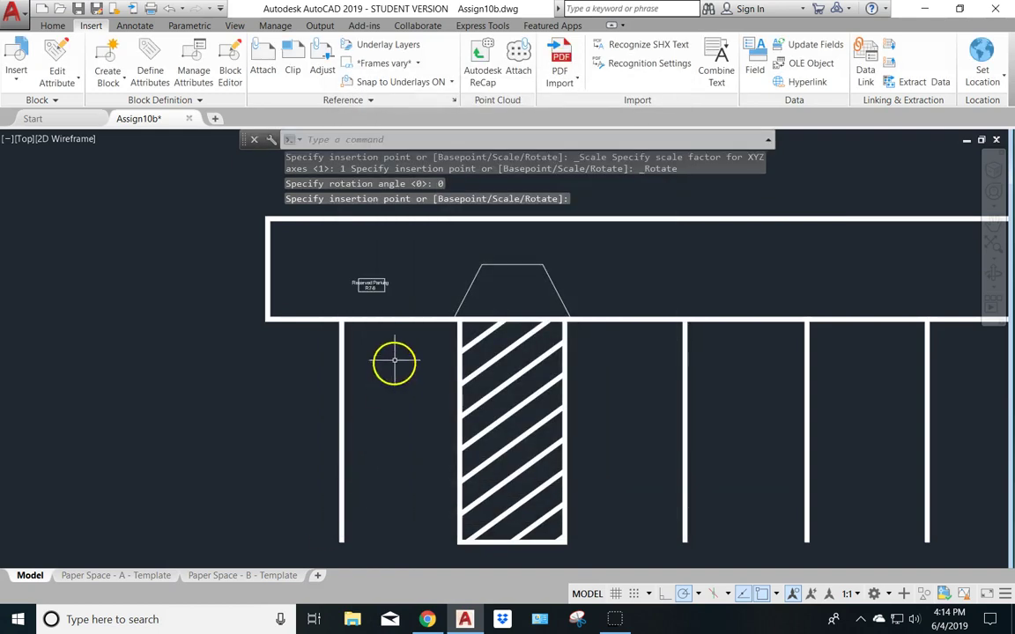
Insert a second Access Signs block centred 1'-4" below the Reserved Parking sign, with Van Accessible as the kind of sign
{"action": "scroll", "coordinate": [369, 283], "scroll_direction": "up", "scroll_amount": 5}
{"action": "scroll", "coordinate": [368, 283], "scroll_direction": "up", "scroll_amount": 2}
{"action": "scroll", "coordinate": [368, 283], "scroll_direction": "down", "scroll_amount": 2}
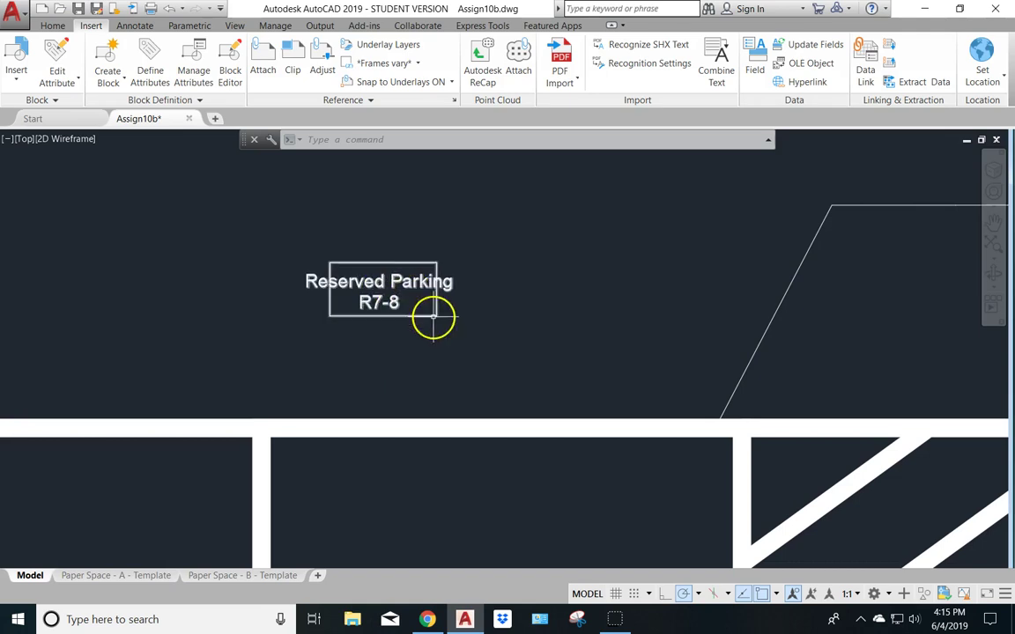
{"action": "scroll", "coordinate": [413, 370], "scroll_direction": "down", "scroll_amount": 5}
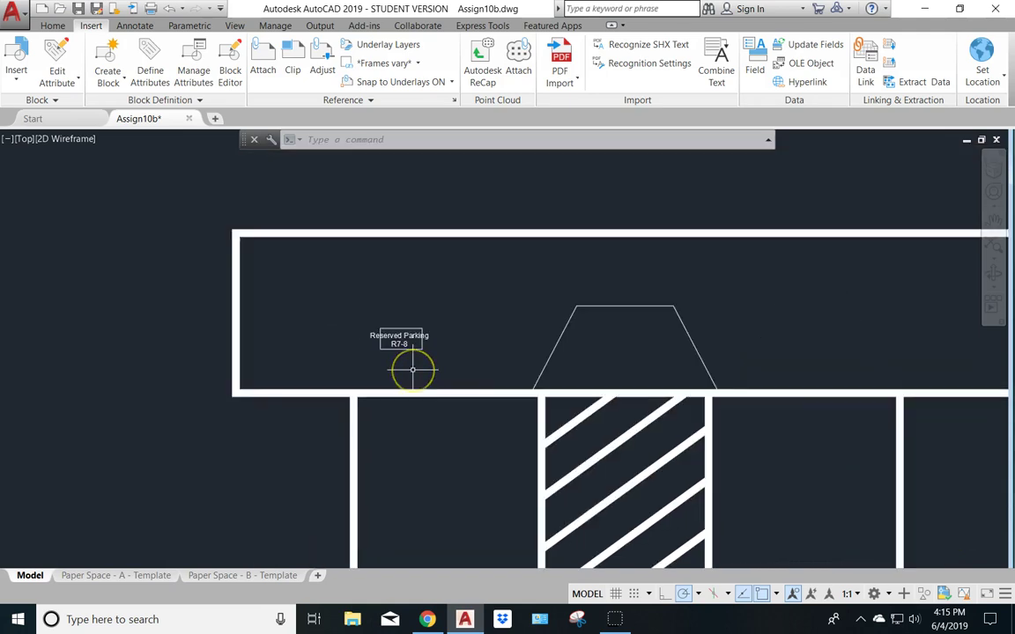
{"action": "scroll", "coordinate": [453, 385], "scroll_direction": "down", "scroll_amount": 3}
{"action": "scroll", "coordinate": [452, 385], "scroll_direction": "up", "scroll_amount": 3}
{"action": "scroll", "coordinate": [454, 384], "scroll_direction": "up", "scroll_amount": 2}
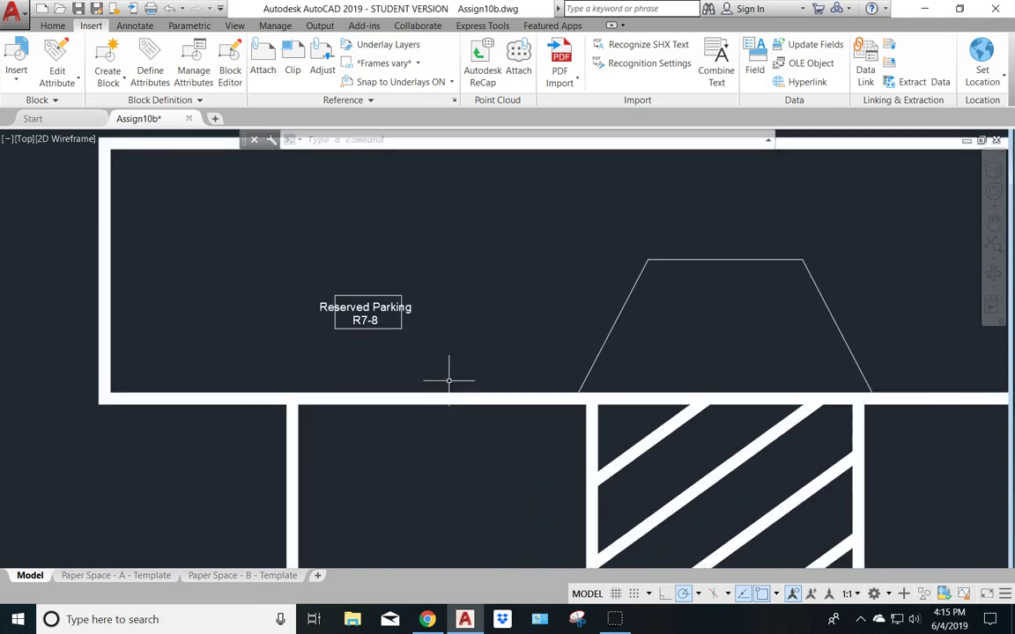
{"action": "left_click", "coordinate": [28, 75]}
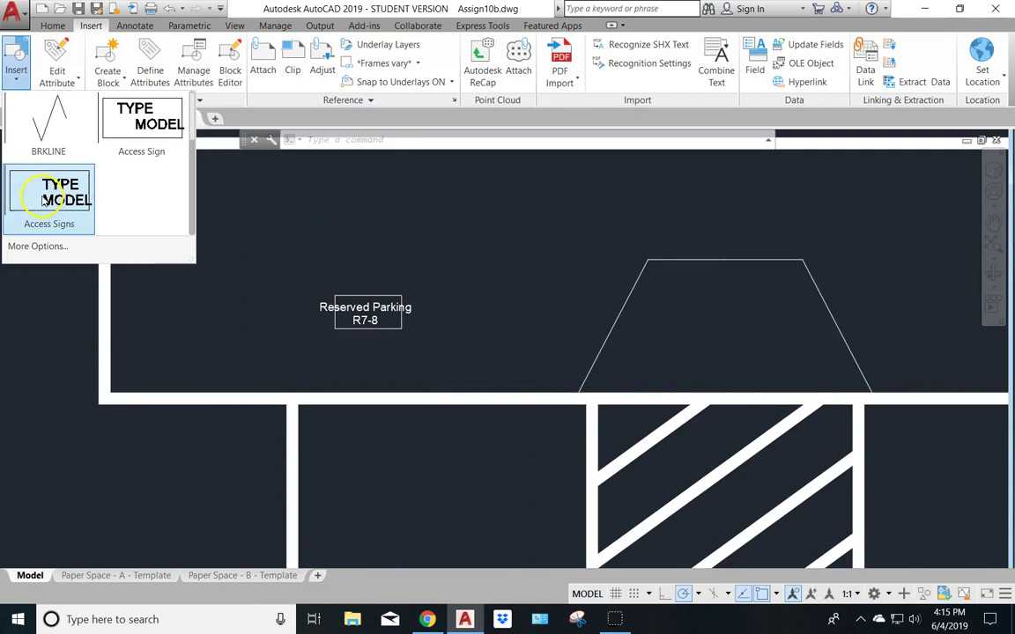
{"action": "left_click", "coordinate": [51, 192]}
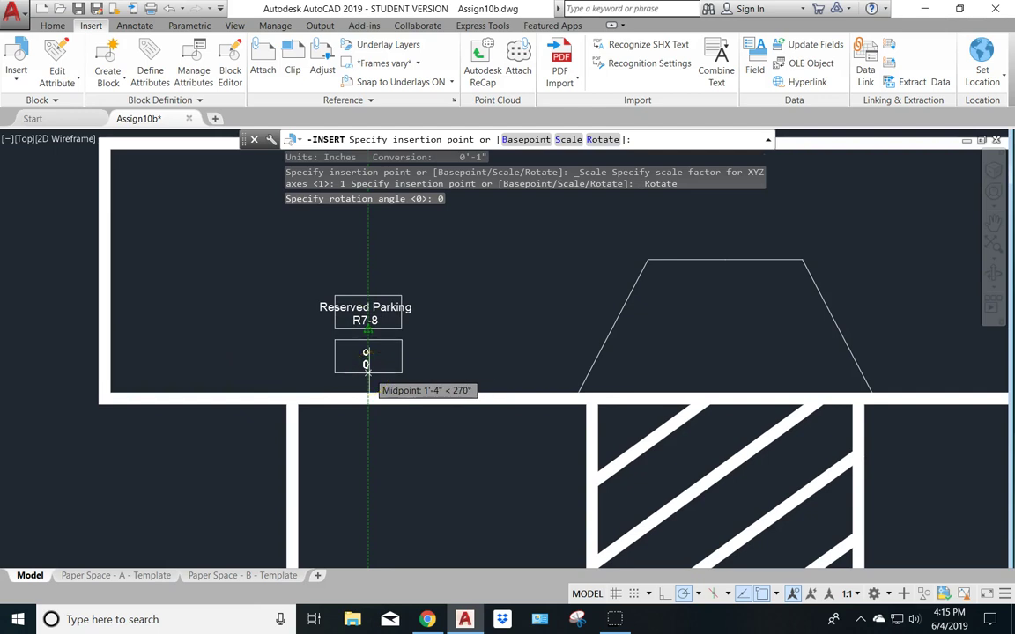
{"action": "left_click", "coordinate": [368, 370]}
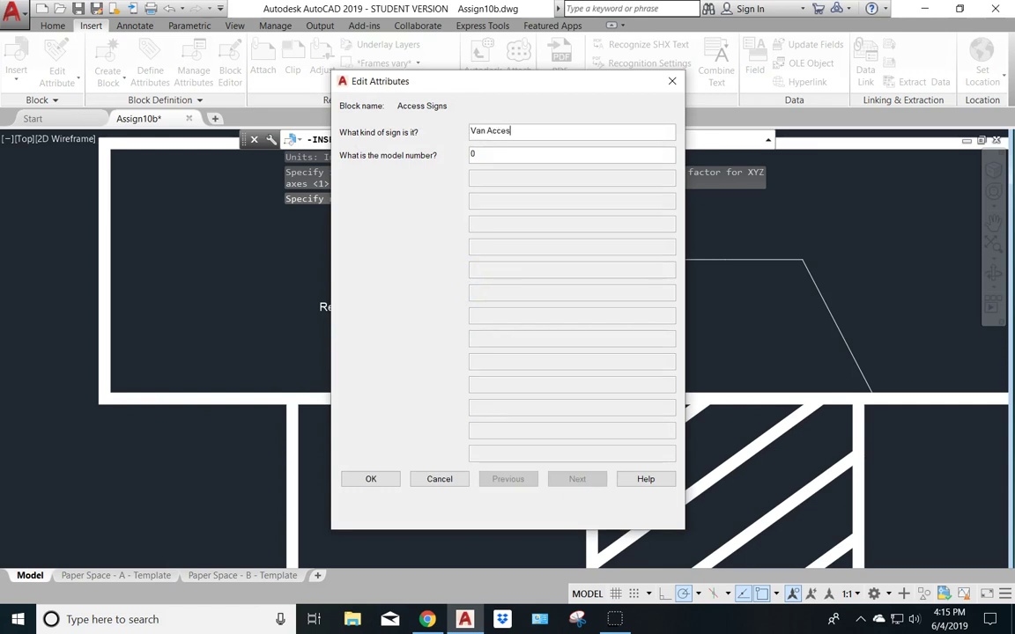
{"action": "key", "text": "Tab"}
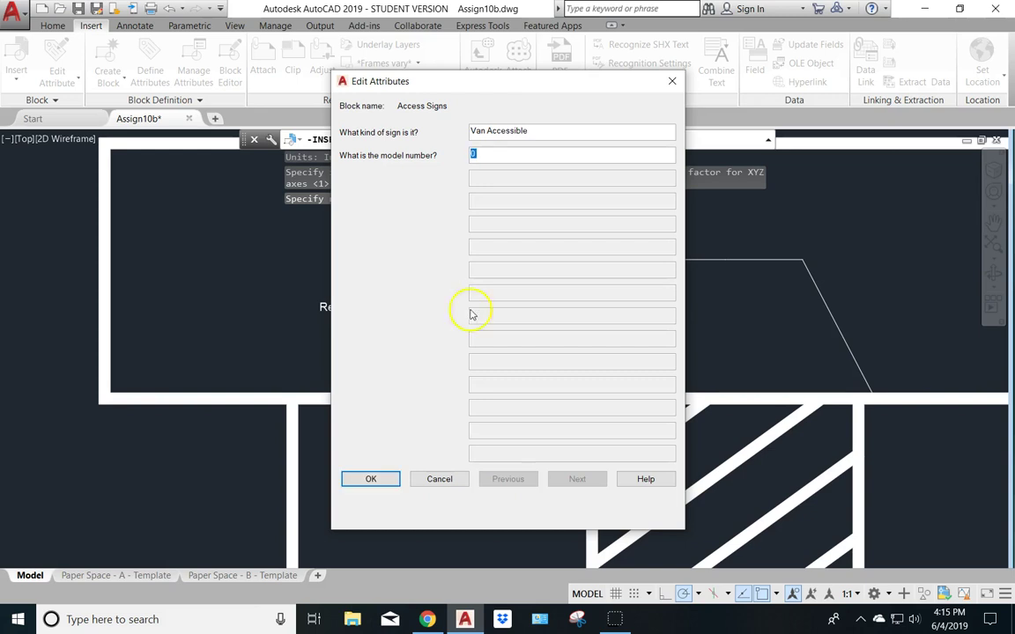
Look up the Van Accessible sign in the parking standard in Chrome and enter R7-8a as its model number
{"action": "left_click", "coordinate": [426, 619]}
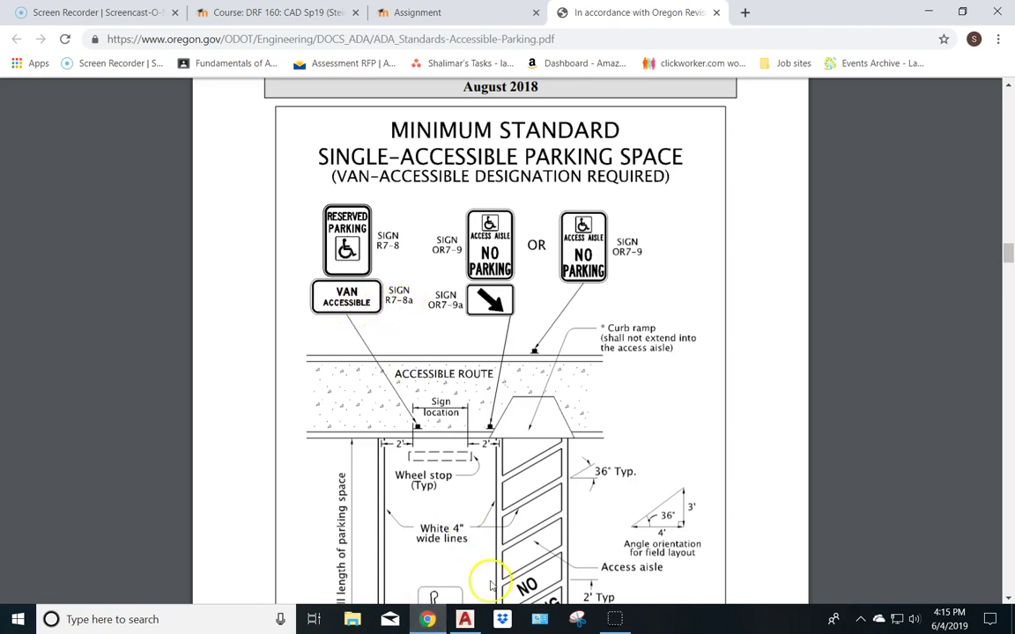
{"action": "left_click", "coordinate": [464, 619]}
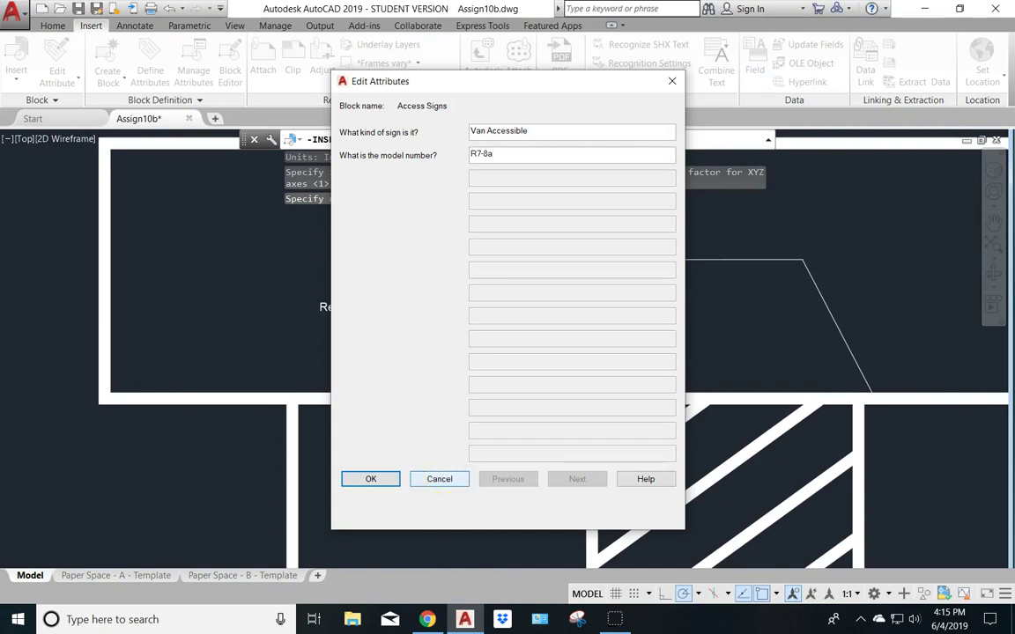
{"action": "left_click", "coordinate": [370, 478]}
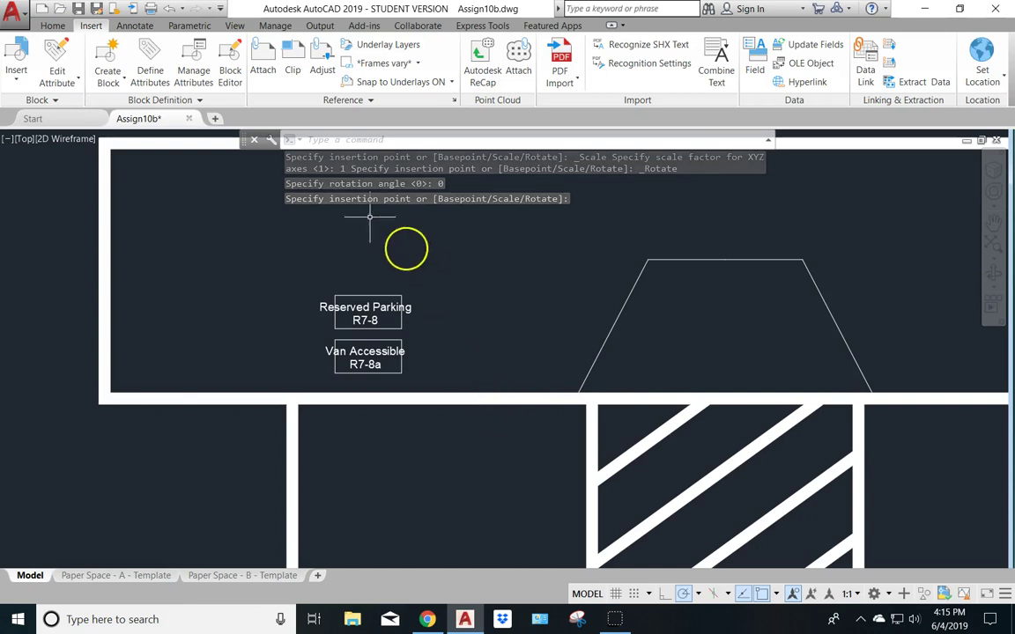
Insert a third Access Signs block about 2'-6" right of the Reserved Parking sign, level with it, with values Access Aisle and OR7-9
{"action": "left_click", "coordinate": [16, 66]}
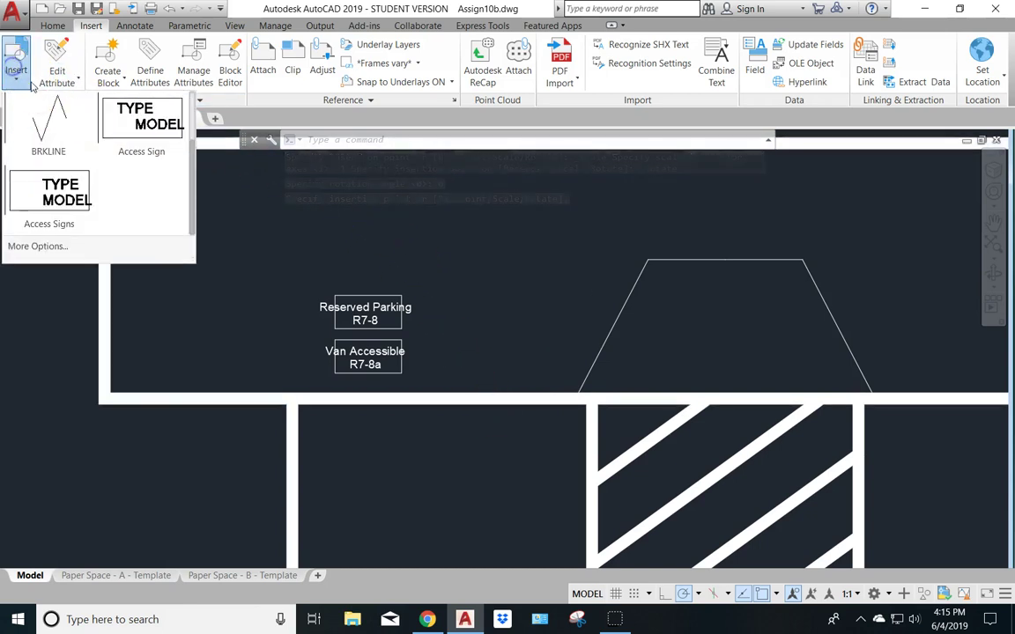
{"action": "left_click", "coordinate": [73, 173]}
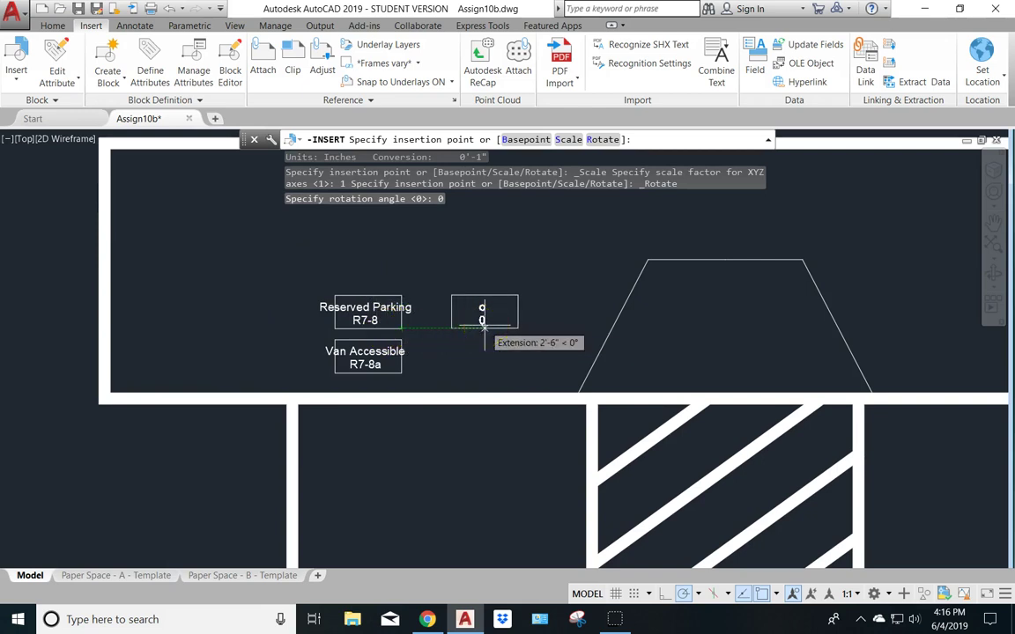
{"action": "left_click", "coordinate": [485, 328]}
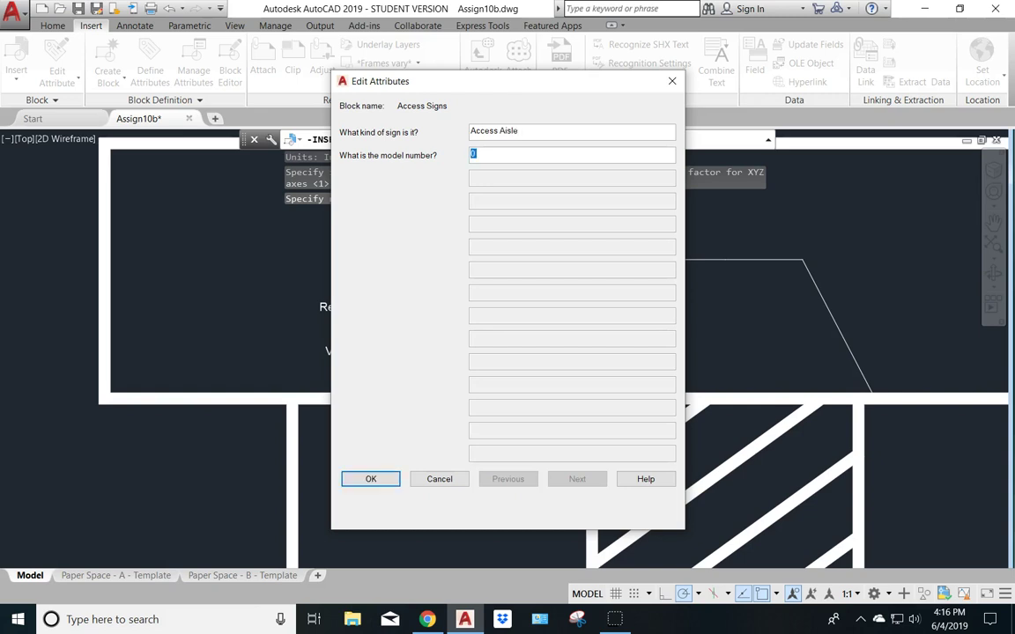
{"action": "left_click", "coordinate": [427, 617]}
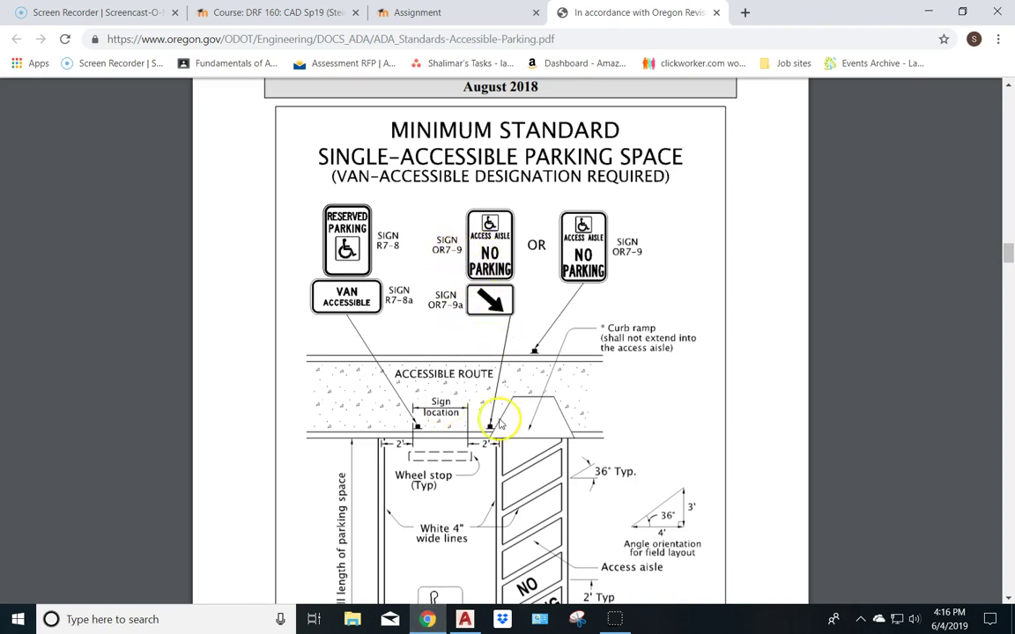
{"action": "left_click", "coordinate": [464, 619]}
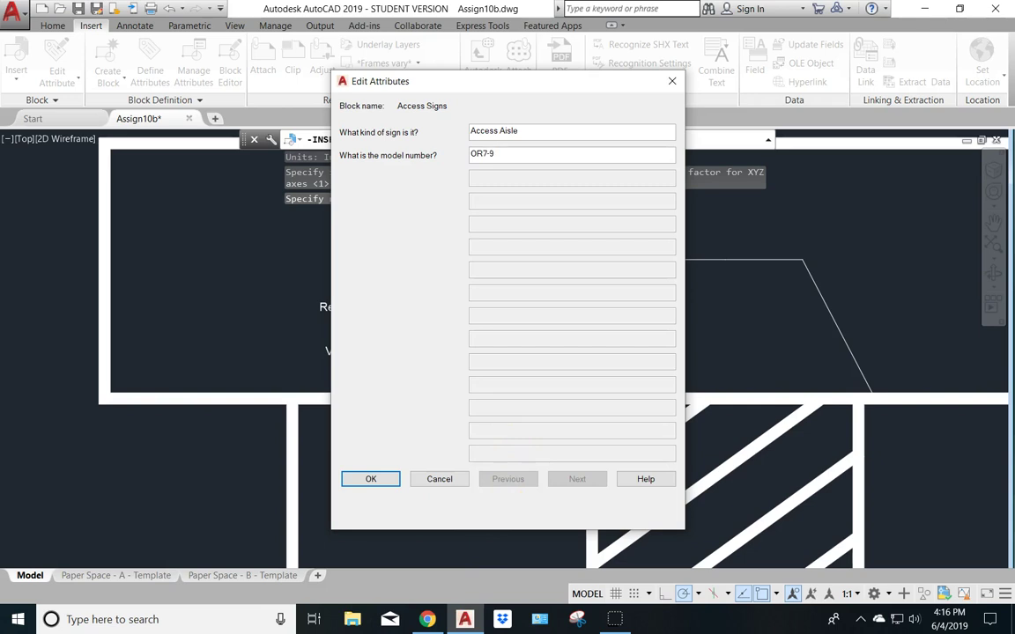
{"action": "left_click", "coordinate": [370, 478]}
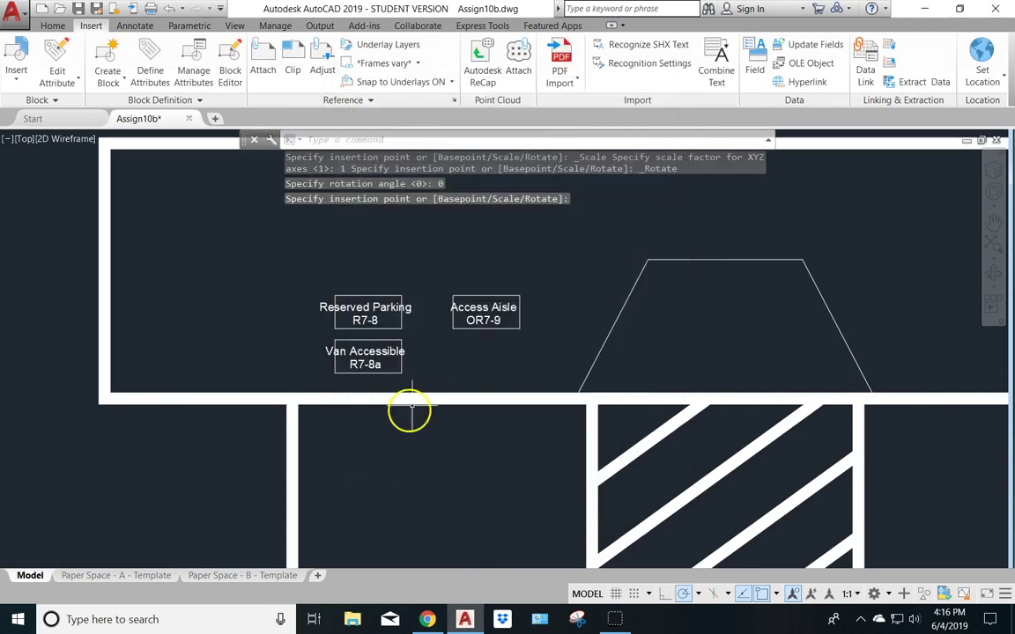
Insert a fourth Access Signs block directly below the Access Aisle sign with values Arrow and OR7-9a, checking the model number in the parking standard in Chrome
{"action": "left_click", "coordinate": [16, 70]}
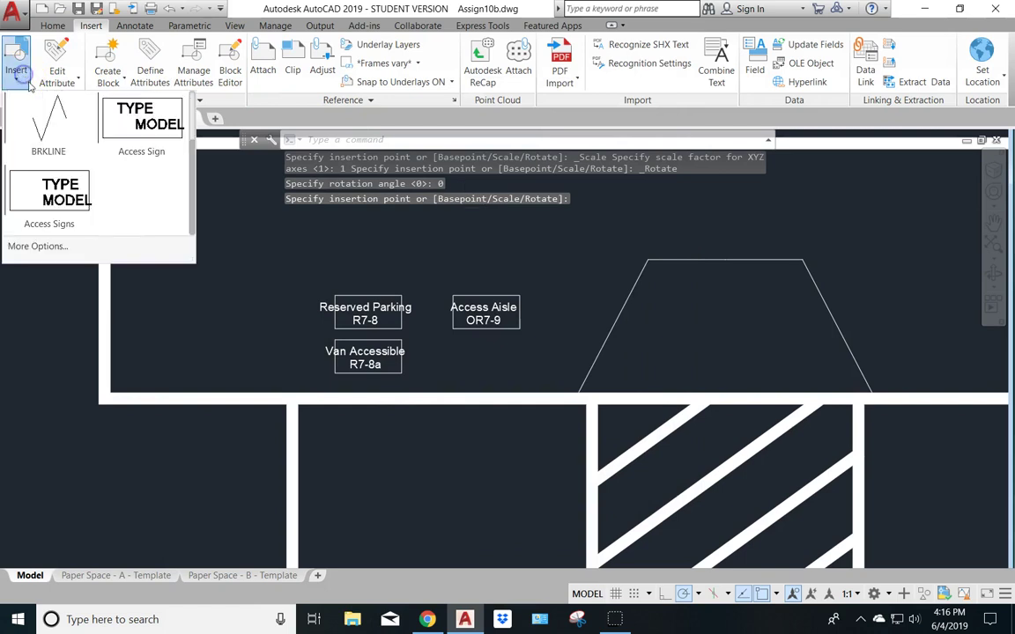
{"action": "left_click", "coordinate": [88, 205]}
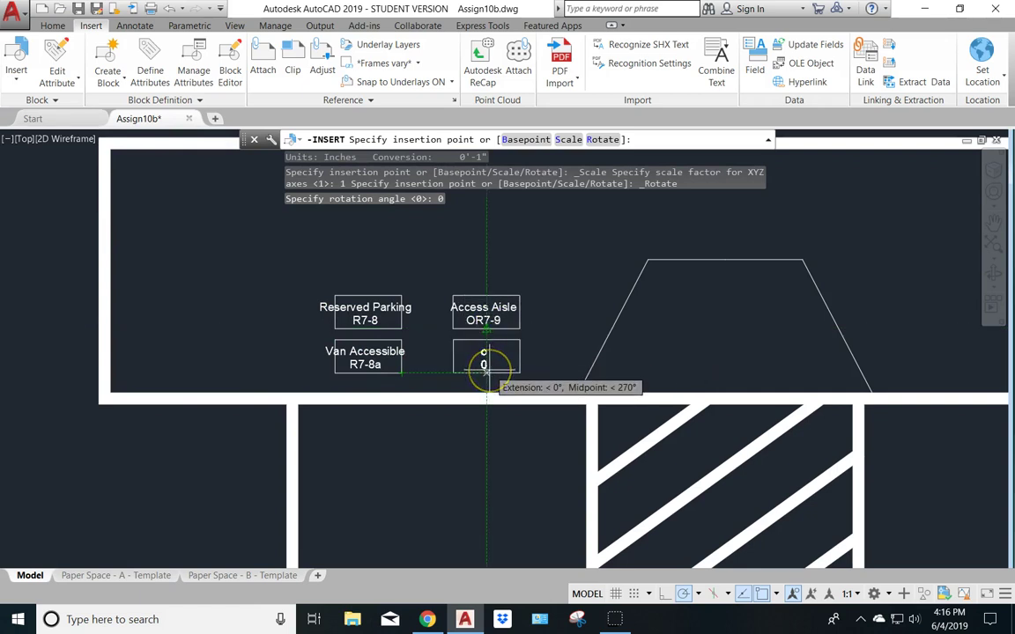
{"action": "left_click", "coordinate": [485, 370]}
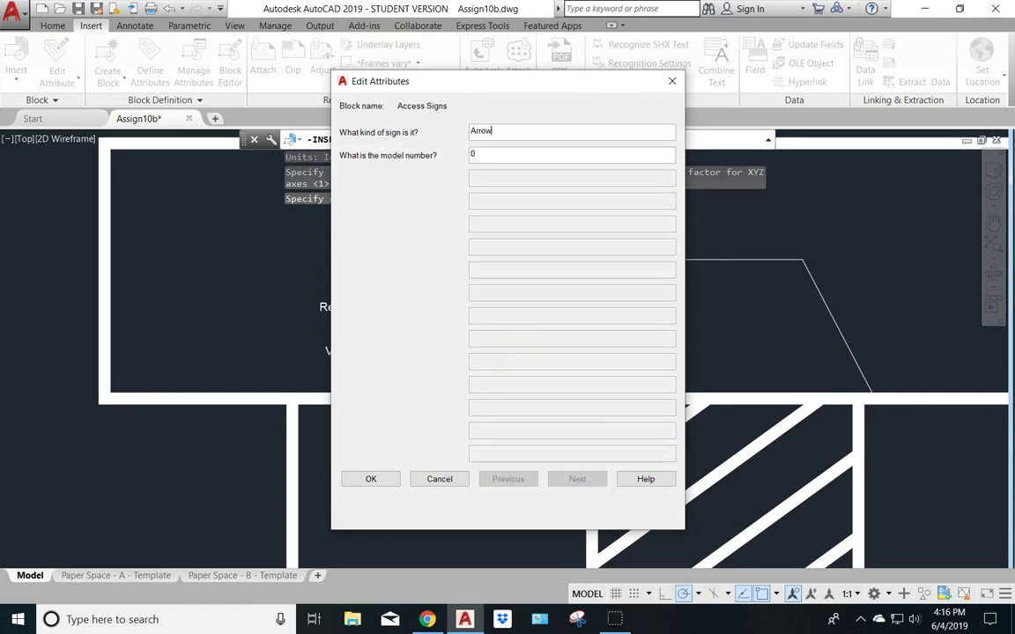
{"action": "key", "text": "Tab"}
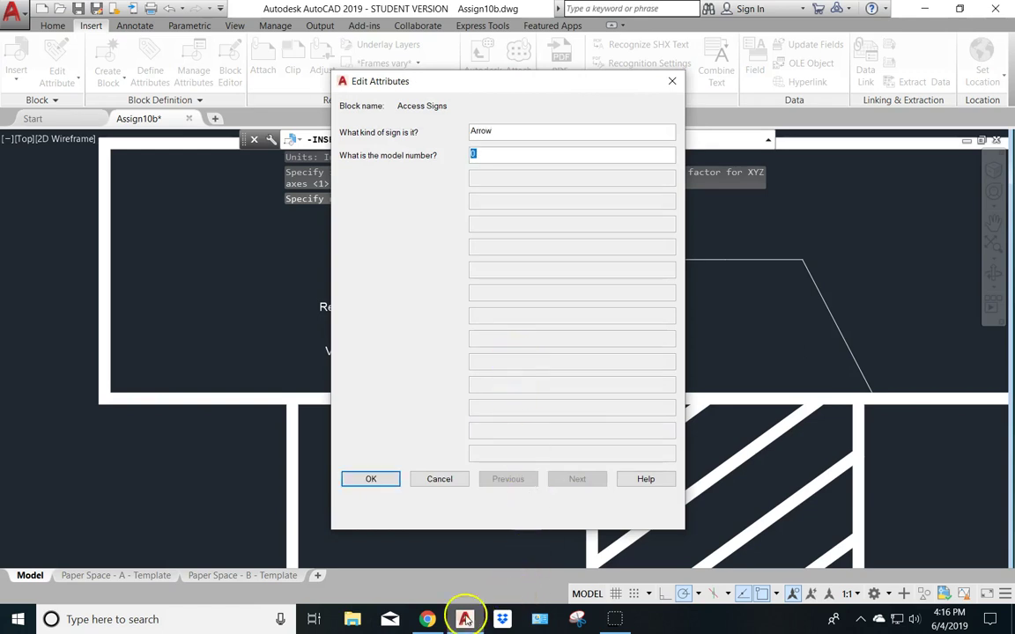
{"action": "left_click", "coordinate": [428, 615]}
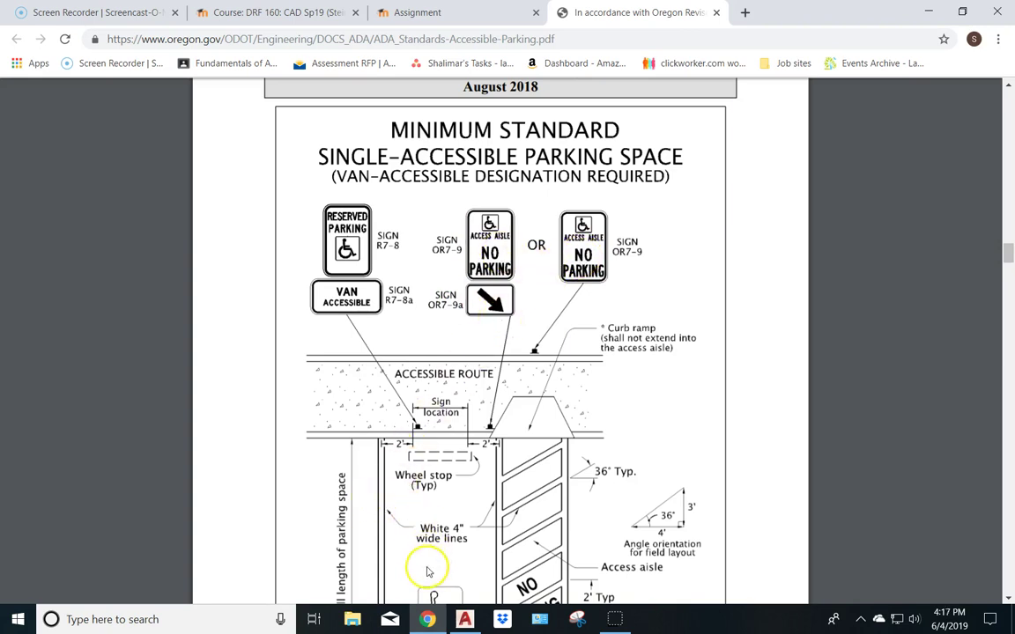
{"action": "left_click", "coordinate": [464, 620]}
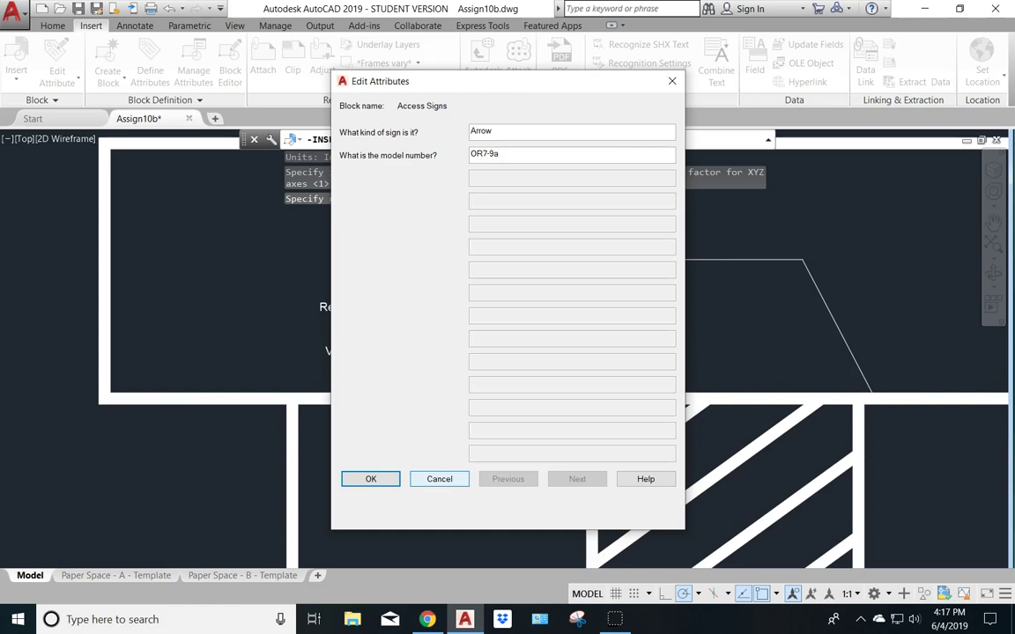
{"action": "left_click", "coordinate": [370, 487]}
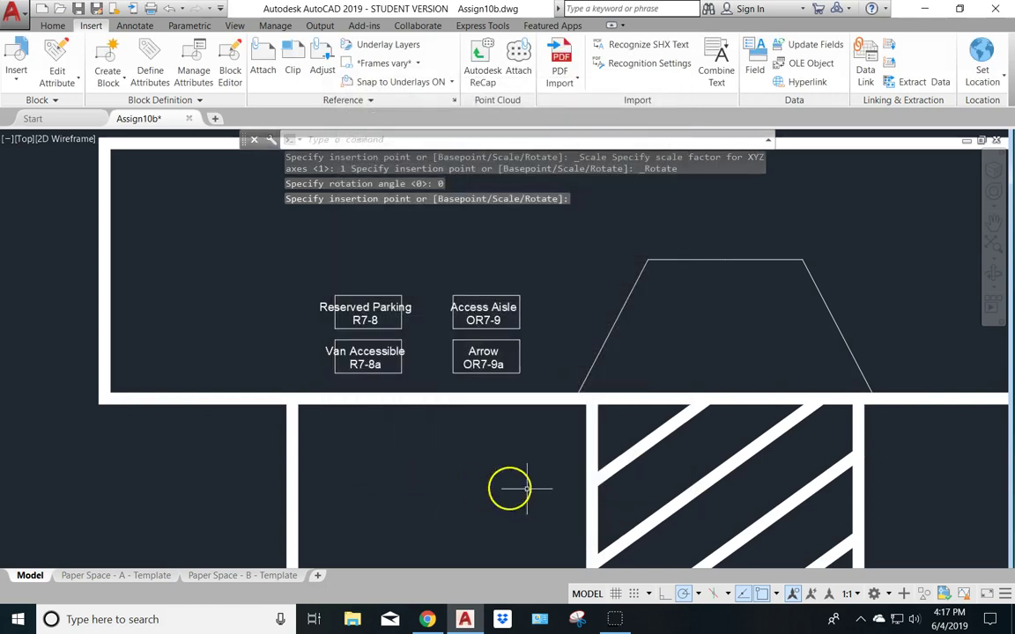
Draw a rectangle 2'-0" long and 1'-0" wide in the empty area above the walkway
{"action": "scroll", "coordinate": [581, 446], "scroll_direction": "down", "scroll_amount": 2}
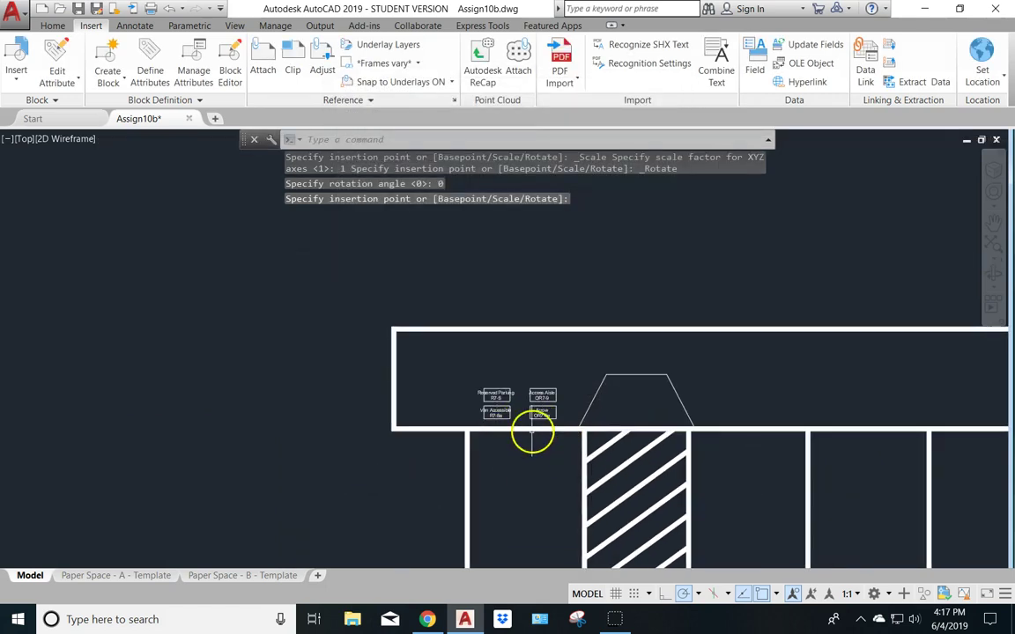
{"action": "middle_click_drag", "start_coordinate": [759, 428], "coordinate": [440, 425]}
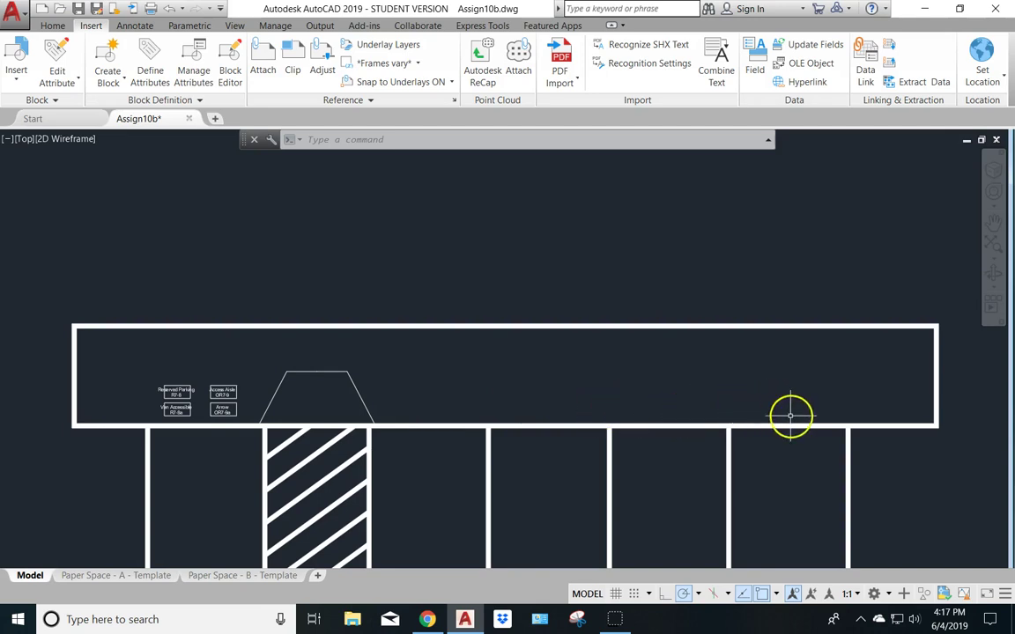
{"action": "left_click", "coordinate": [60, 27]}
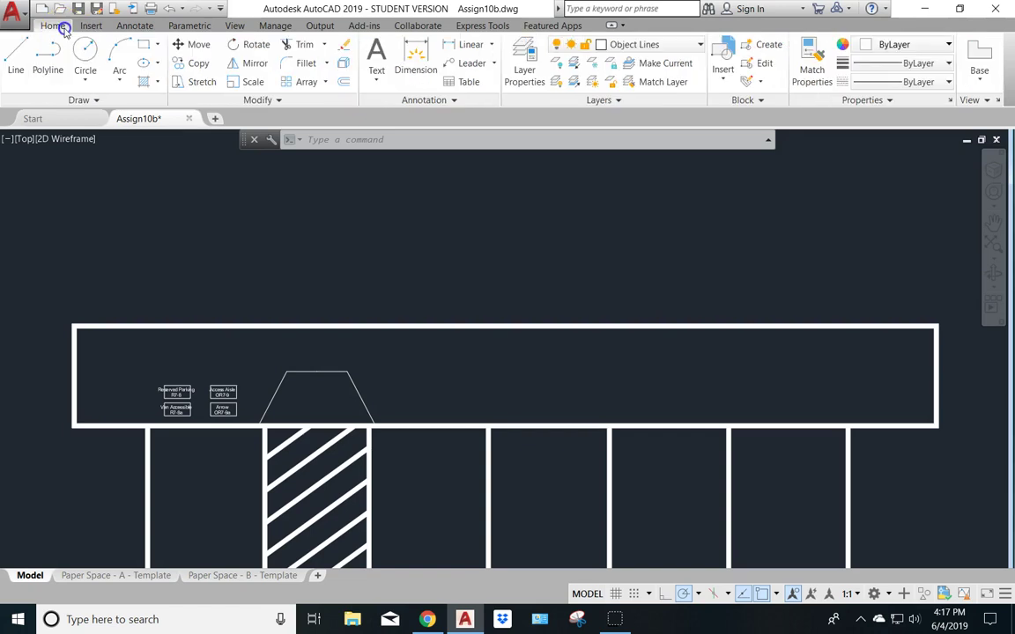
{"action": "left_click", "coordinate": [143, 44]}
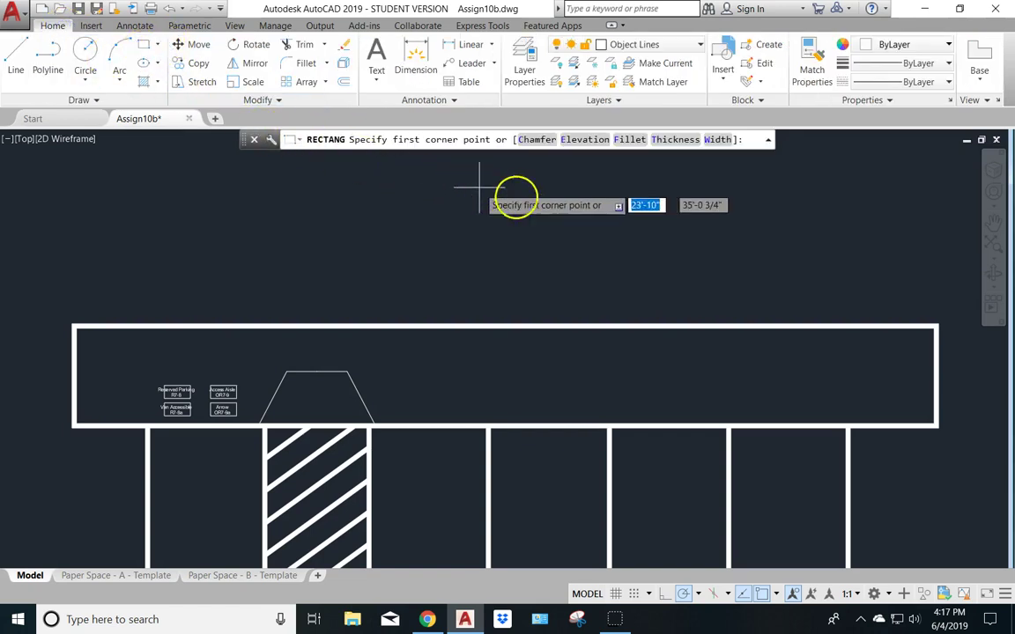
{"action": "left_click", "coordinate": [556, 240]}
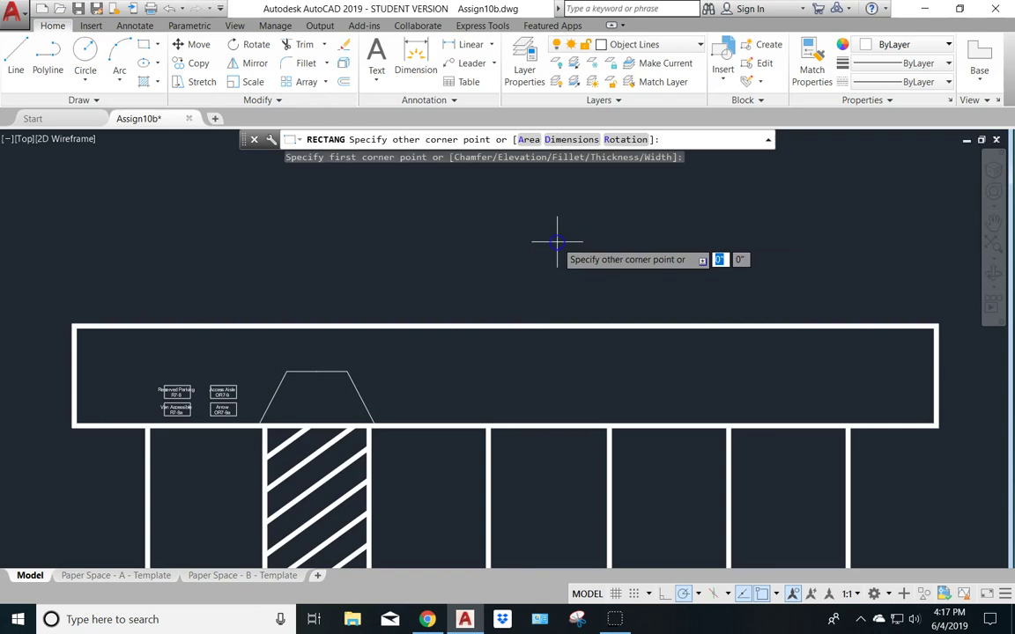
{"action": "type", "text": "d"}
{"action": "key", "text": "Return"}
{"action": "key", "text": "Return"}
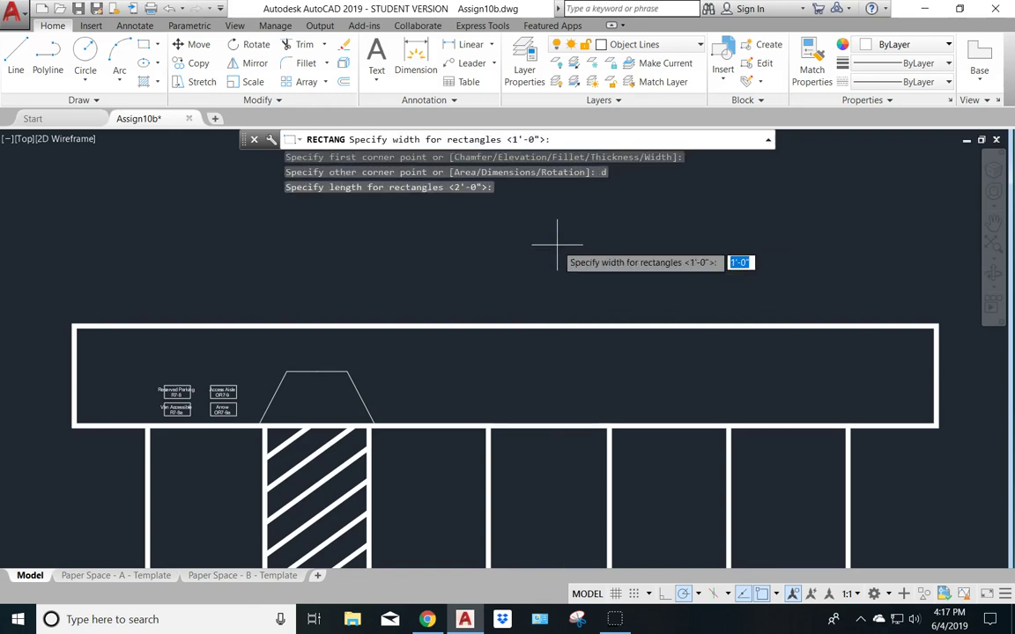
{"action": "key", "text": "Return"}
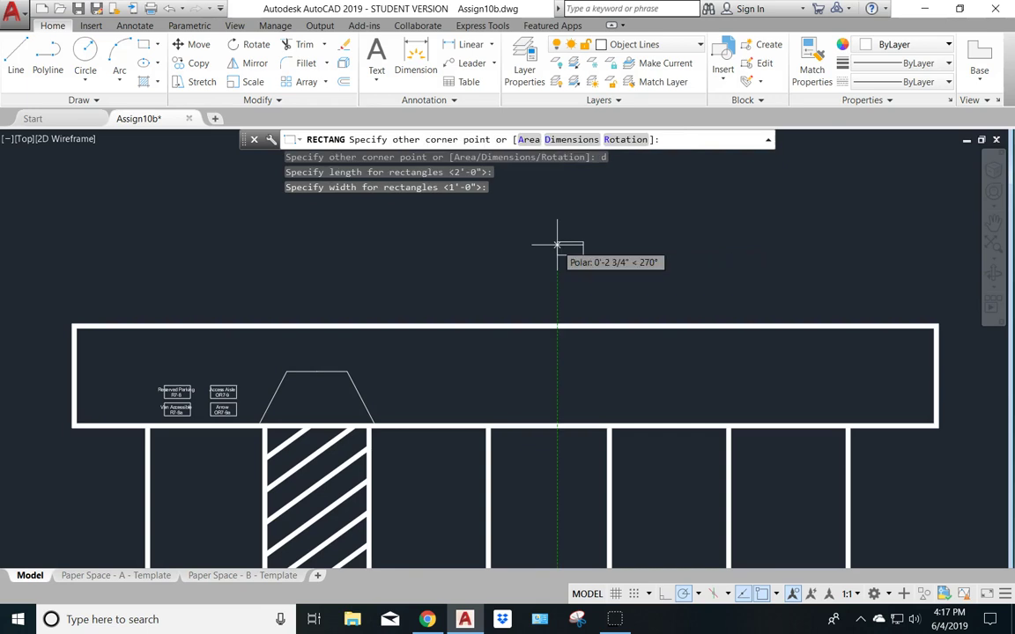
{"action": "left_click", "coordinate": [557, 243]}
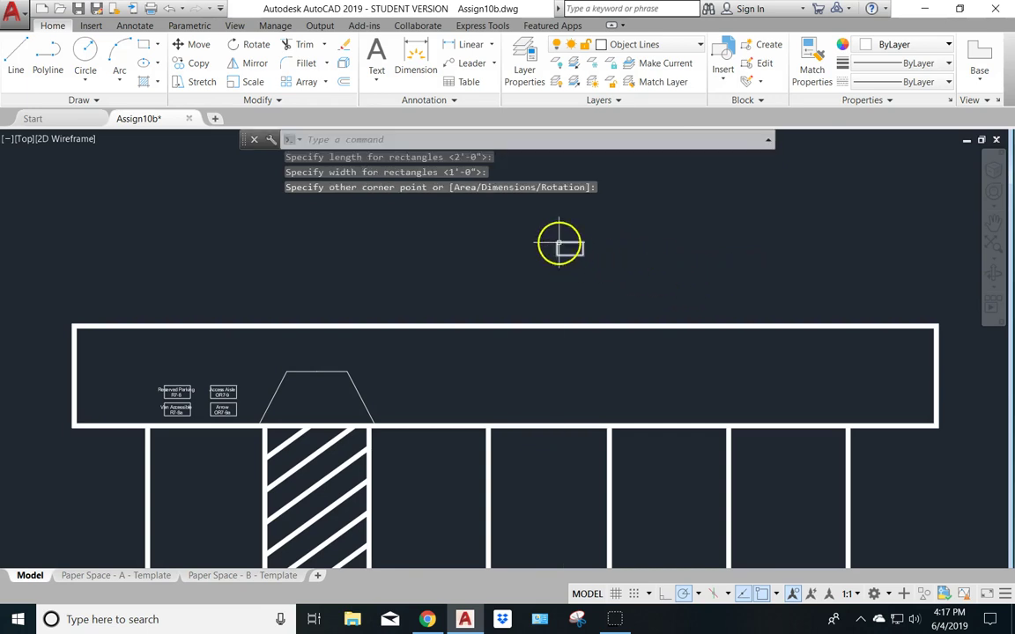
Define a Status attribute with prompt "How is the spot designated?" and default Reserved, and place it in the upper half of the new rectangle
{"action": "scroll", "coordinate": [559, 243], "scroll_direction": "up", "scroll_amount": 9}
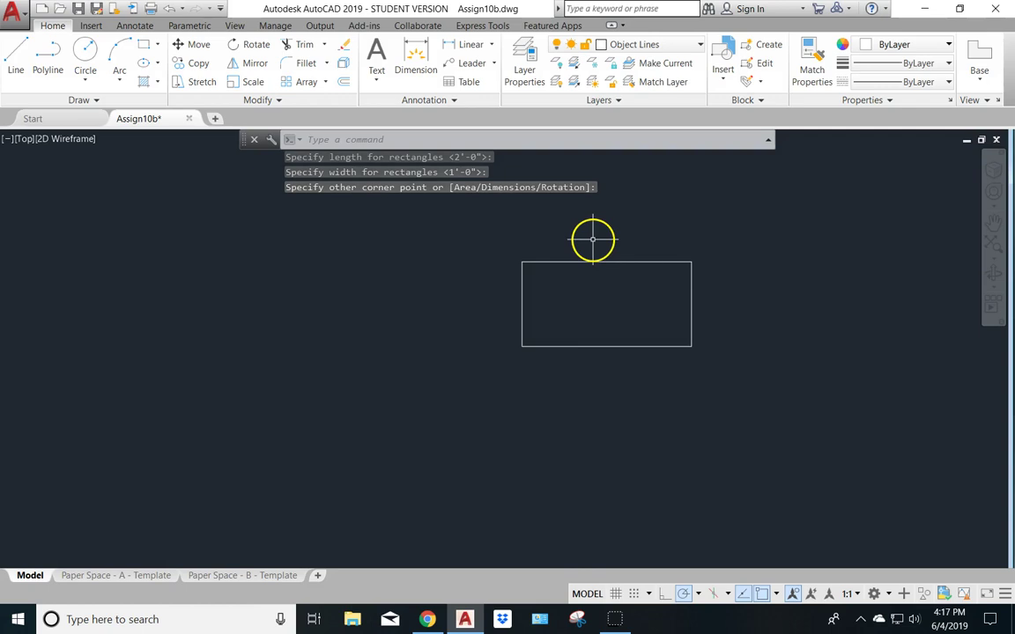
{"action": "type", "text": "ATT"}
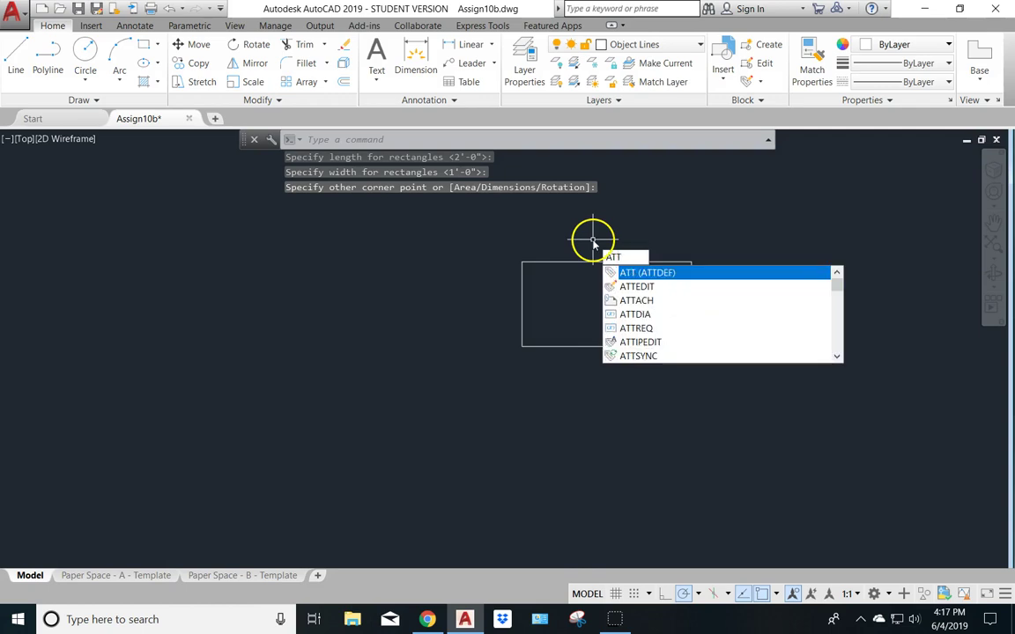
{"action": "type", "text": "DEF"}
{"action": "key", "text": "Return"}
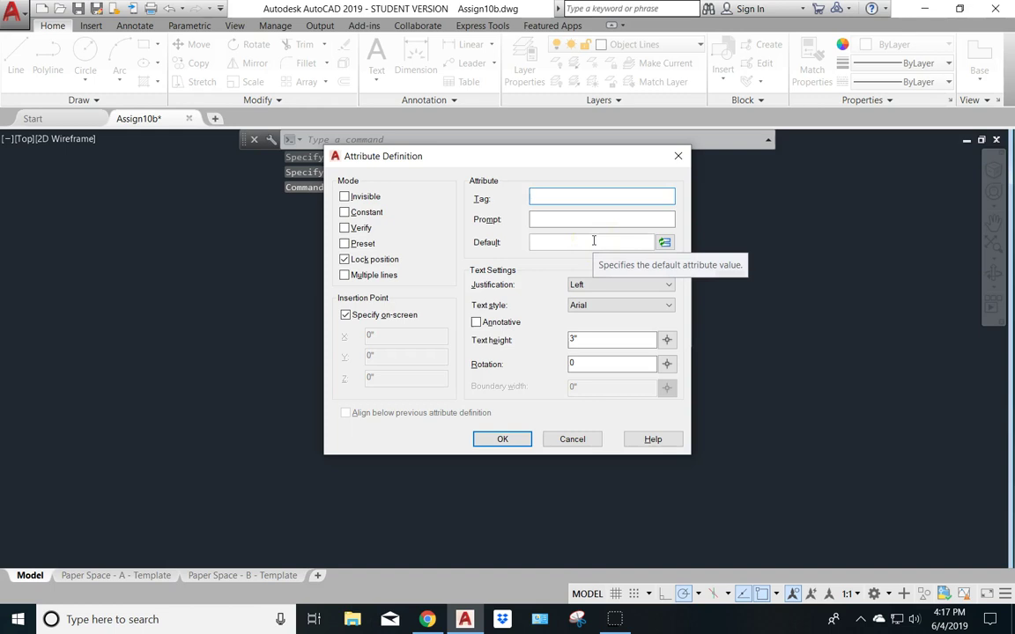
{"action": "type", "text": "Status"}
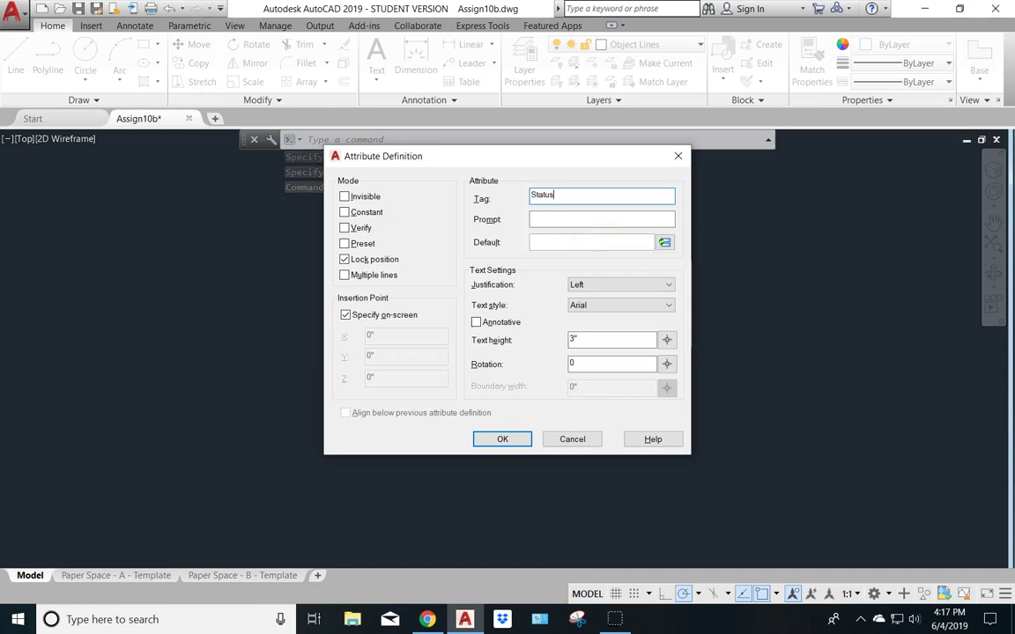
{"action": "left_click", "coordinate": [602, 220]}
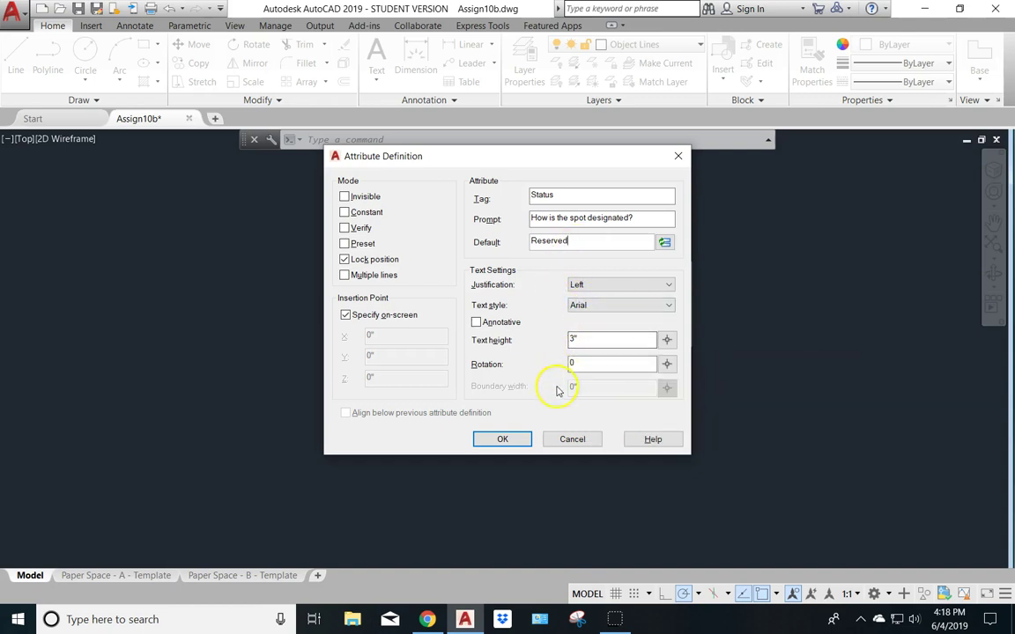
{"action": "left_click", "coordinate": [498, 441]}
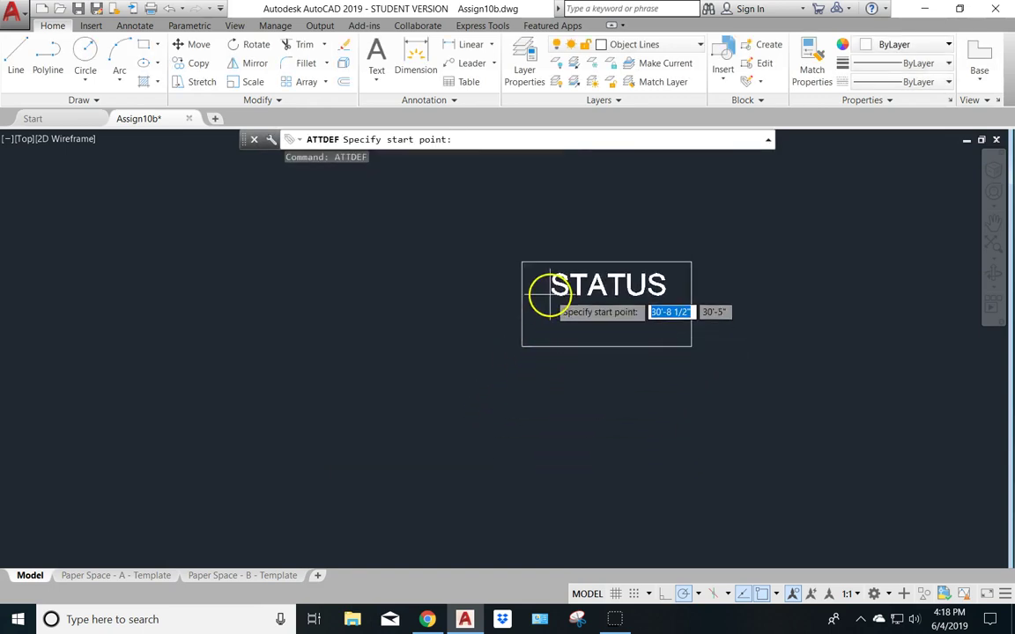
{"action": "left_click", "coordinate": [549, 296]}
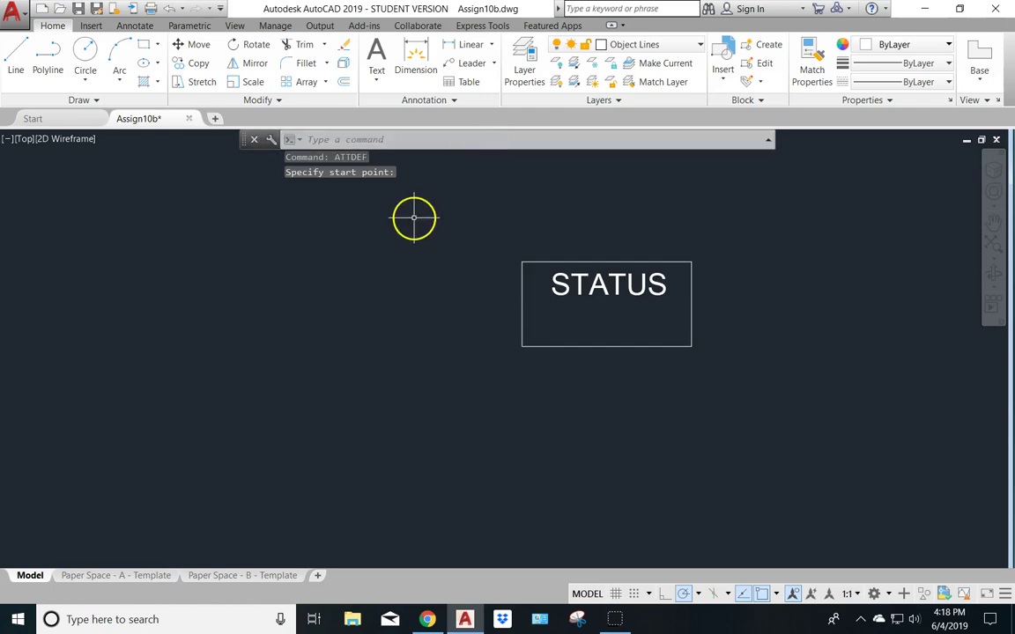
Check the assignment page in Chrome and define a Number attribute, prompt "What is the Apartment number?", default "Apartment 00", aligned below the Status attribute
{"action": "type", "text": "attde"}
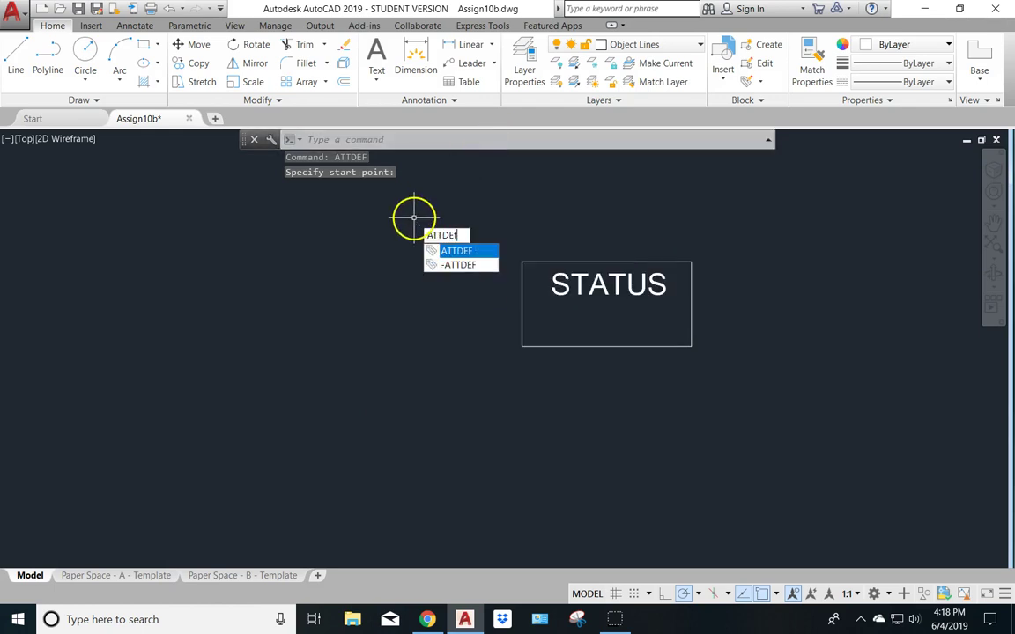
{"action": "key", "text": "Return"}
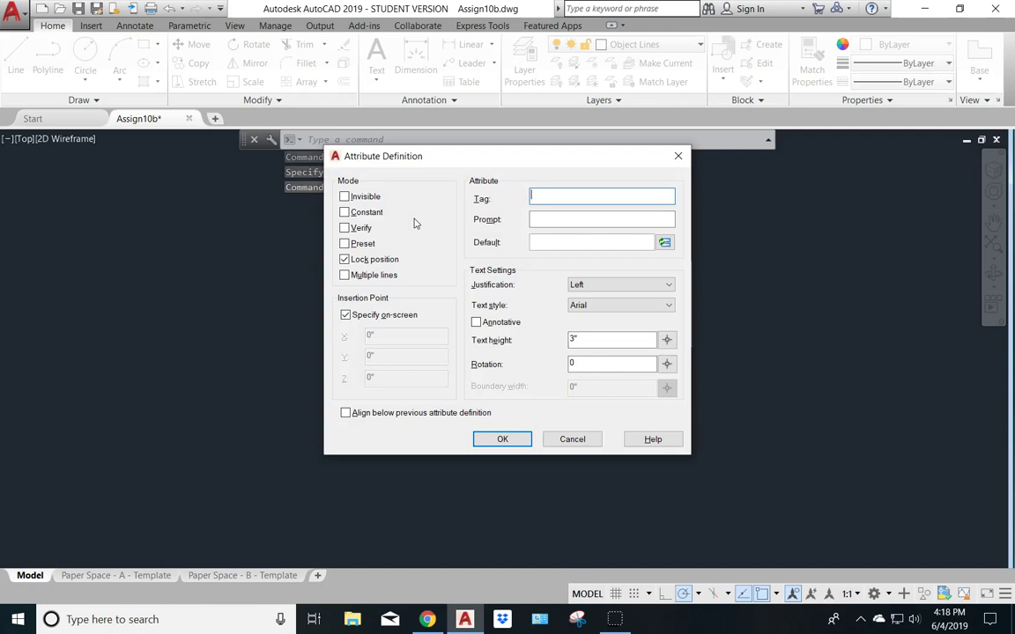
{"action": "left_click", "coordinate": [426, 618]}
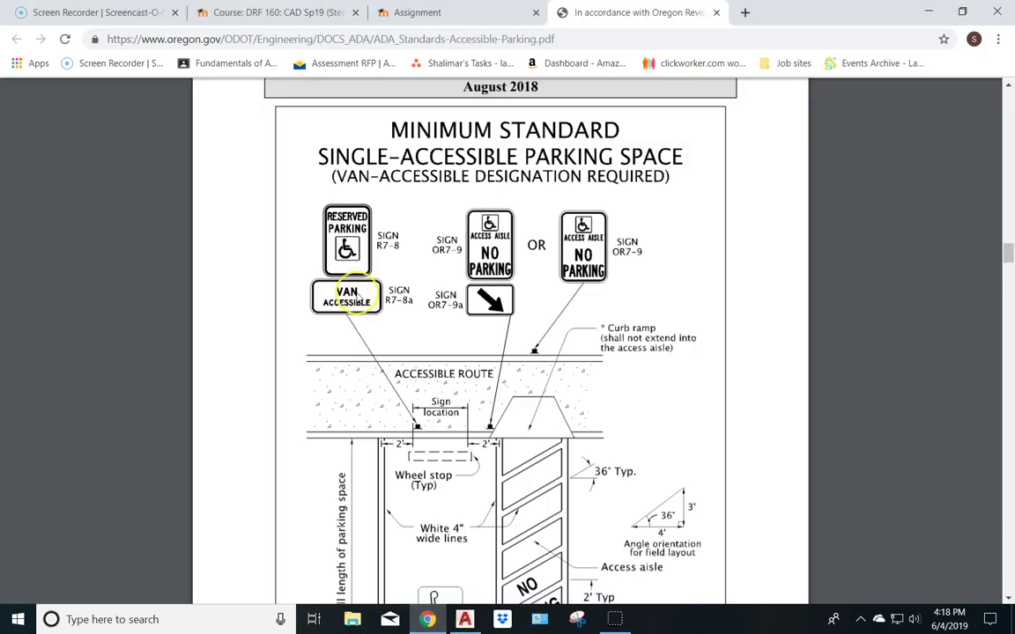
{"action": "left_click", "coordinate": [391, 12]}
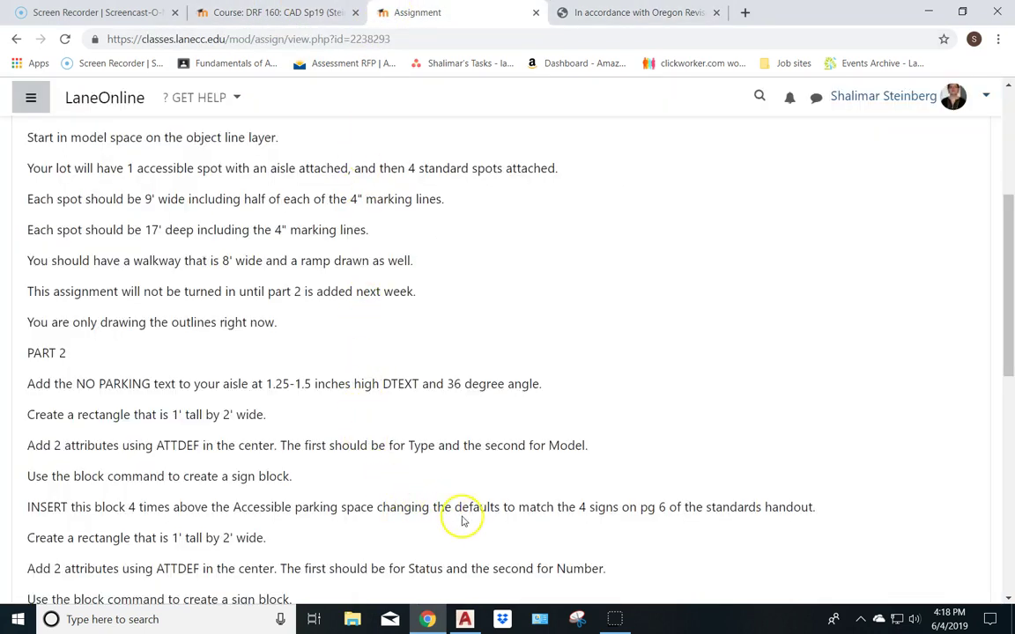
{"action": "scroll", "coordinate": [436, 500], "scroll_direction": "down", "scroll_amount": 1}
{"action": "scroll", "coordinate": [428, 493], "scroll_direction": "down", "scroll_amount": 1}
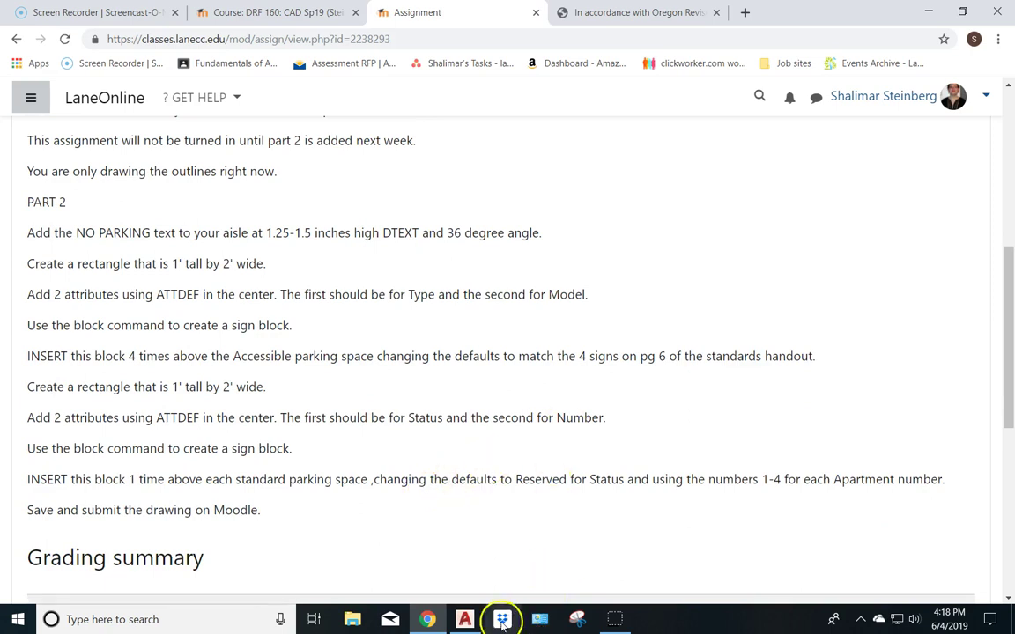
{"action": "left_click", "coordinate": [464, 619]}
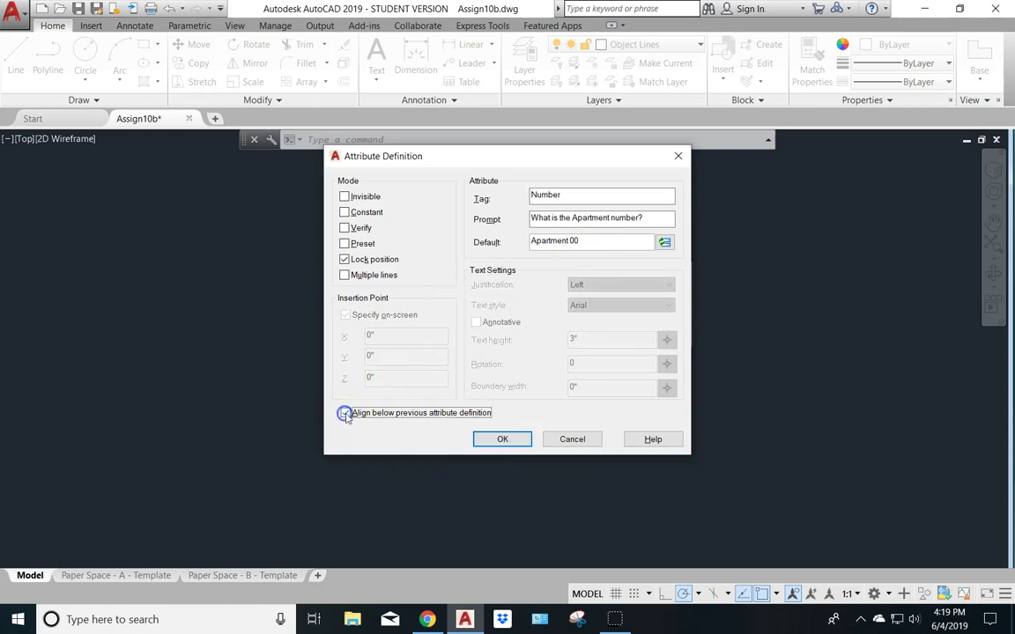
{"action": "left_click", "coordinate": [501, 437]}
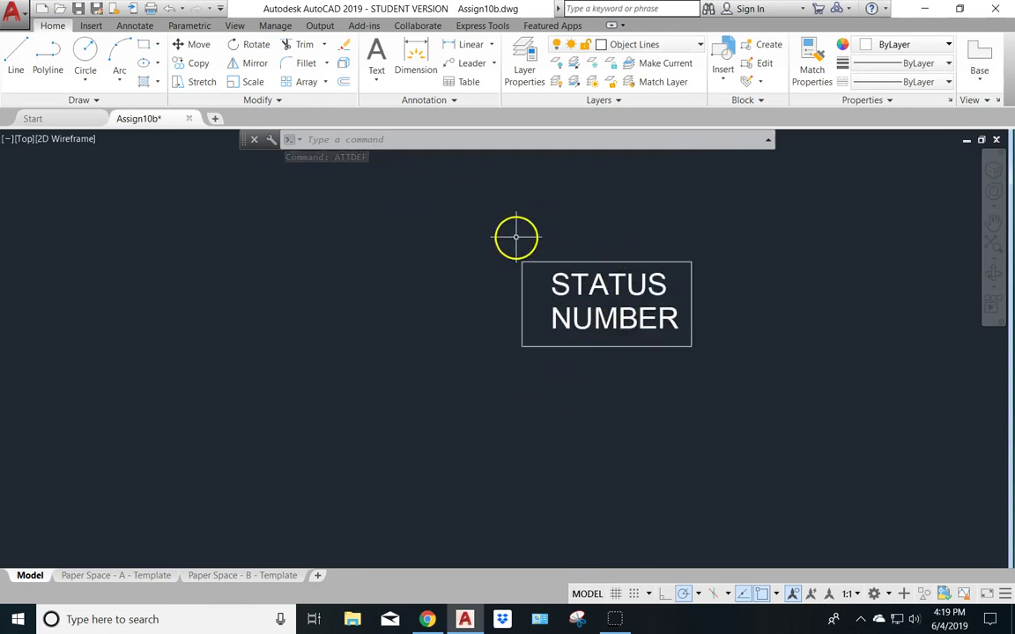
Create a block named apt sign from the rectangle and both attributes, with its base point at the midpoint of the rectangle's lower edge
{"action": "type", "text": "b"}
{"action": "key", "text": "Return"}
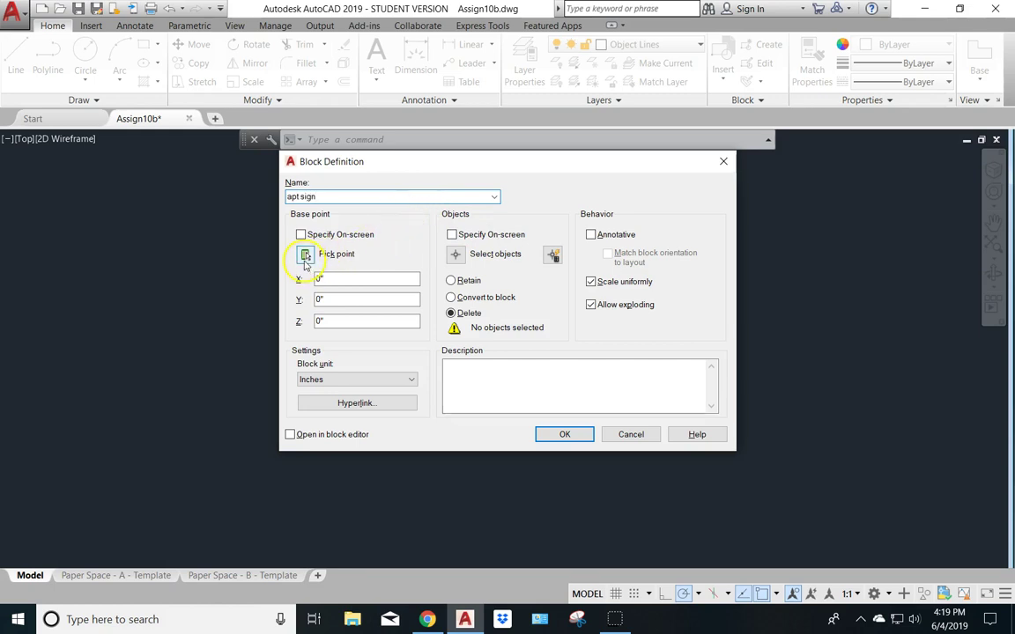
{"action": "left_click", "coordinate": [305, 256]}
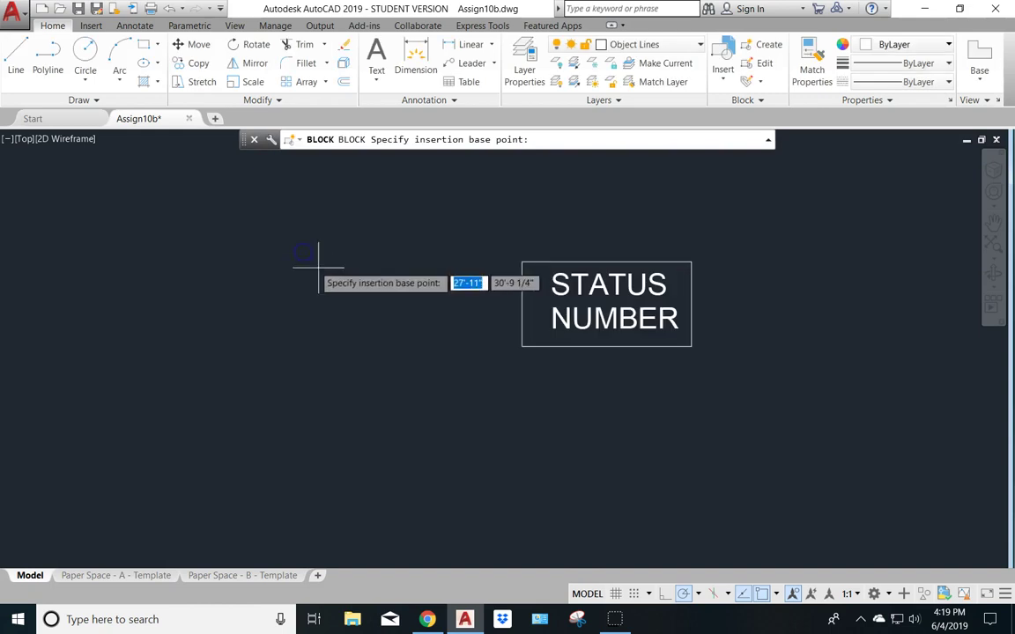
{"action": "left_click", "coordinate": [604, 345]}
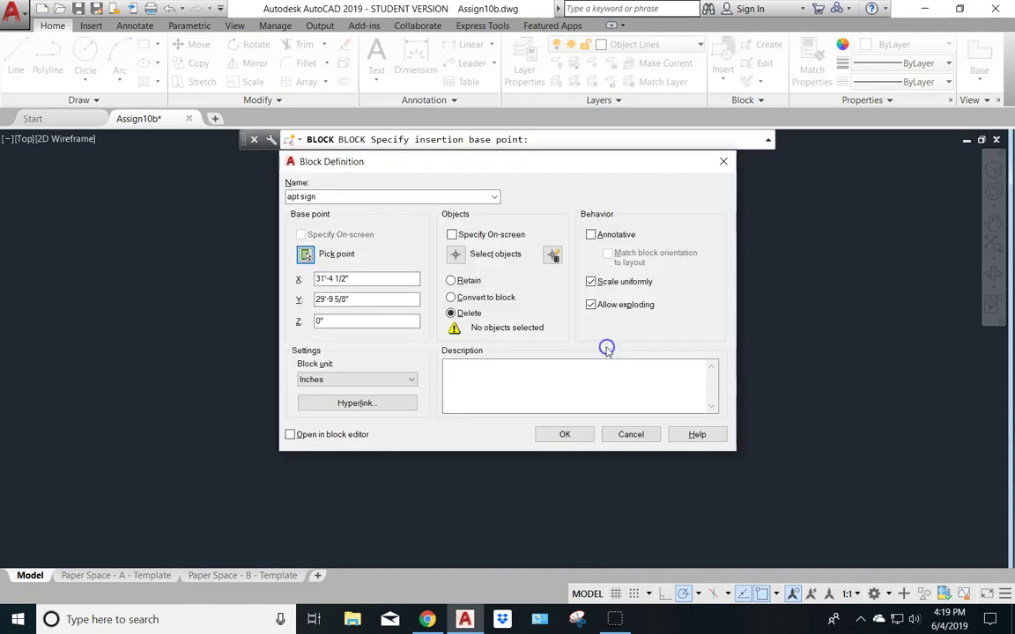
{"action": "left_click", "coordinate": [455, 256]}
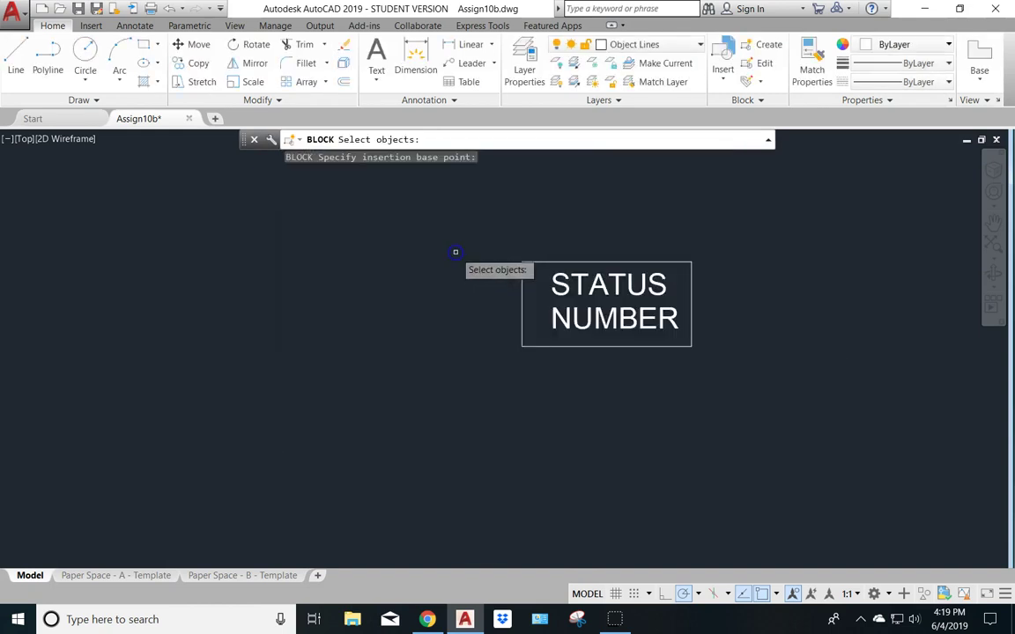
{"action": "left_click", "coordinate": [672, 264]}
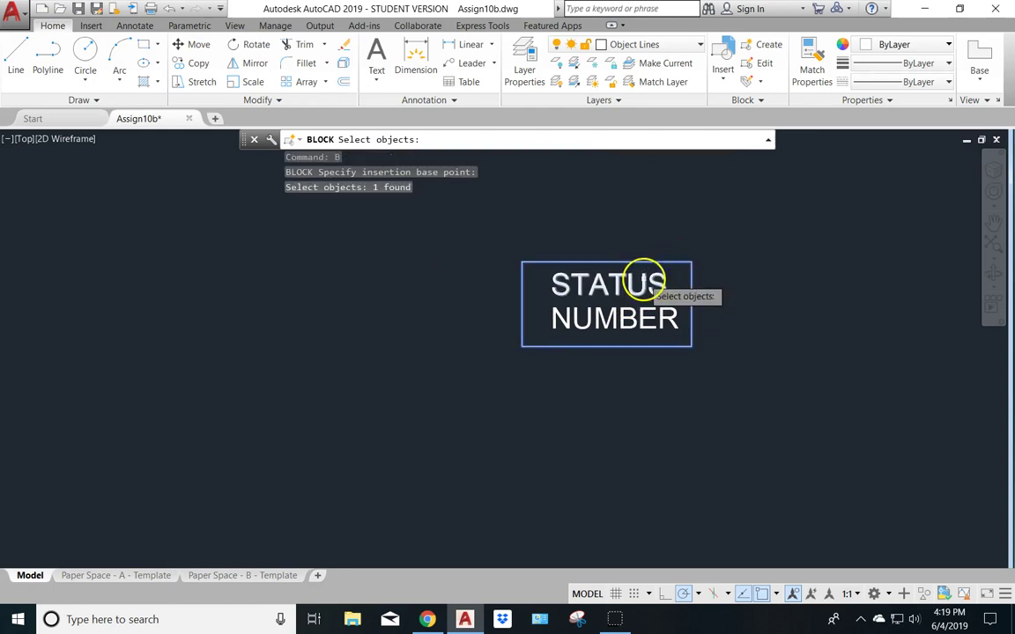
{"action": "left_click", "coordinate": [644, 280]}
{"action": "left_click", "coordinate": [626, 316]}
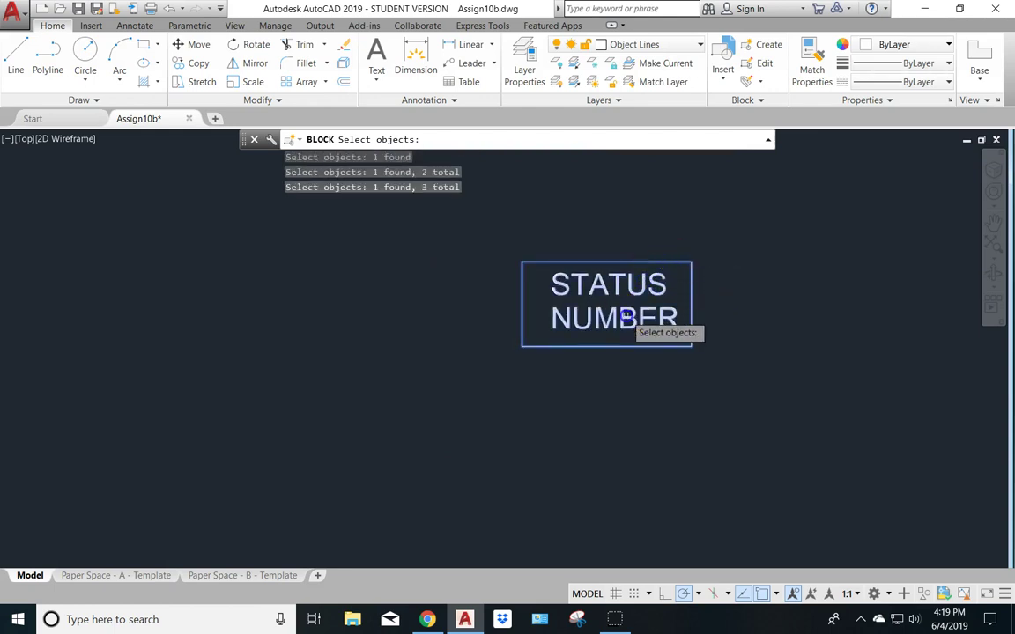
{"action": "key", "text": "Return"}
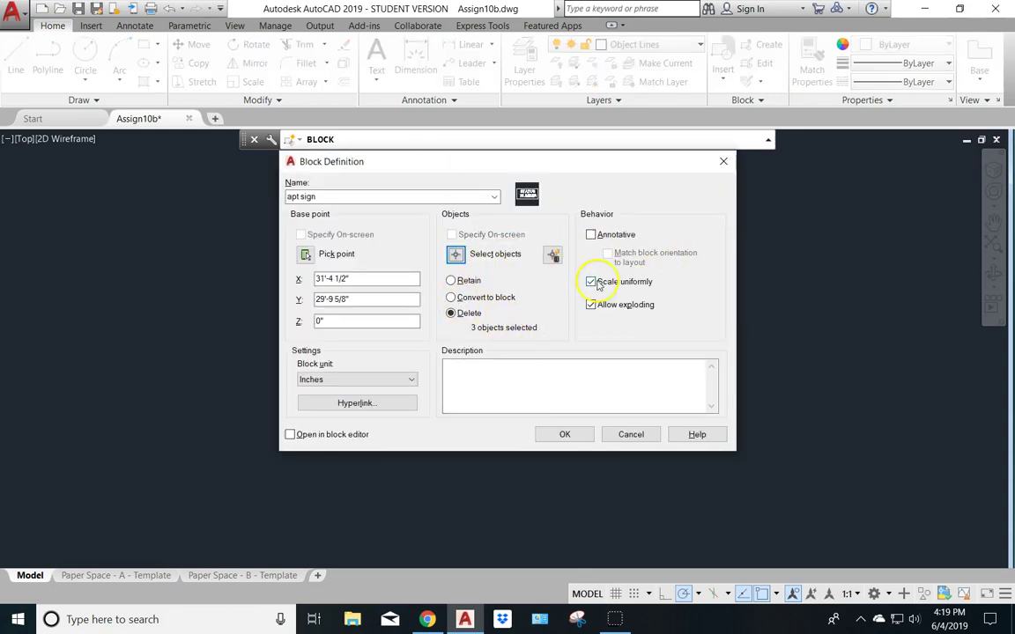
{"action": "left_click", "coordinate": [566, 435]}
Insert an apt sign block centred just above the first space right of the hatched aisle, with values Reserved and Apartment 01
{"action": "scroll", "coordinate": [500, 383], "scroll_direction": "down", "scroll_amount": 2}
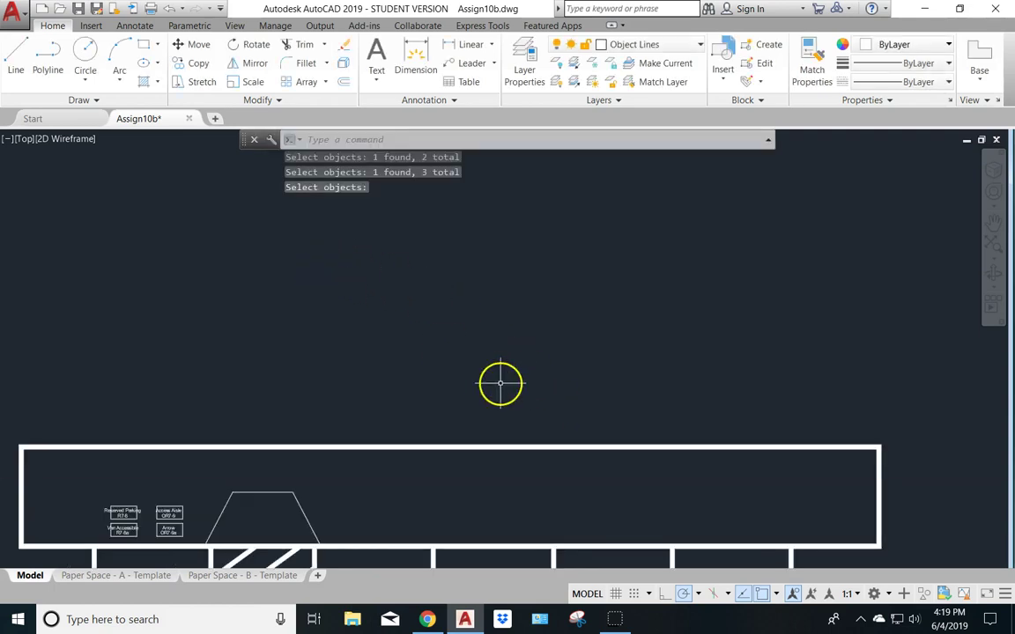
{"action": "scroll", "coordinate": [620, 398], "scroll_direction": "down", "scroll_amount": 2}
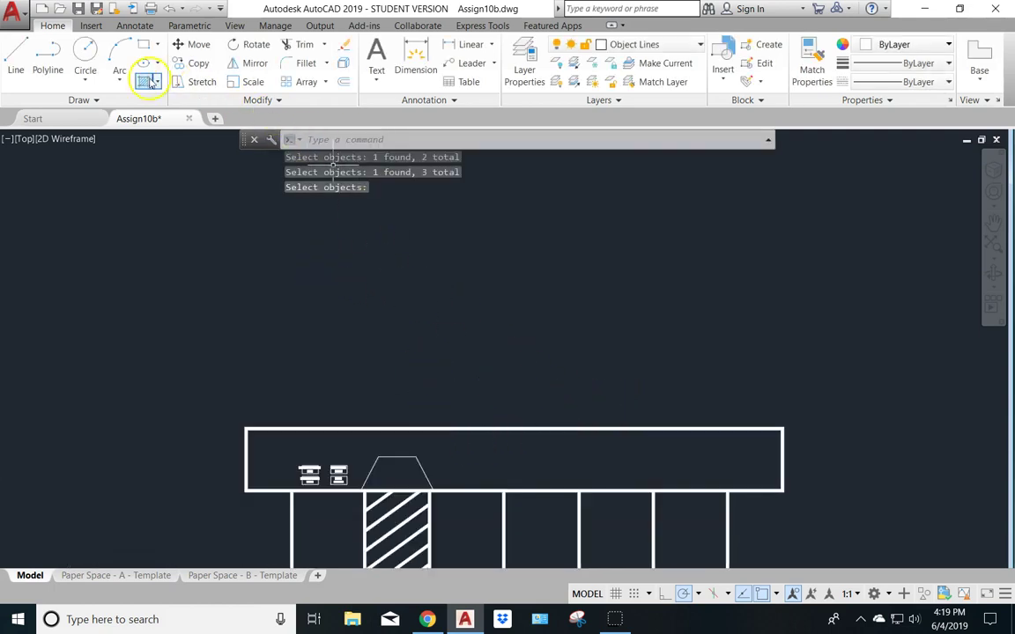
{"action": "left_click", "coordinate": [91, 24]}
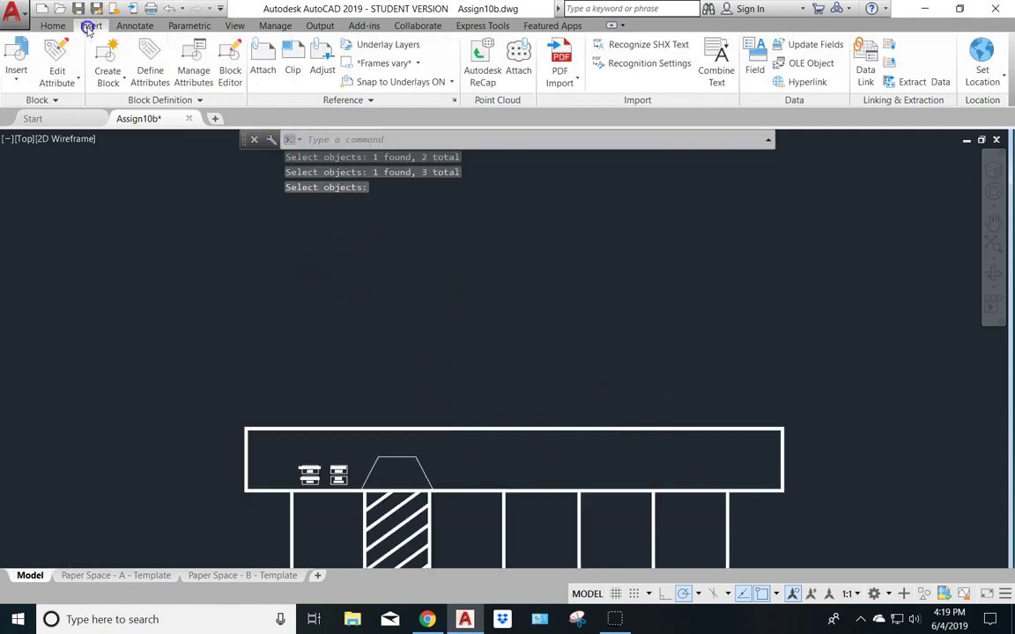
{"action": "left_click", "coordinate": [24, 77]}
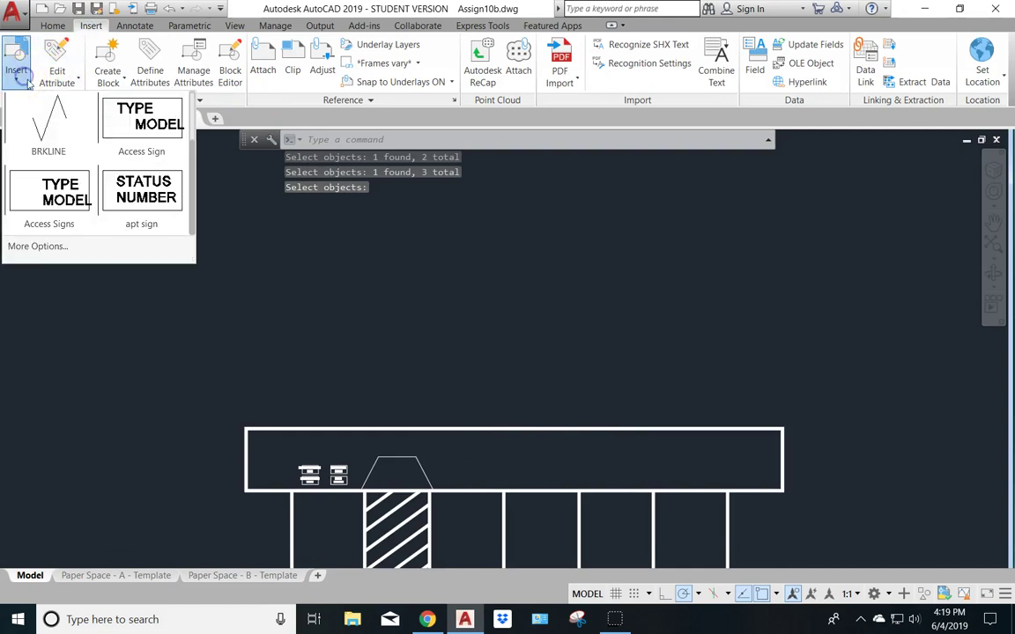
{"action": "left_click", "coordinate": [150, 201]}
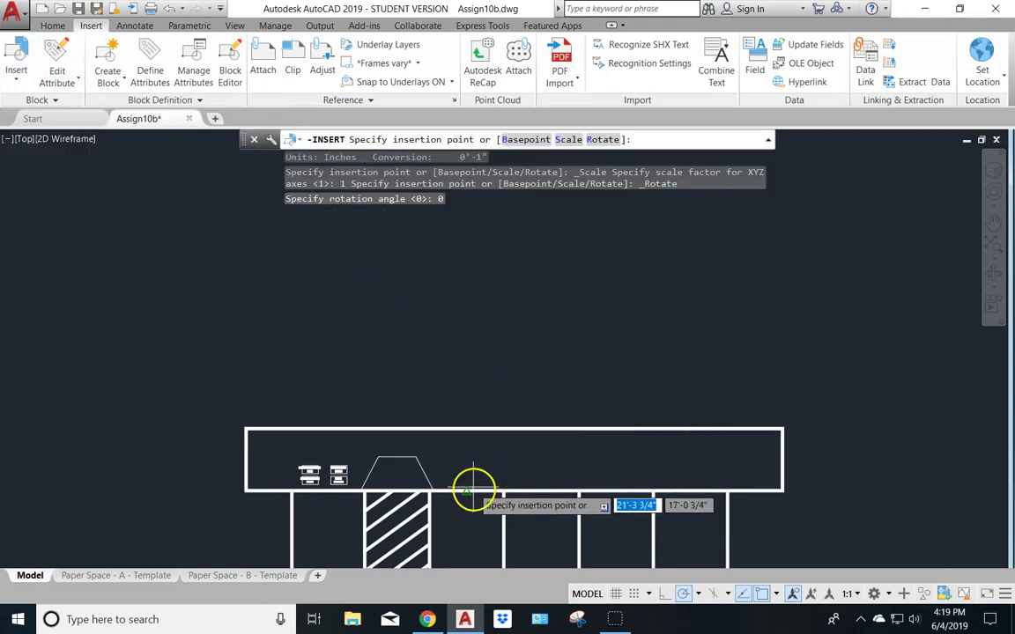
{"action": "scroll", "coordinate": [452, 476], "scroll_direction": "up", "scroll_amount": 4}
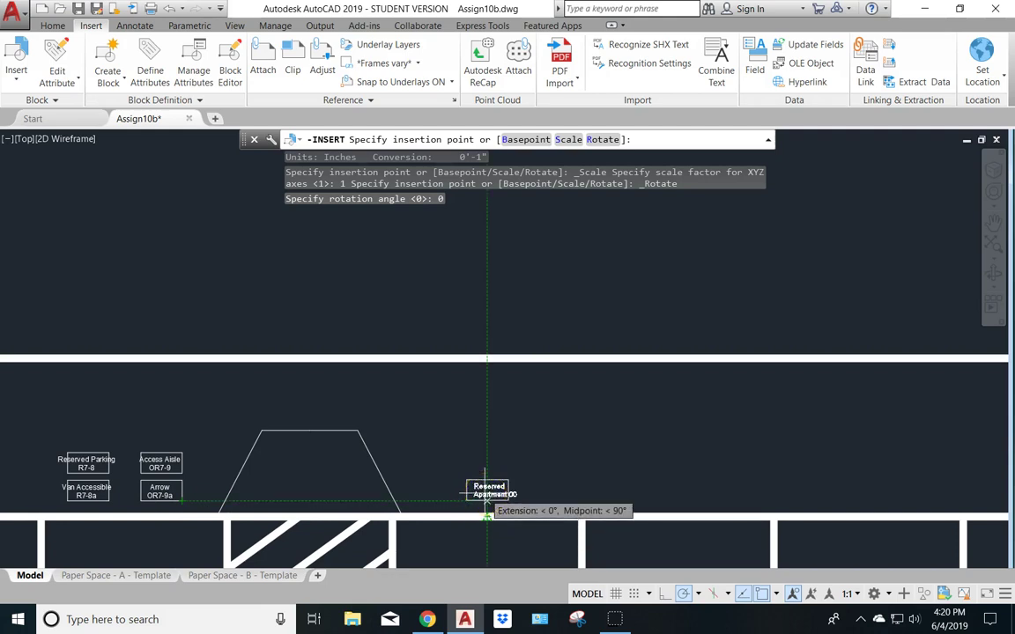
{"action": "left_click", "coordinate": [486, 515]}
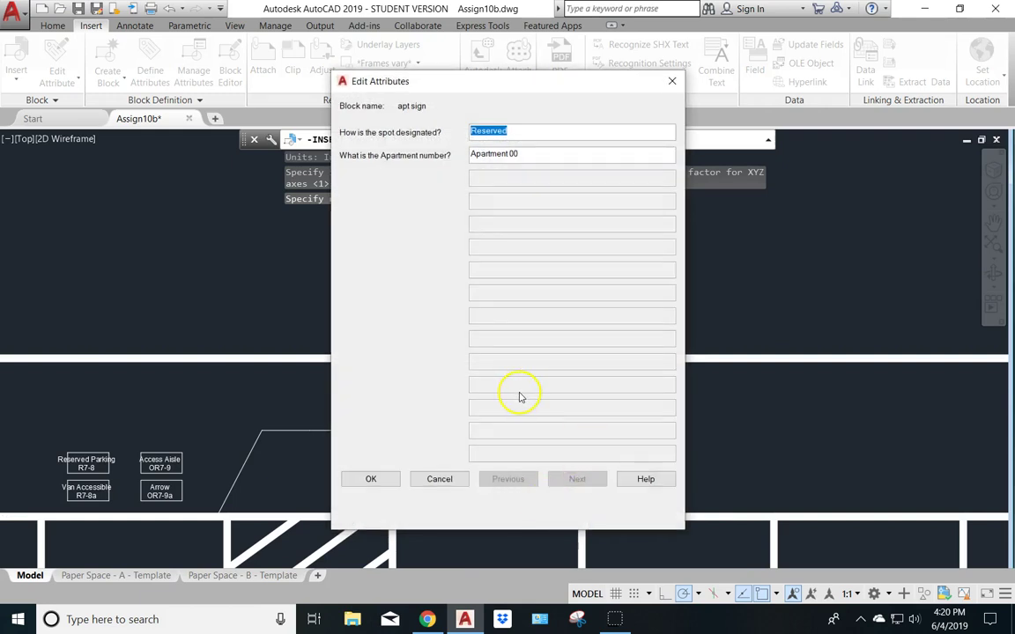
{"action": "left_click", "coordinate": [526, 153]}
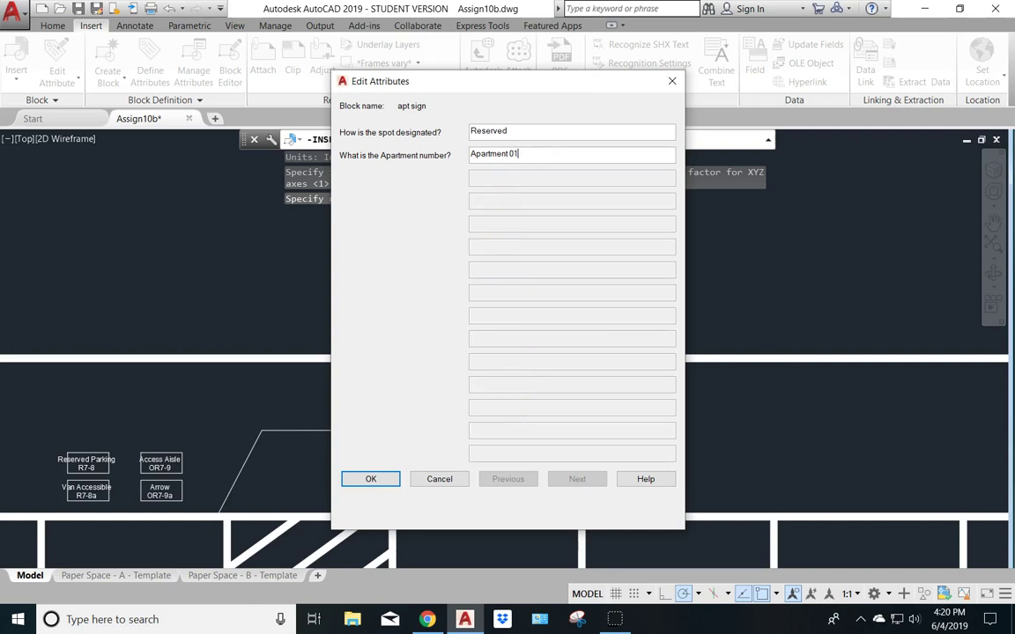
{"action": "left_click", "coordinate": [369, 478]}
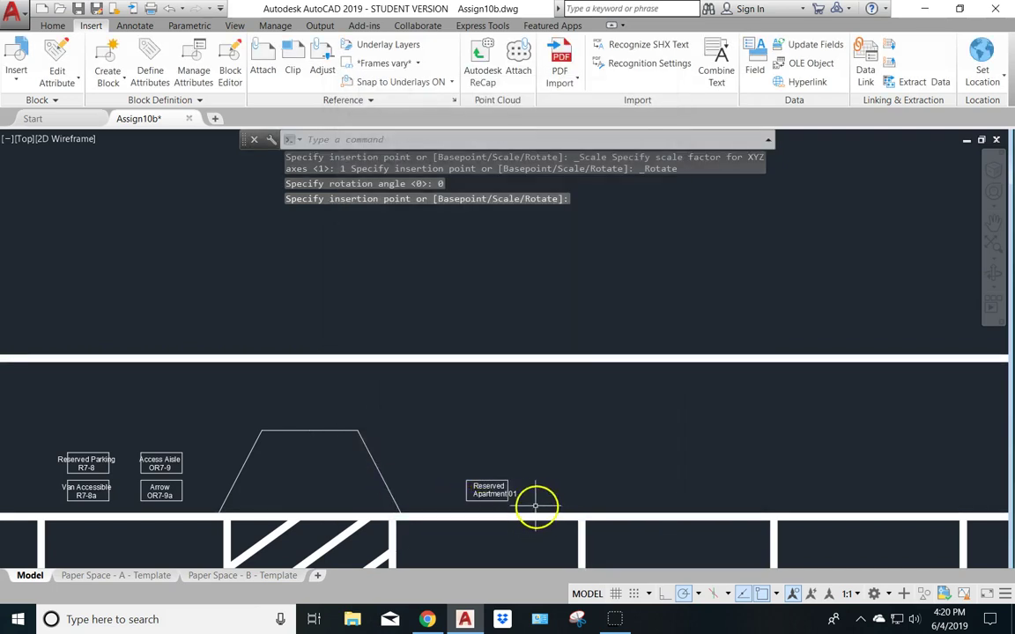
{"action": "scroll", "coordinate": [480, 507], "scroll_direction": "up", "scroll_amount": 4}
{"action": "scroll", "coordinate": [481, 506], "scroll_direction": "up", "scroll_amount": 2}
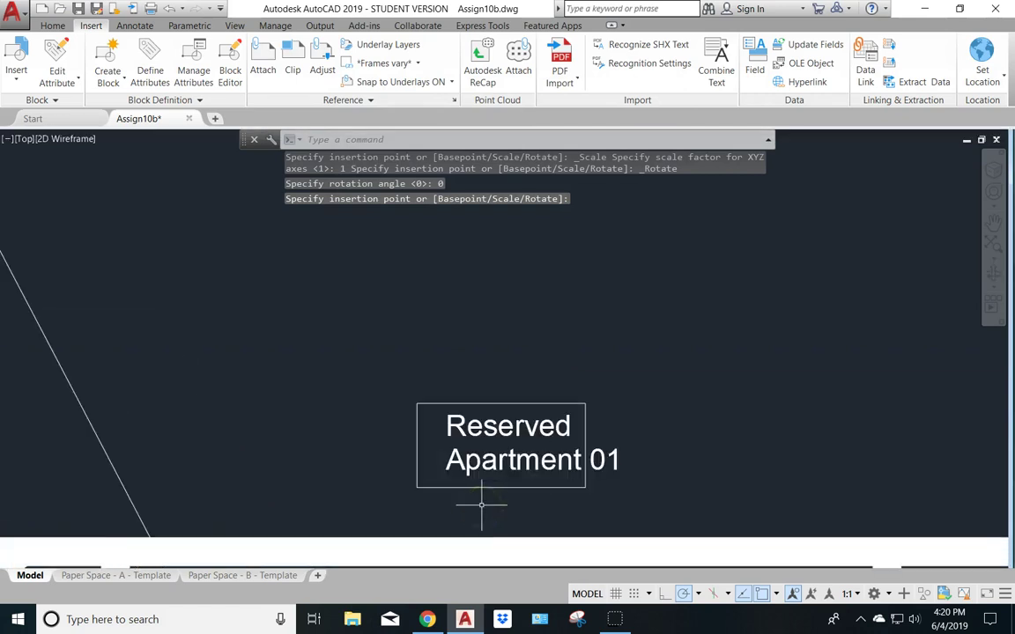
{"action": "left_click", "coordinate": [499, 463]}
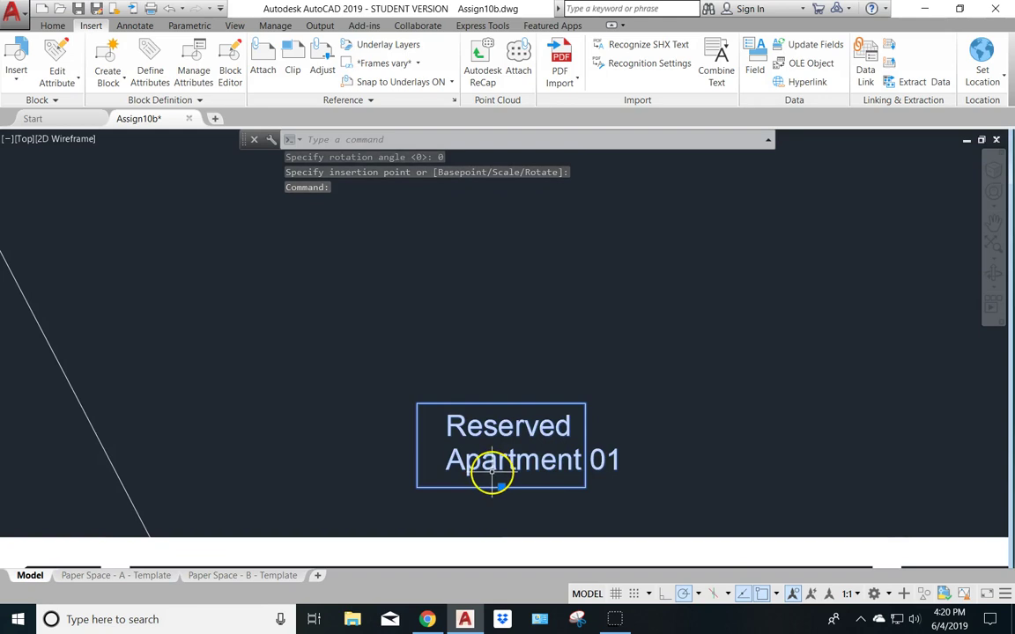
{"action": "key", "text": "Escape"}
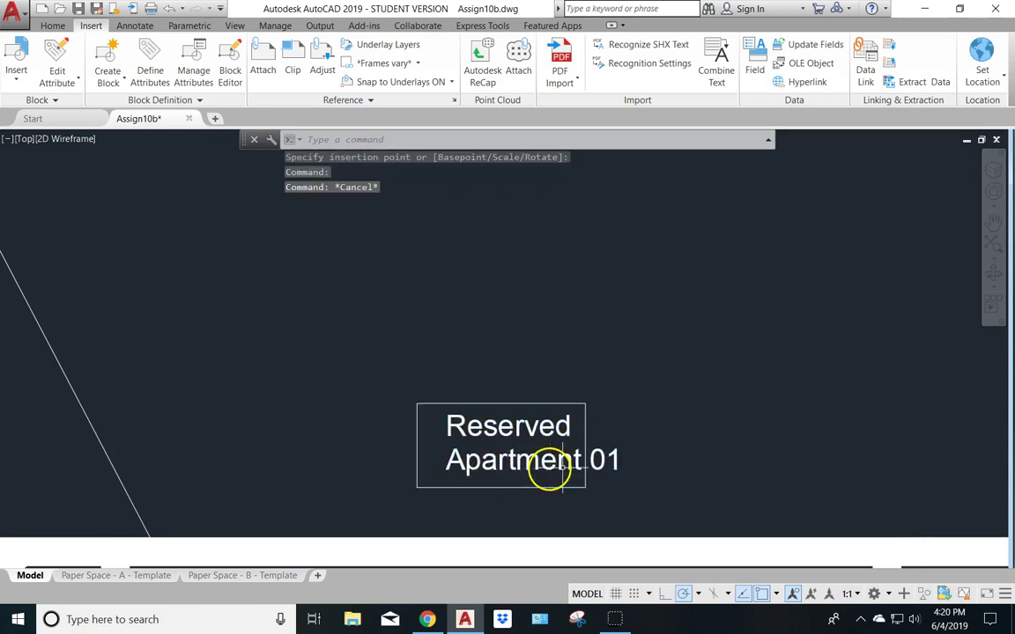
Insert a second apt sign block centred above the next space, level with the first apartment sign, with values Reserved and Apartment 02
{"action": "scroll", "coordinate": [679, 423], "scroll_direction": "down", "scroll_amount": 3}
{"action": "scroll", "coordinate": [680, 423], "scroll_direction": "down", "scroll_amount": 2}
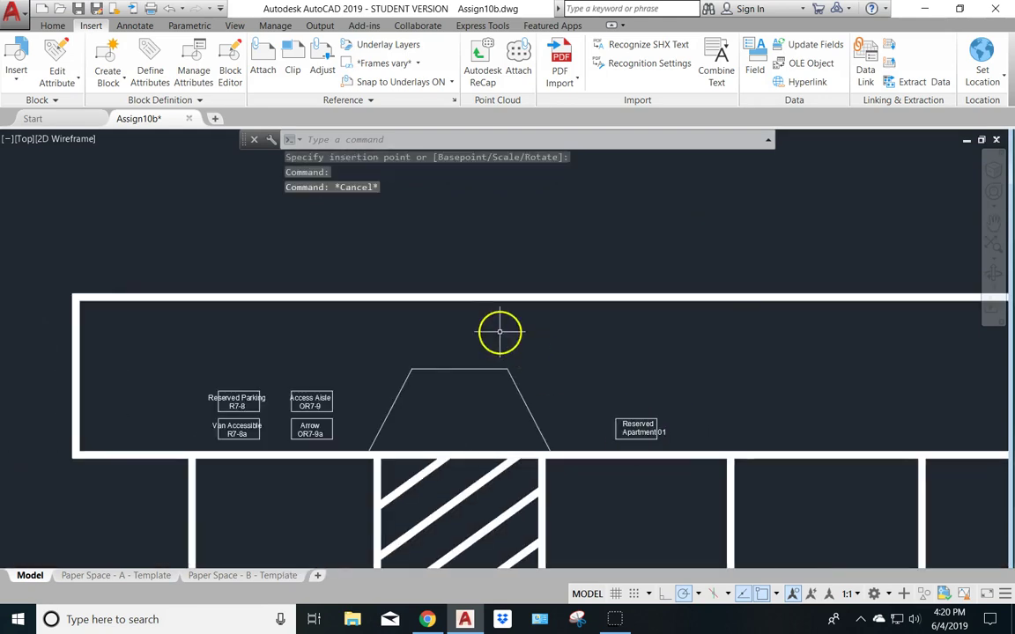
{"action": "left_click", "coordinate": [16, 63]}
{"action": "left_click", "coordinate": [124, 192]}
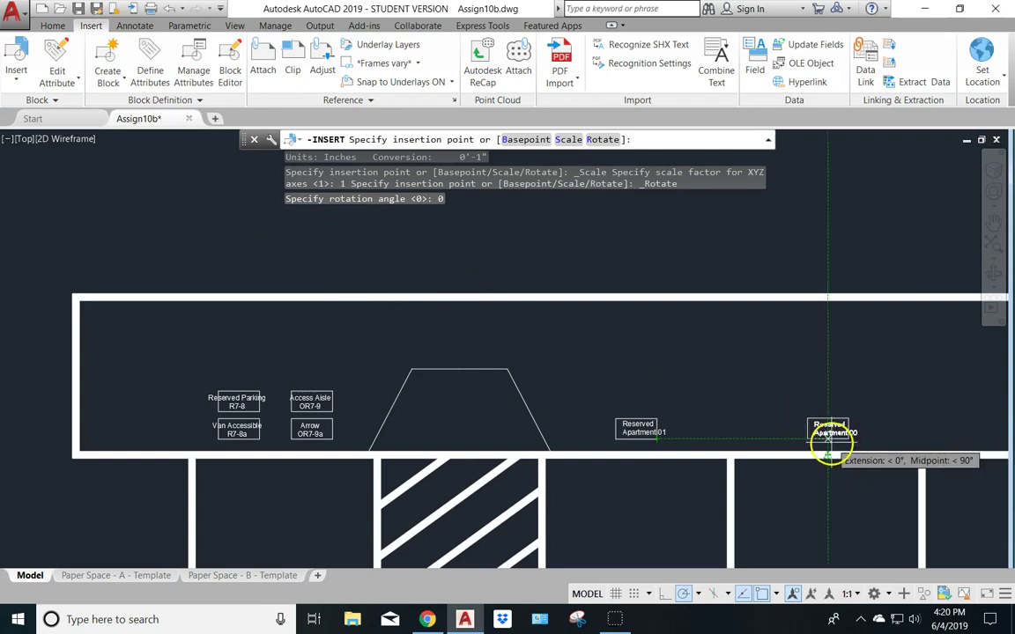
{"action": "left_click", "coordinate": [834, 444]}
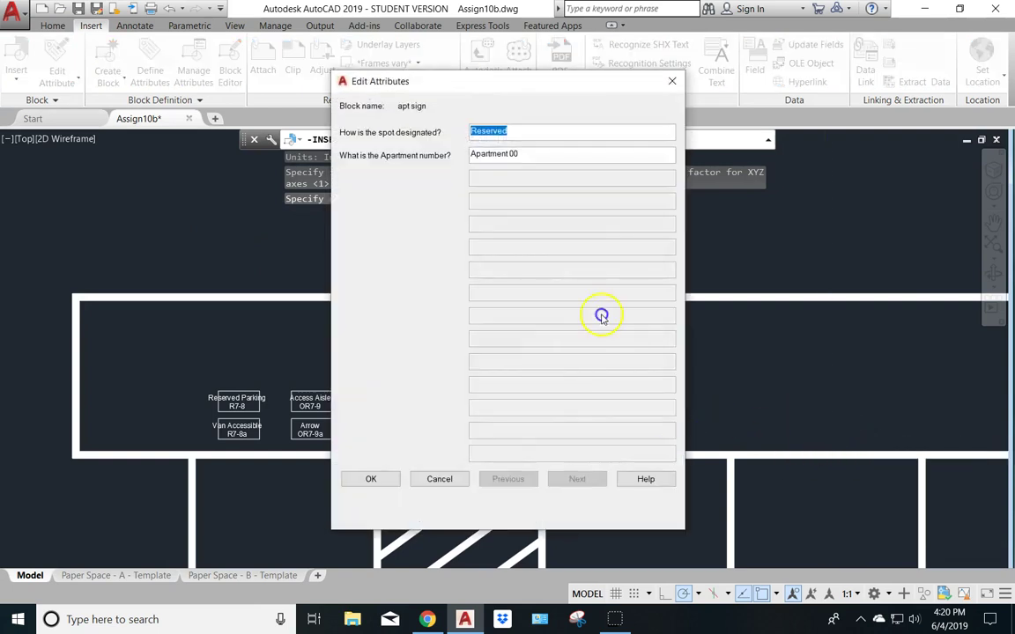
{"action": "left_click", "coordinate": [537, 155]}
{"action": "key", "text": "BackSpace"}
{"action": "type", "text": "2"}
{"action": "left_click", "coordinate": [368, 479]}
Insert a third apt sign block centred above the third standard space, in line with the others, with values Reserved and Apartment 03
{"action": "middle_click_drag", "start_coordinate": [801, 504], "coordinate": [624, 496]}
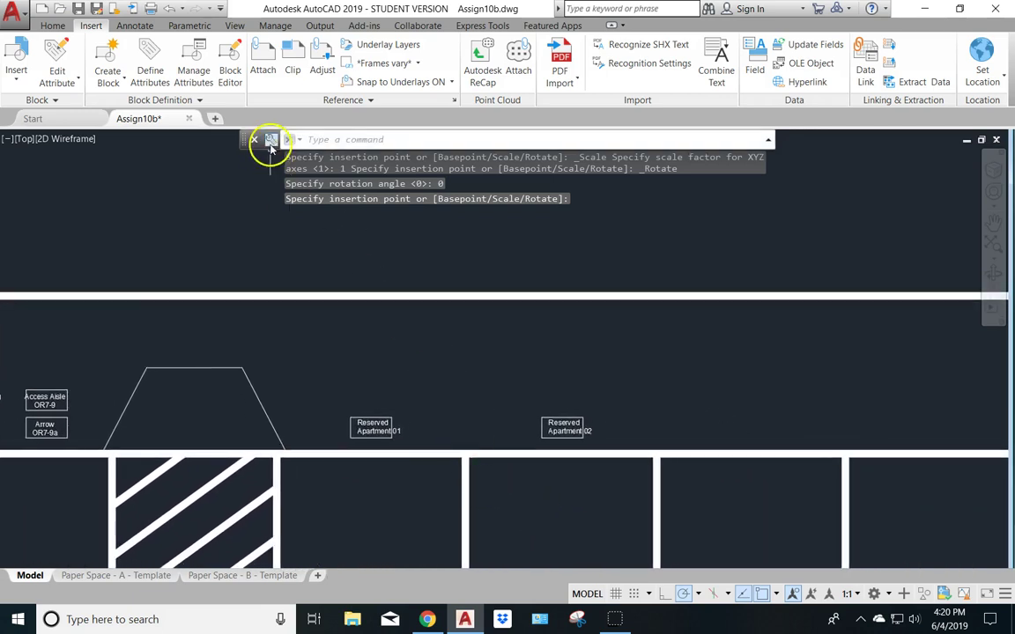
{"action": "left_click", "coordinate": [16, 70]}
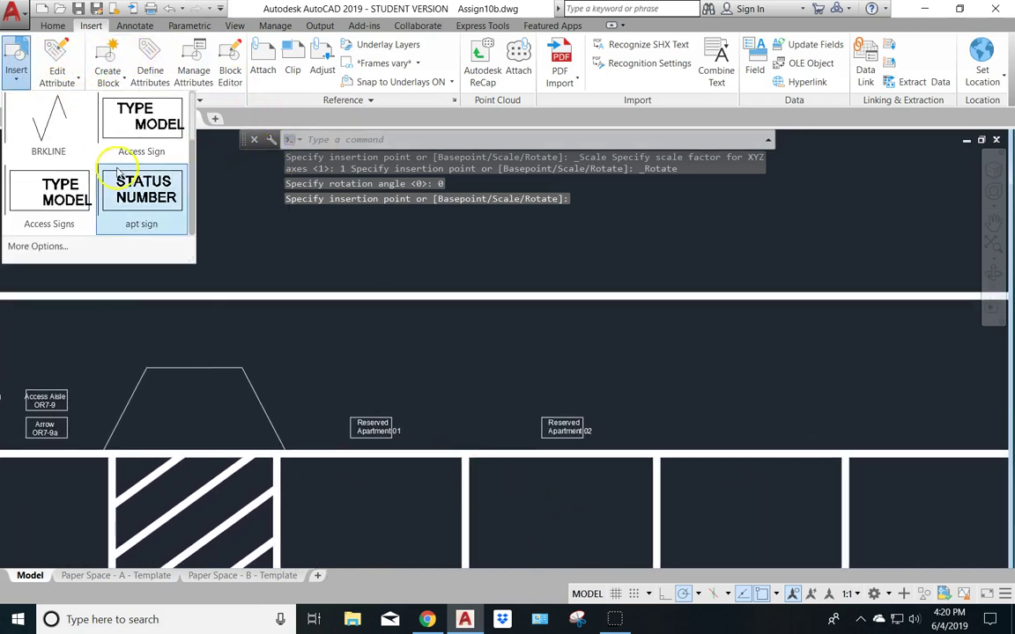
{"action": "left_click", "coordinate": [125, 203]}
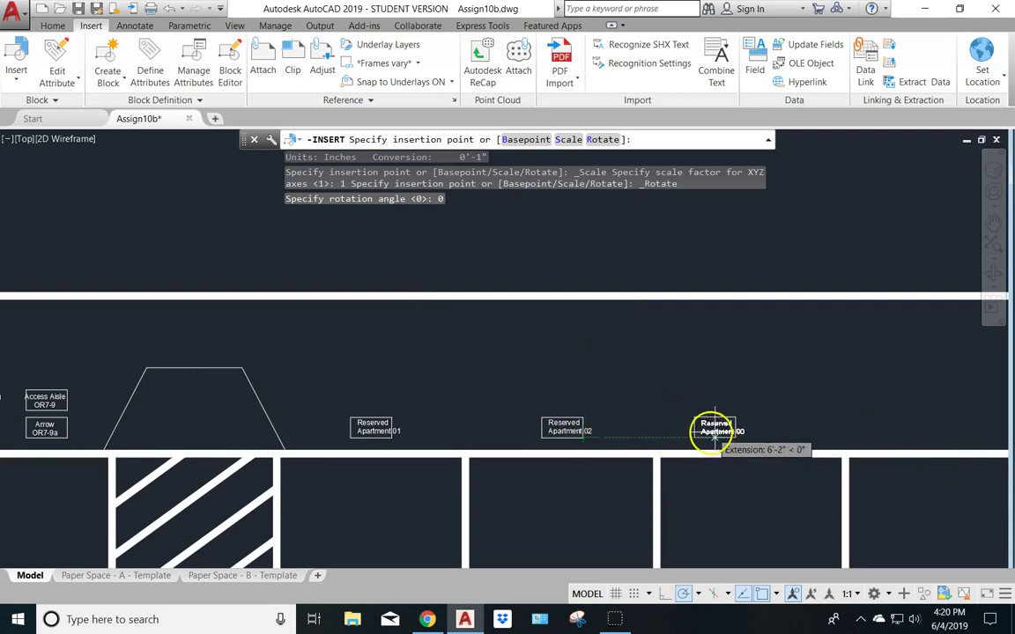
{"action": "left_click", "coordinate": [751, 431]}
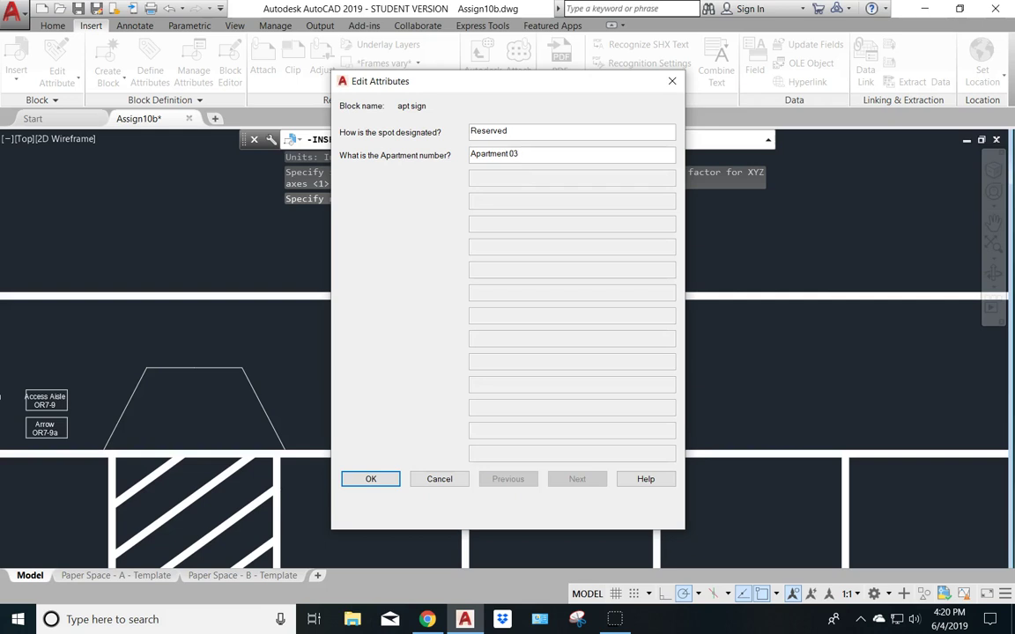
{"action": "left_click", "coordinate": [388, 479]}
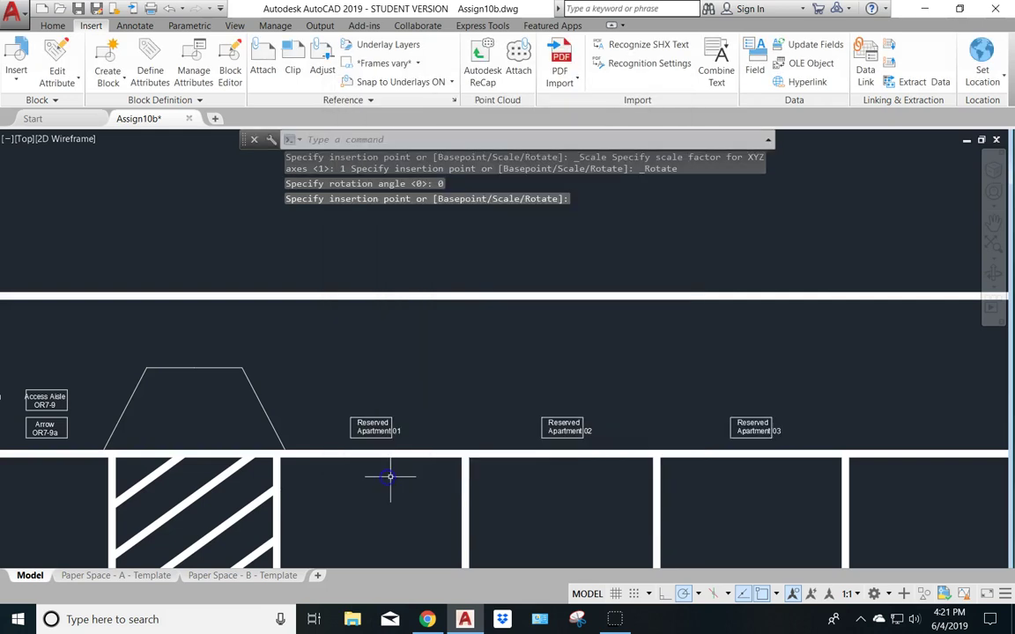
Insert a fourth apt sign block centred above the fourth standard space, in line with the others, with values Reserved and Apartment 04
{"action": "middle_click_drag", "start_coordinate": [670, 446], "coordinate": [407, 424]}
{"action": "left_click", "coordinate": [25, 72]}
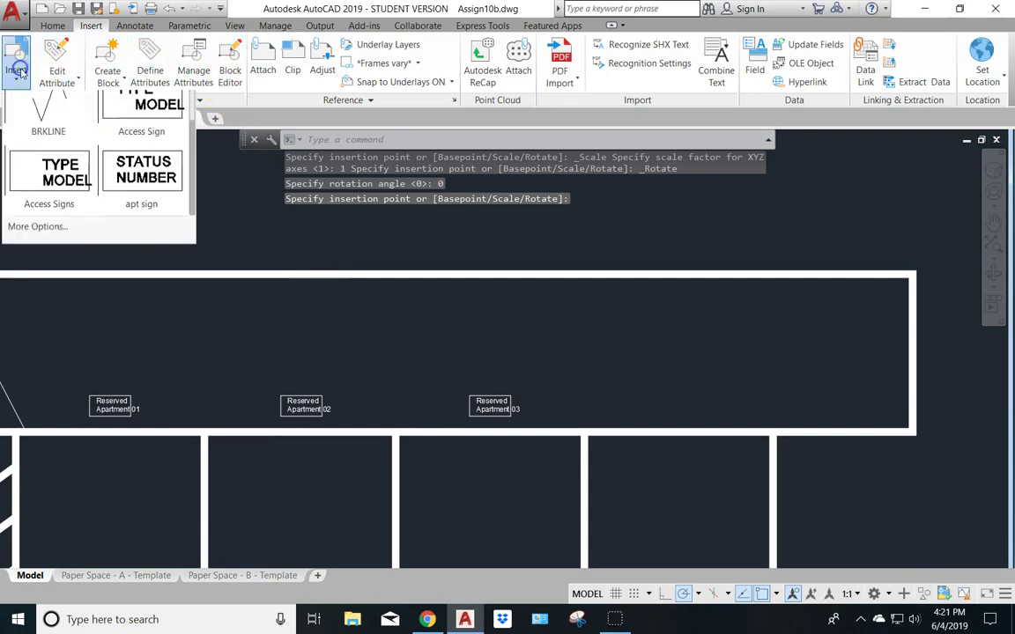
{"action": "left_click", "coordinate": [146, 189]}
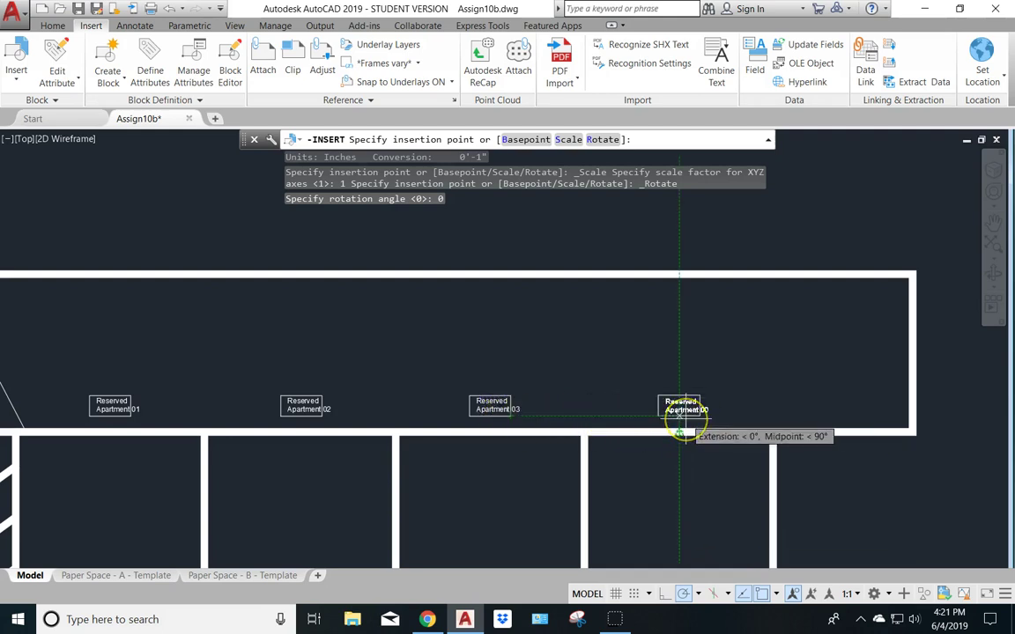
{"action": "left_click", "coordinate": [679, 432]}
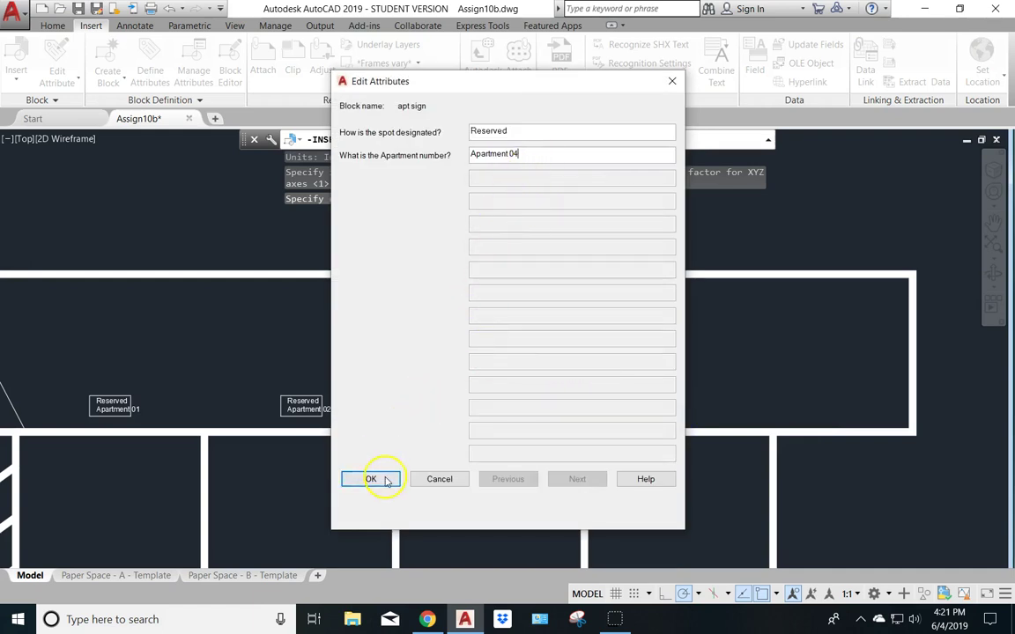
{"action": "scroll", "coordinate": [340, 407], "scroll_direction": "down", "scroll_amount": 5}
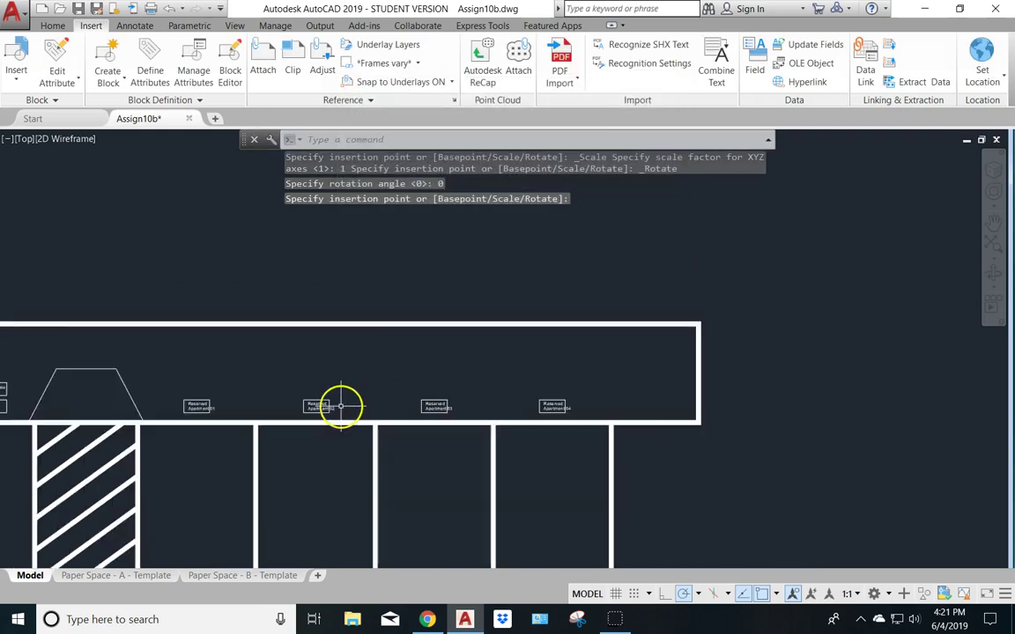
Open the Paper Space - B - Template layout, activate its viewport and zoom the parking lot to its extents
{"action": "scroll", "coordinate": [340, 407], "scroll_direction": "up", "scroll_amount": 2}
{"action": "middle_click_drag", "start_coordinate": [322, 385], "coordinate": [575, 307]}
{"action": "scroll", "coordinate": [535, 333], "scroll_direction": "up", "scroll_amount": 4}
{"action": "scroll", "coordinate": [536, 333], "scroll_direction": "down", "scroll_amount": 2}
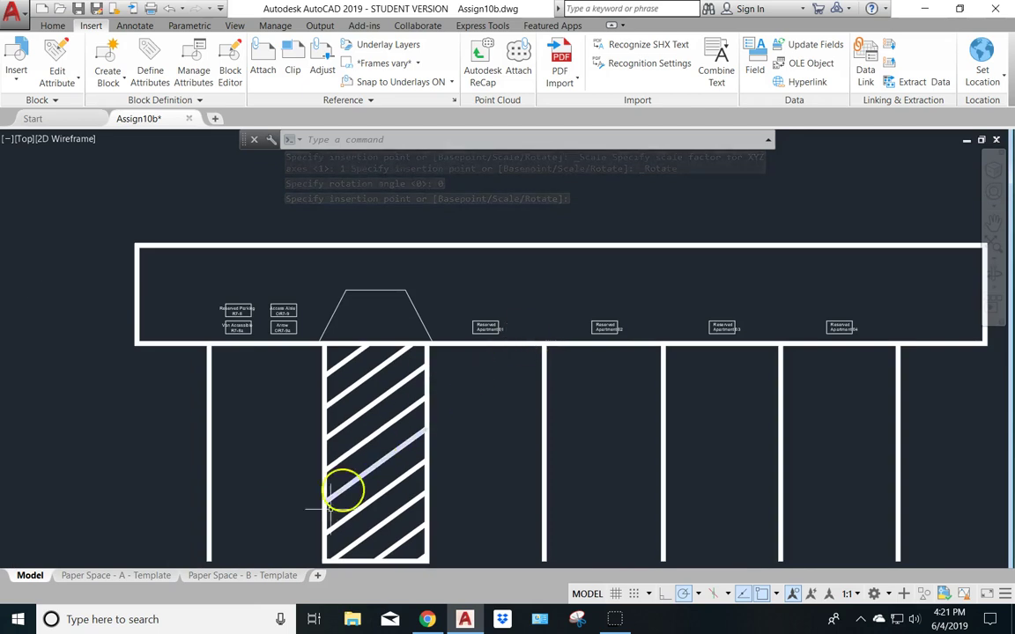
{"action": "left_click", "coordinate": [239, 575]}
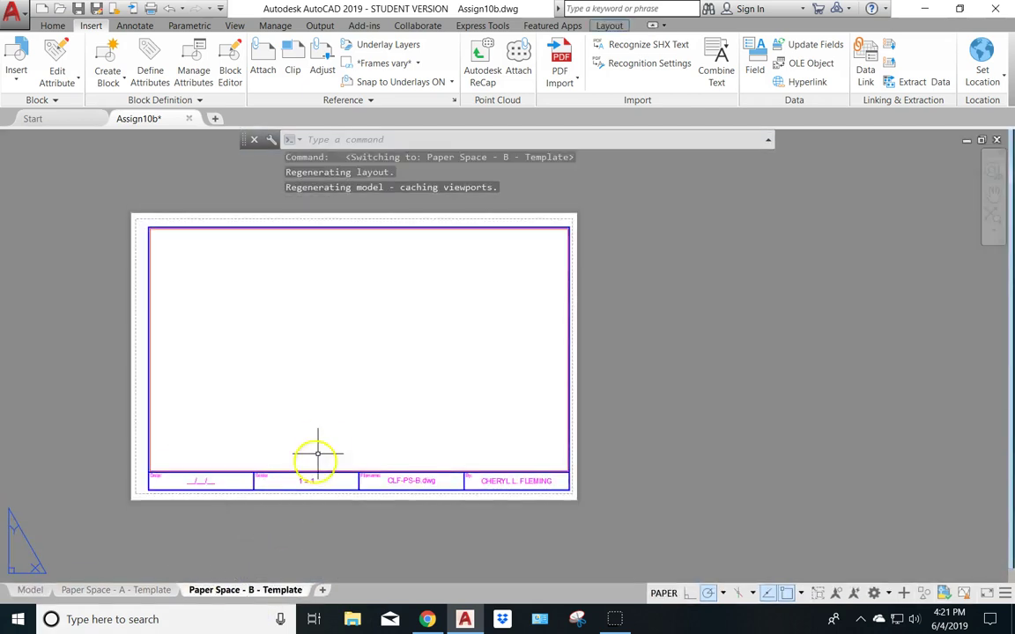
{"action": "double_click", "coordinate": [290, 386]}
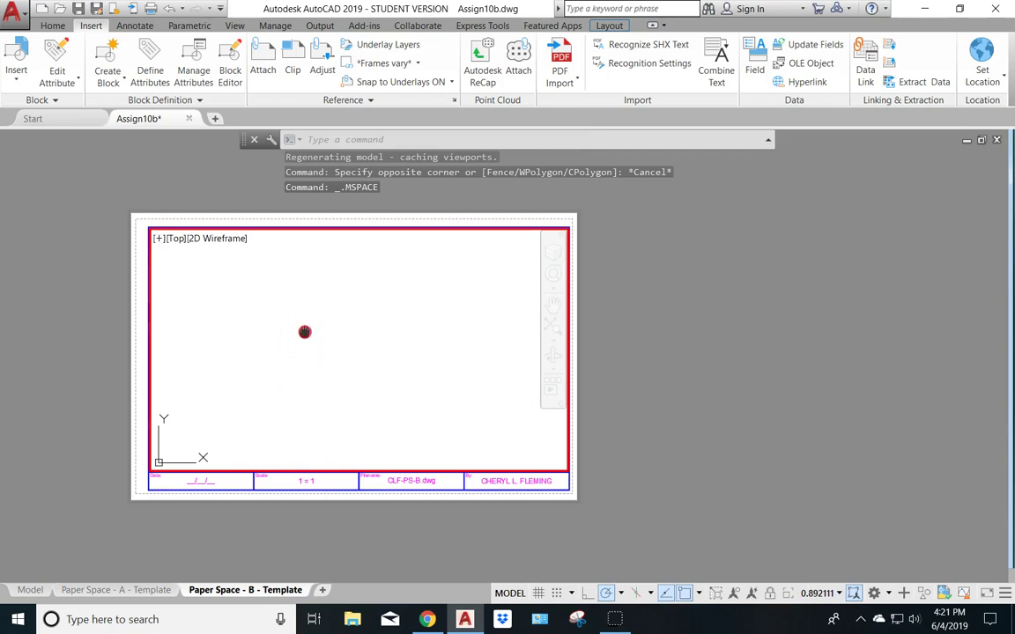
{"action": "middle_click", "coordinate": [305, 332]}
{"action": "middle_click", "coordinate": [305, 332]}
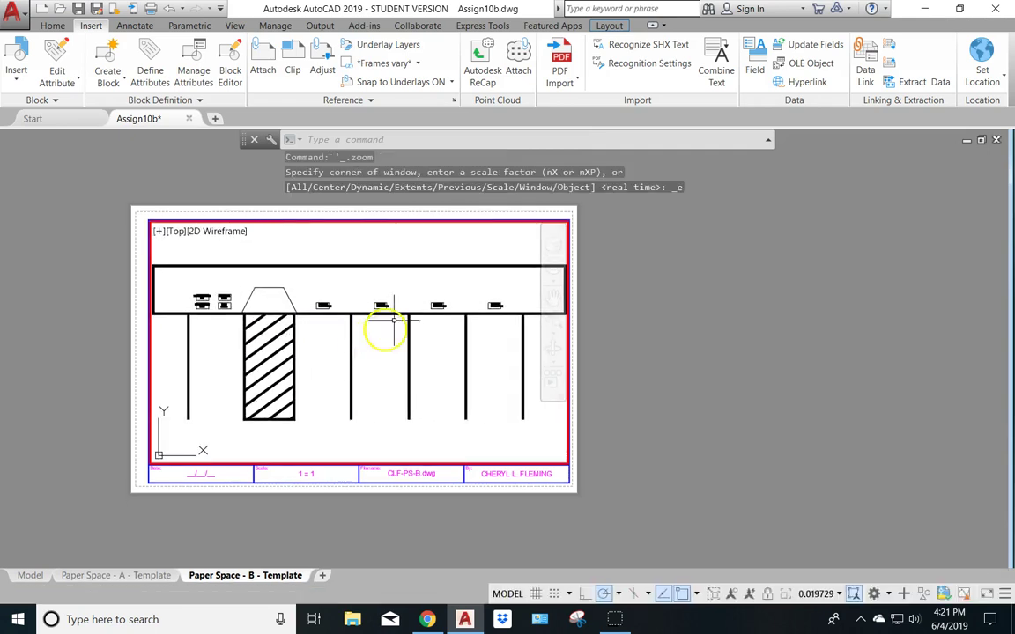
Try the viewport scales 1/8" = 1'-0", 3/32" = 1'-0", 3/16" = 1'-0" and 1/4" = 1'-0" on the parking lot
{"action": "left_click", "coordinate": [822, 594]}
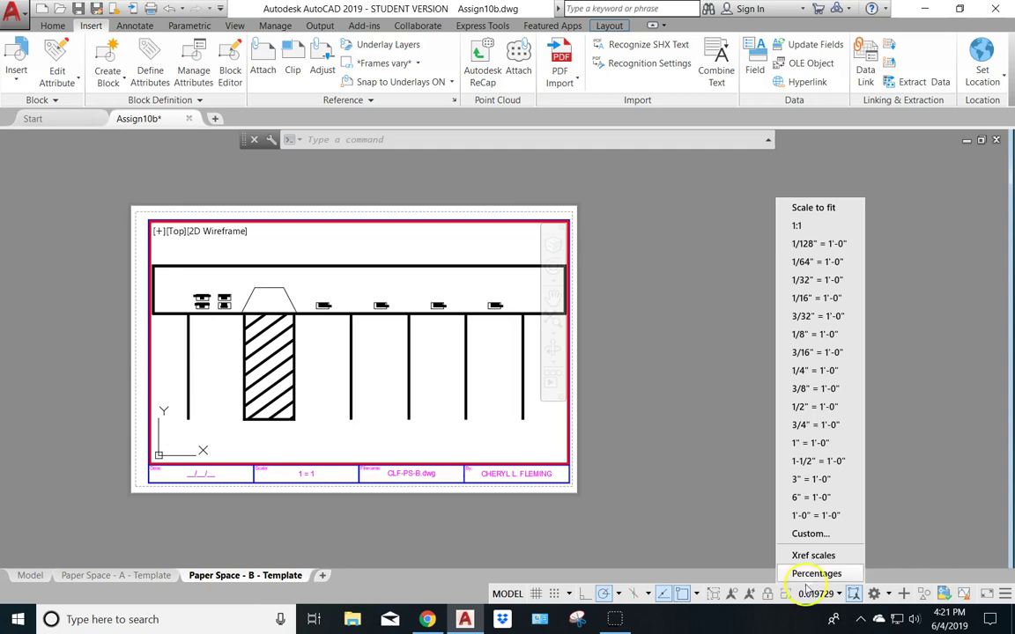
{"action": "left_click", "coordinate": [801, 334]}
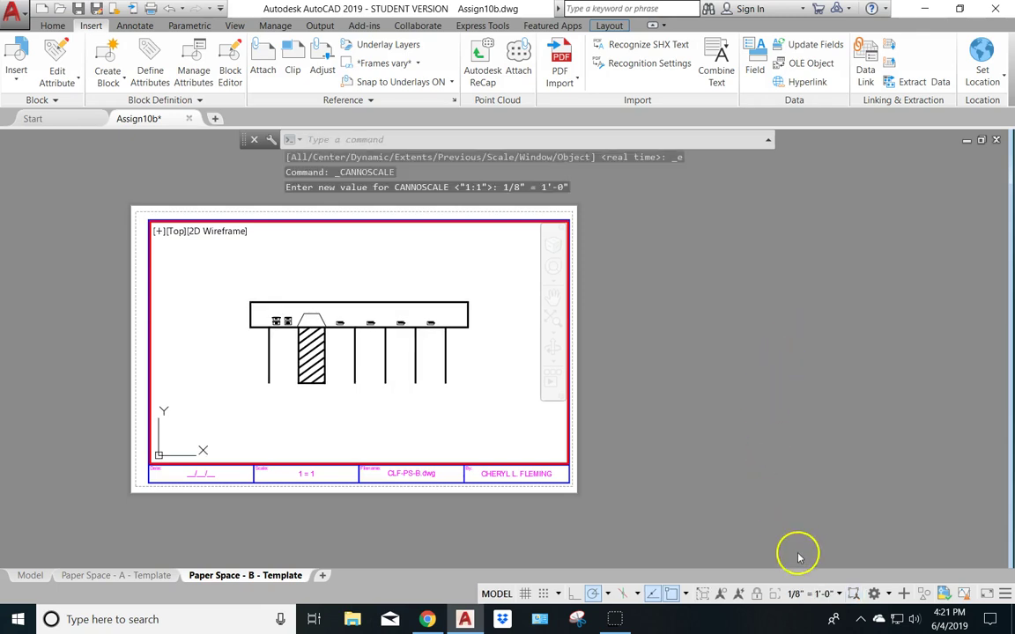
{"action": "left_click", "coordinate": [822, 594]}
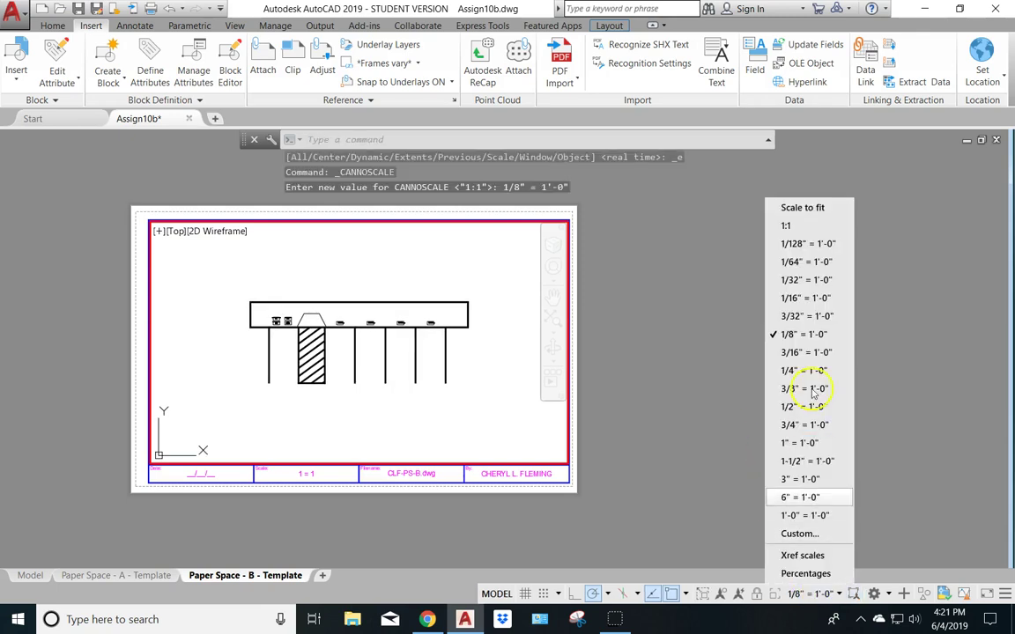
{"action": "left_click", "coordinate": [806, 323]}
{"action": "left_click", "coordinate": [788, 592]}
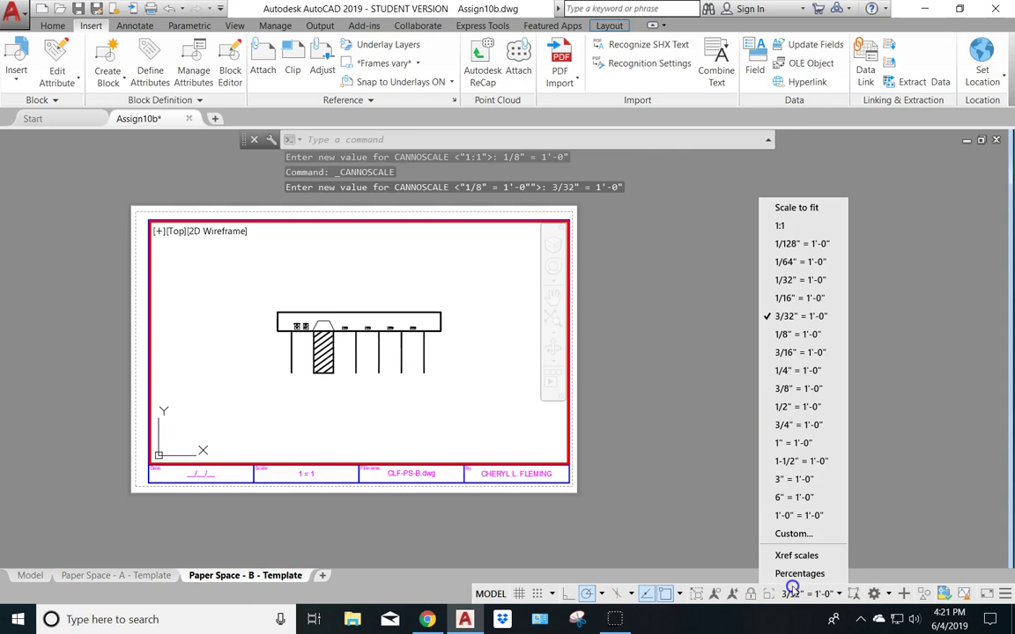
{"action": "left_click", "coordinate": [801, 352]}
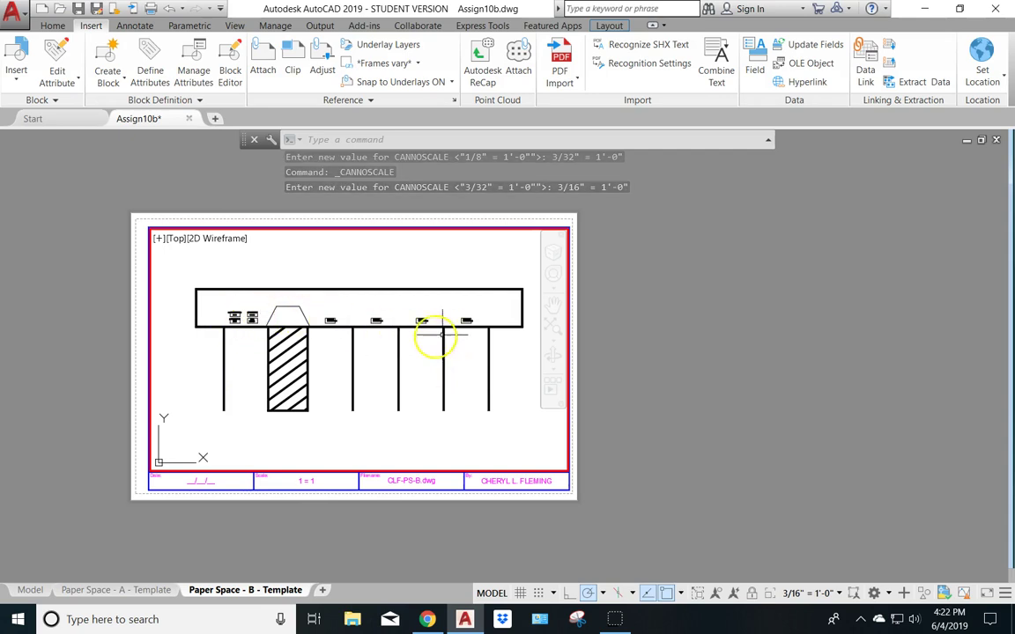
{"action": "left_click", "coordinate": [828, 595]}
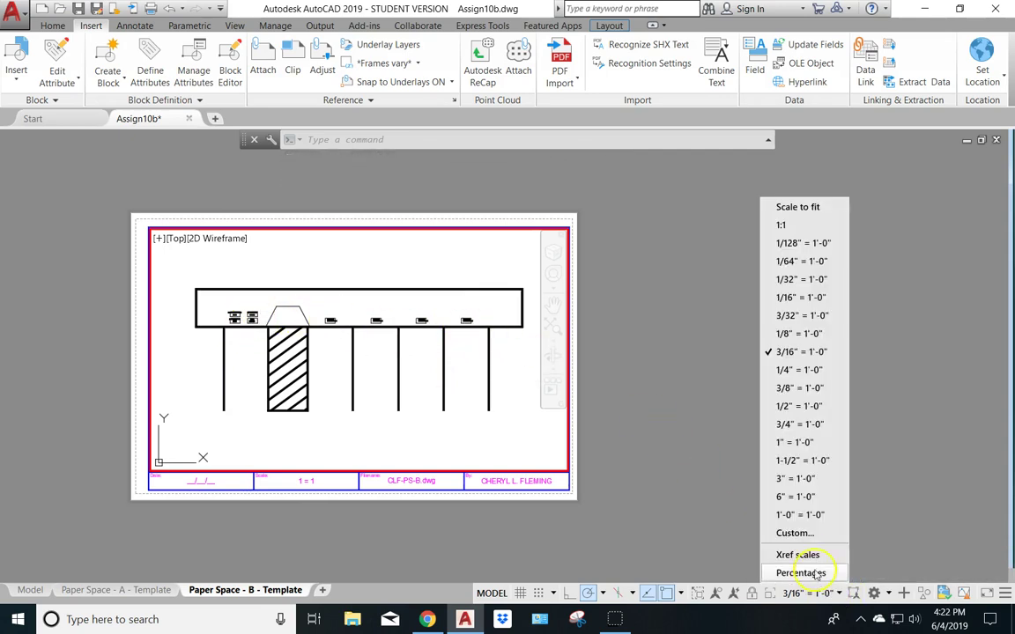
{"action": "left_click", "coordinate": [783, 374]}
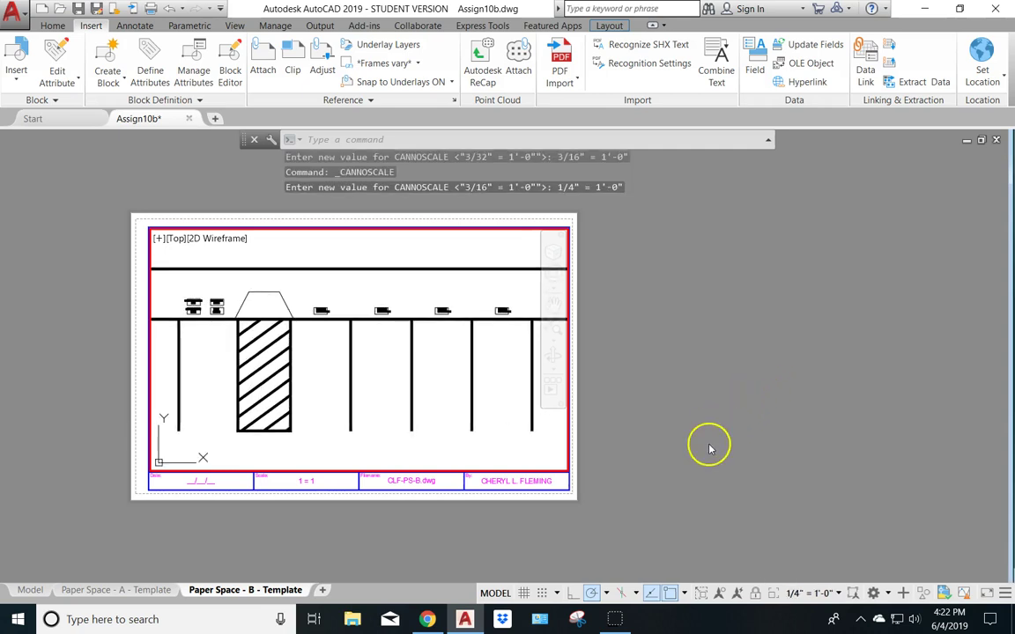
Set the parking lot viewport's scale to 3/16" = 1'-0" and return to paper space
{"action": "left_click", "coordinate": [815, 595]}
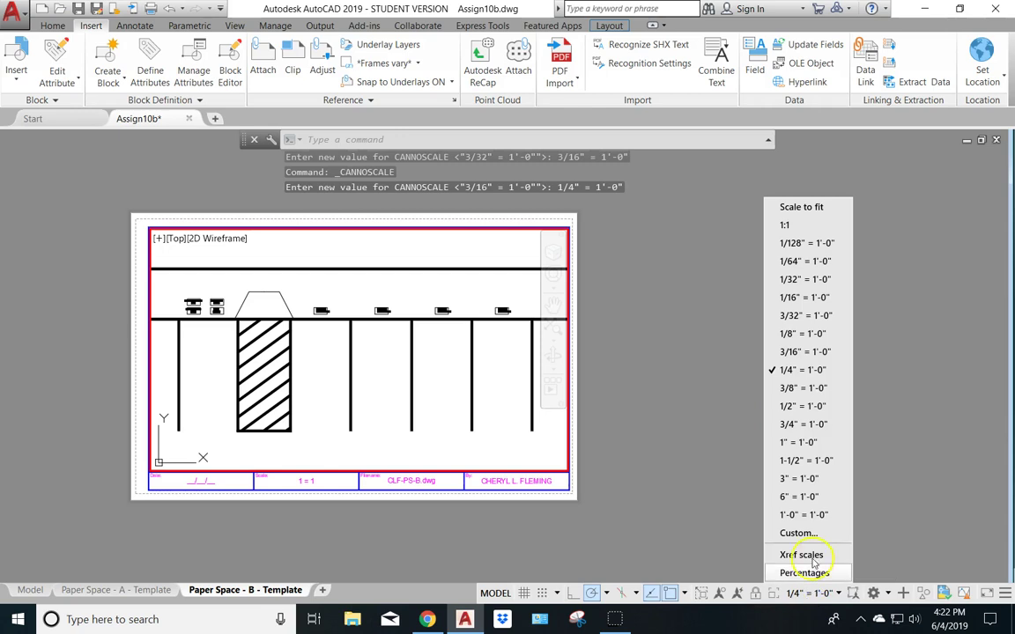
{"action": "left_click", "coordinate": [801, 359]}
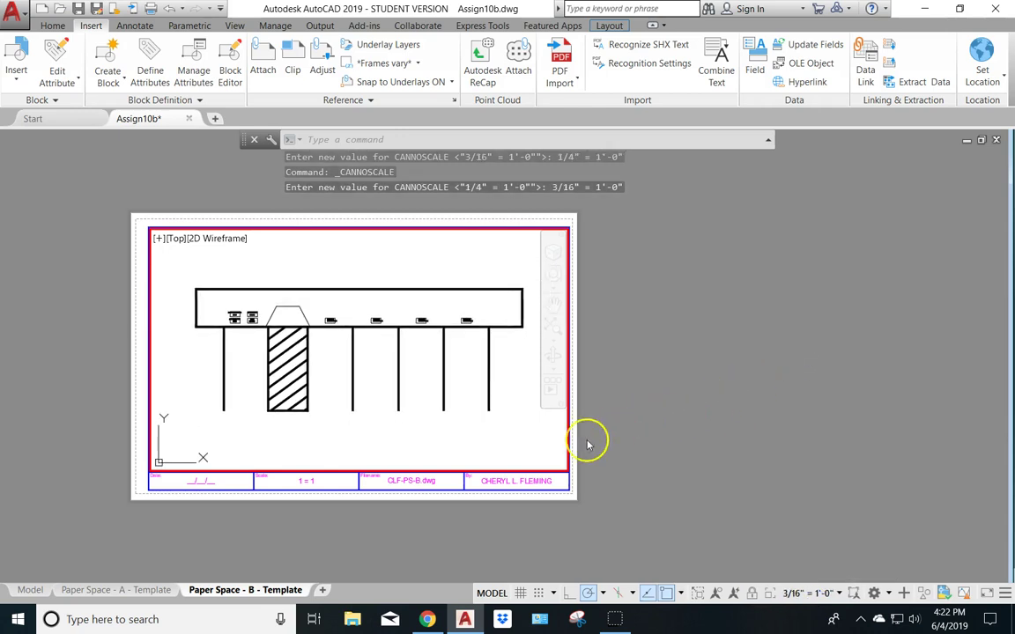
{"action": "double_click", "coordinate": [591, 494]}
Examine the accessible and apartment sign labels up close on the layout, and check how the parking lot fits the sheet
{"action": "scroll", "coordinate": [329, 321], "scroll_direction": "up", "scroll_amount": 8}
{"action": "scroll", "coordinate": [329, 322], "scroll_direction": "down", "scroll_amount": 5}
{"action": "scroll", "coordinate": [329, 323], "scroll_direction": "up", "scroll_amount": 1}
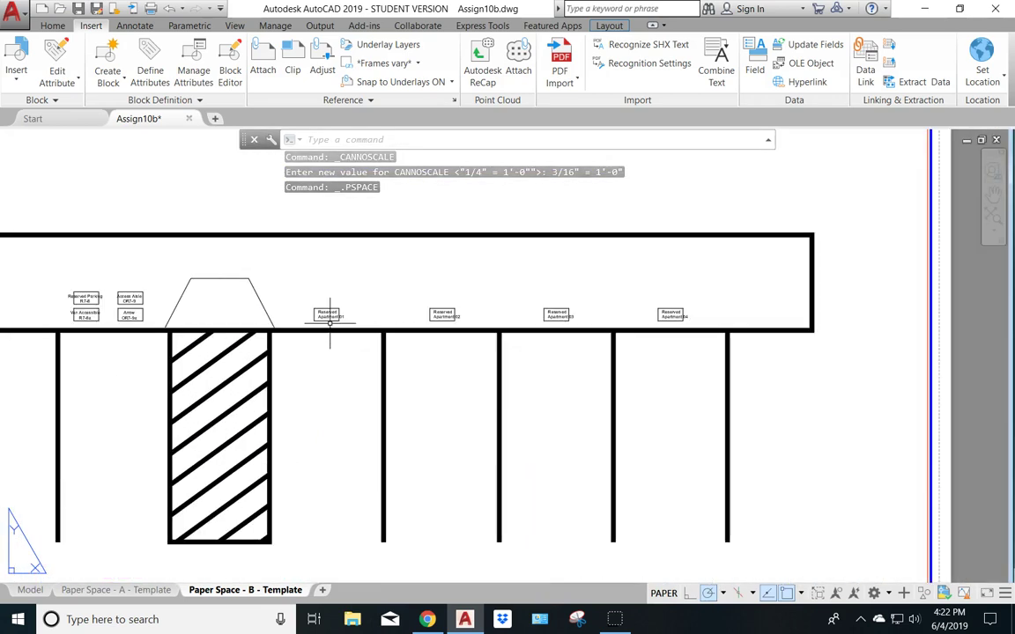
{"action": "scroll", "coordinate": [390, 342], "scroll_direction": "down", "scroll_amount": 4}
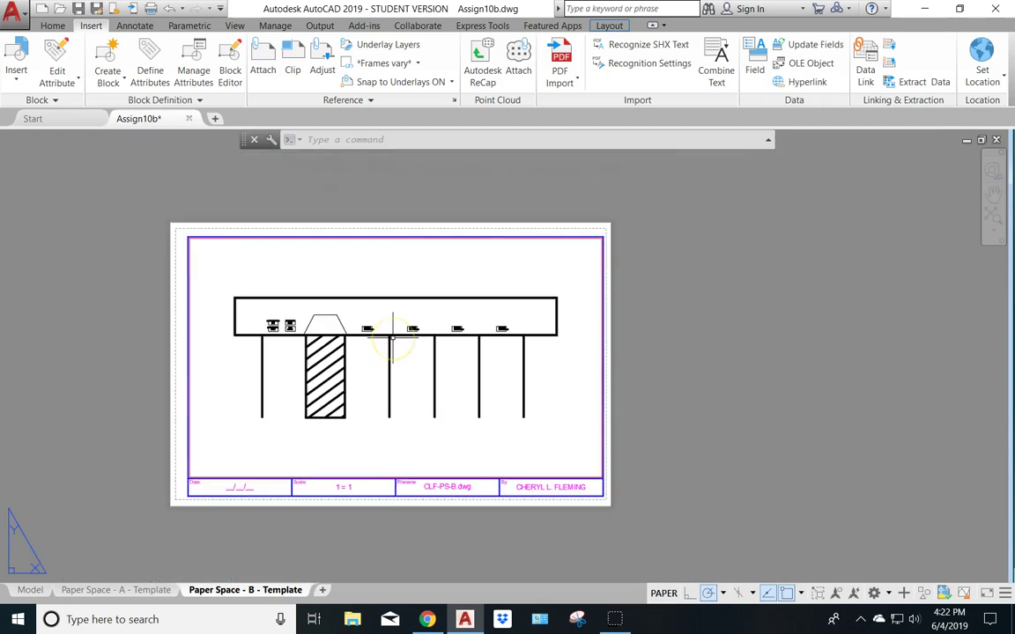
{"action": "scroll", "coordinate": [393, 338], "scroll_direction": "up", "scroll_amount": 2}
{"action": "scroll", "coordinate": [393, 337], "scroll_direction": "up", "scroll_amount": 2}
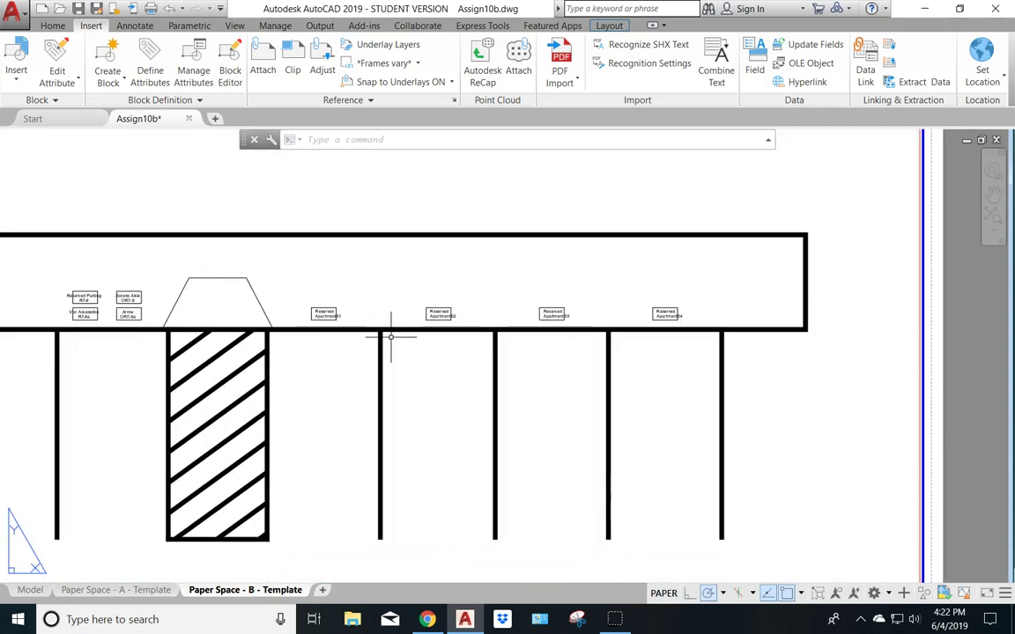
{"action": "scroll", "coordinate": [368, 367], "scroll_direction": "down", "scroll_amount": 4}
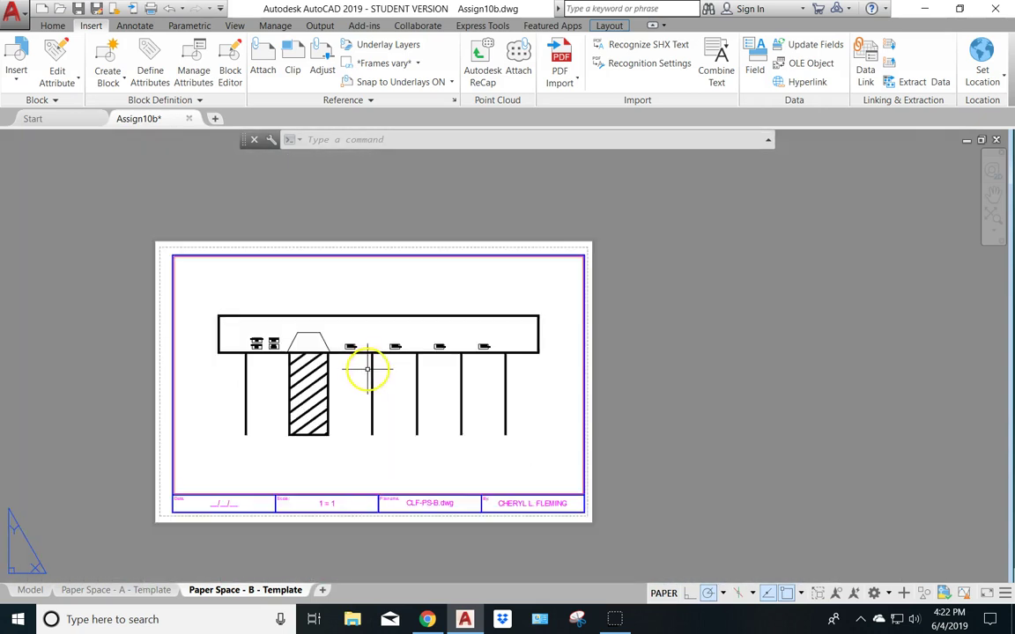